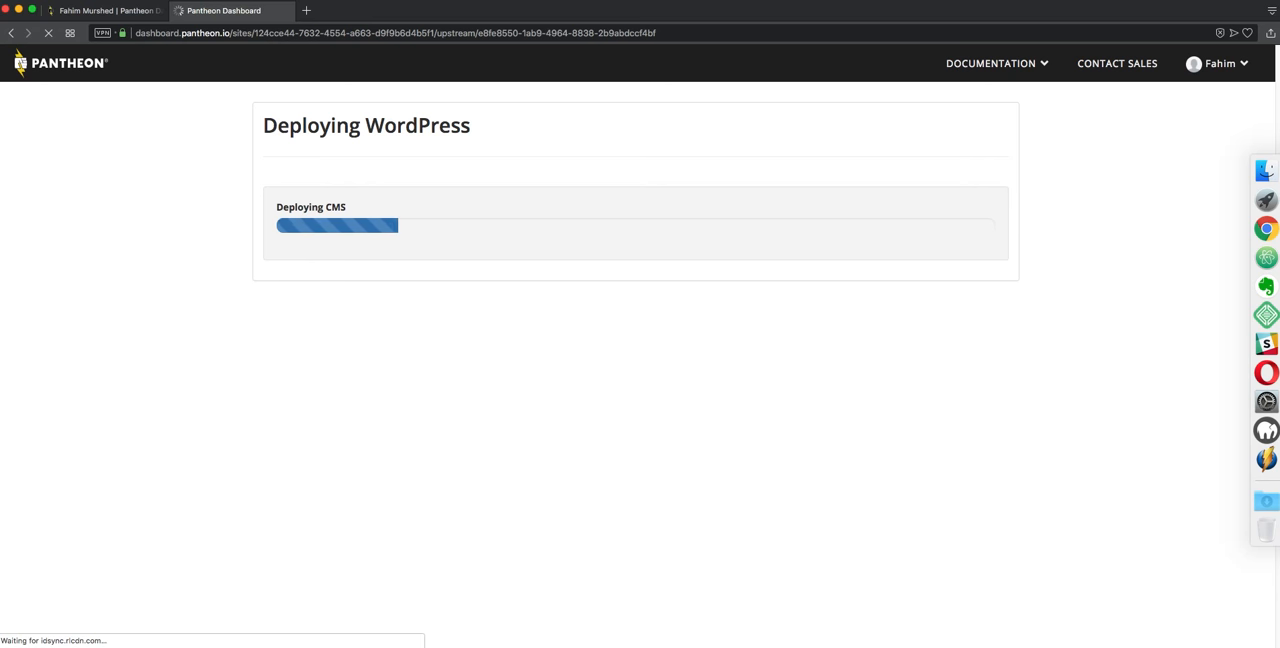
Open the site's Pantheon dashboard after deployment and start the WordPress installation for the Dev environment
click(366, 337)
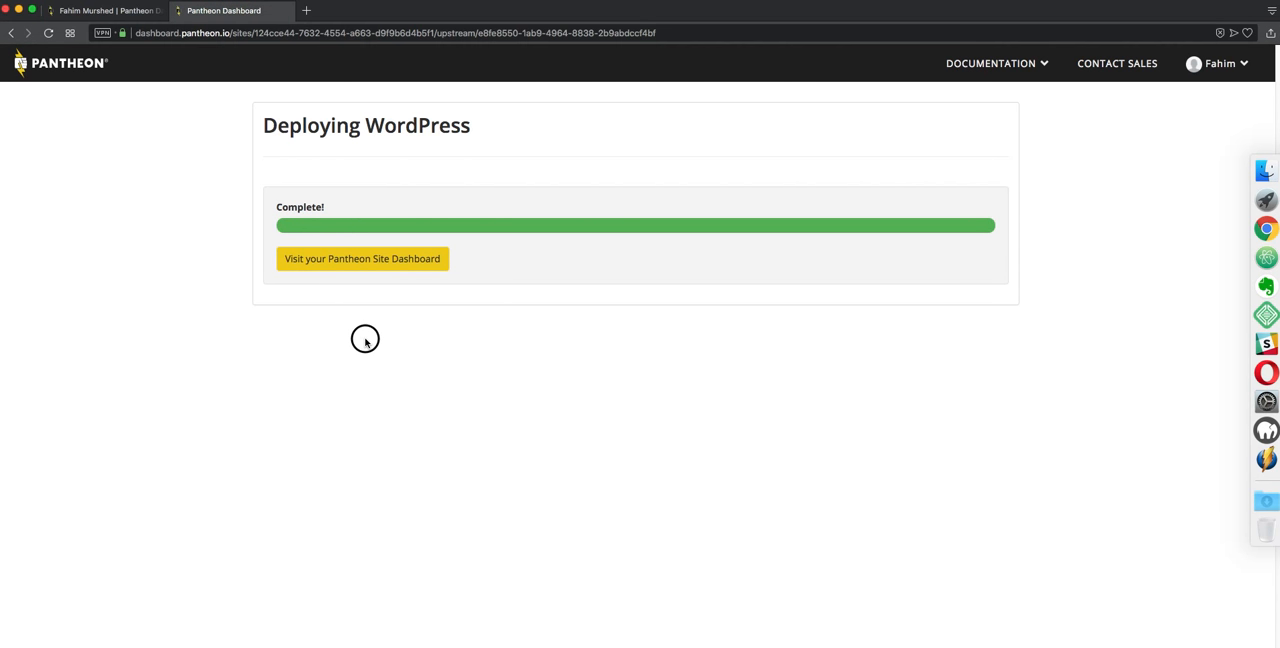
click(356, 262)
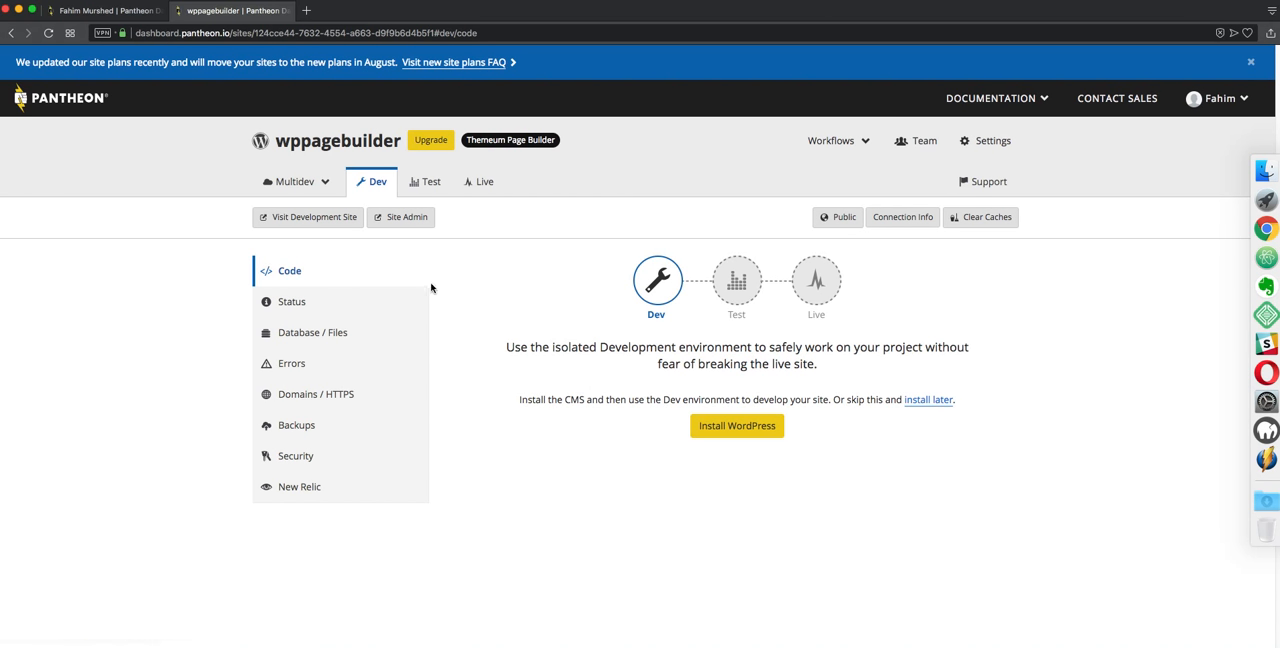
click(755, 428)
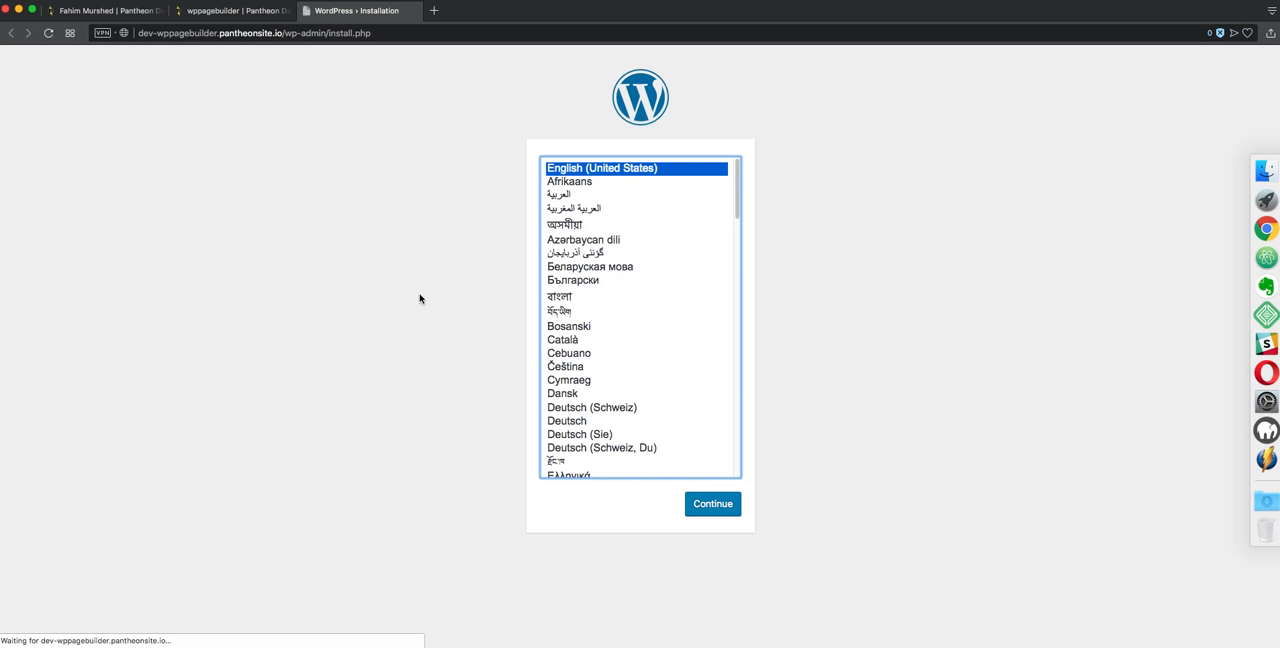
Continue the installer in English (United States) and enter WP PageBuilder as the site title
click(708, 506)
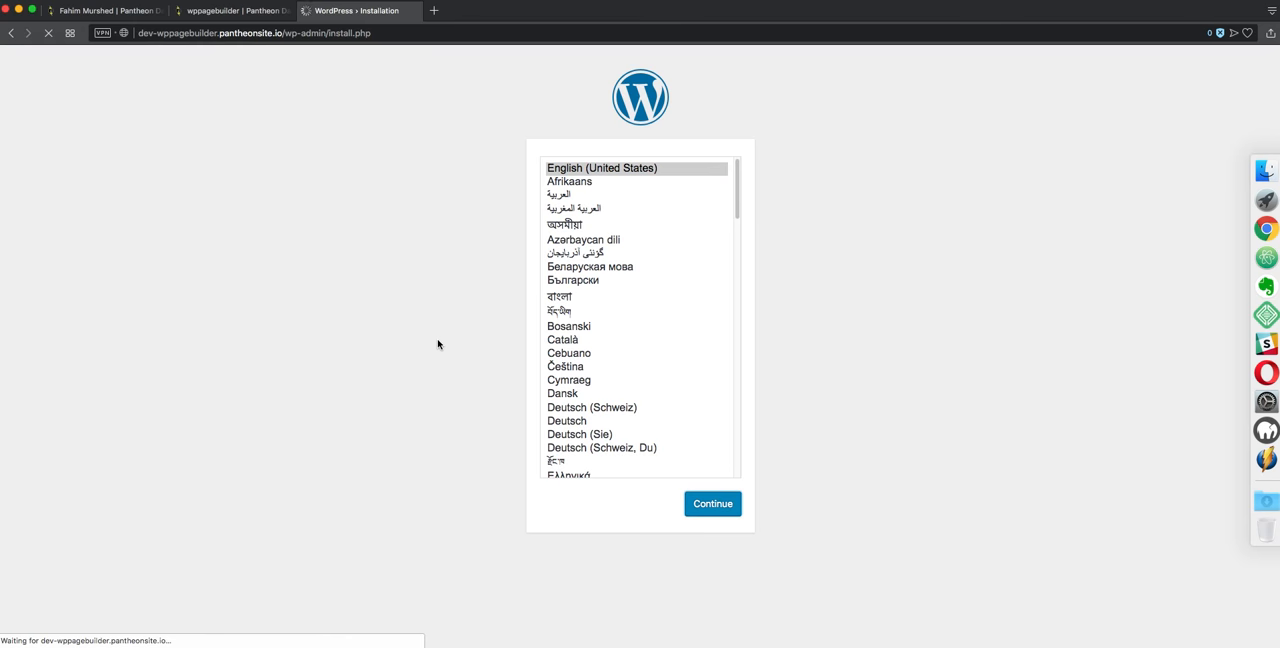
text(WP PageBuilder)
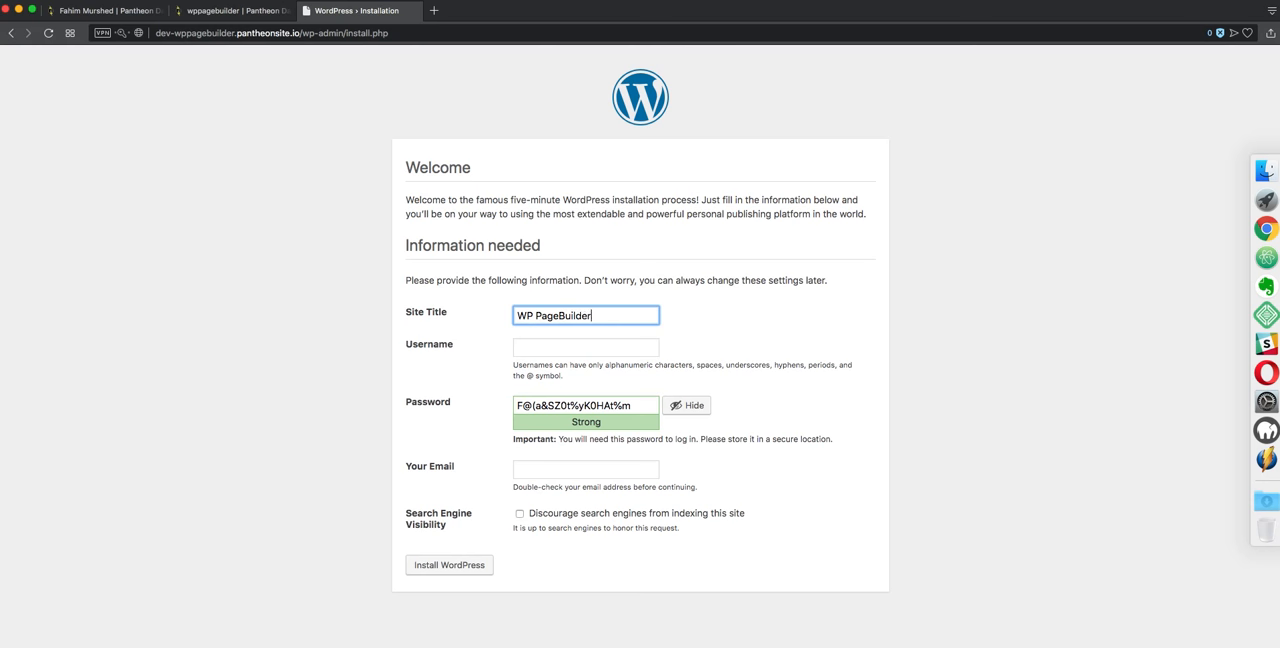
key(Tab)
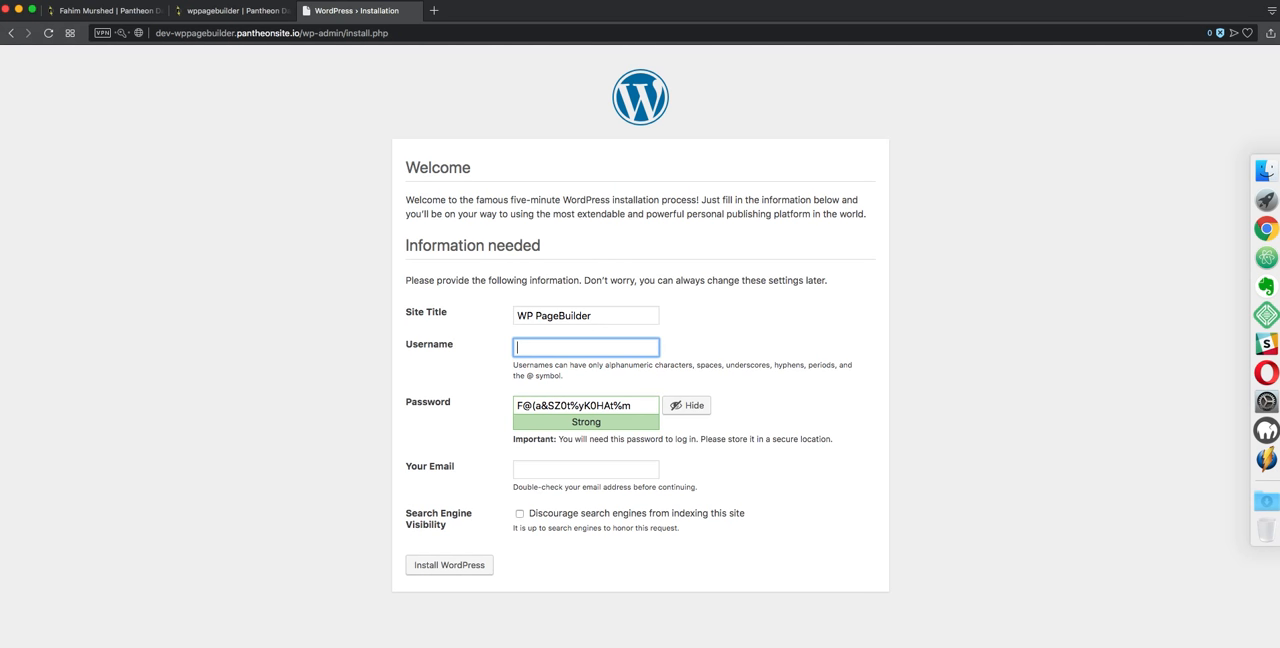
Set the username to admin, enter the account password, and confirm use of a weak password
key(Tab)
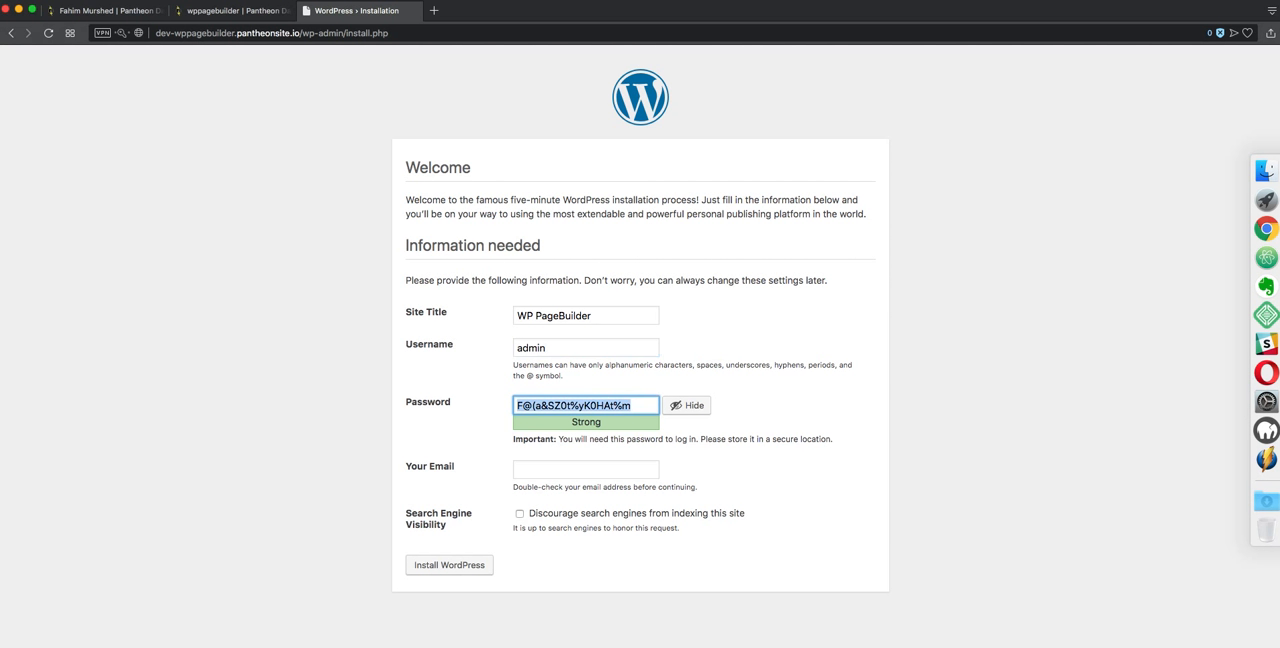
text(admin)
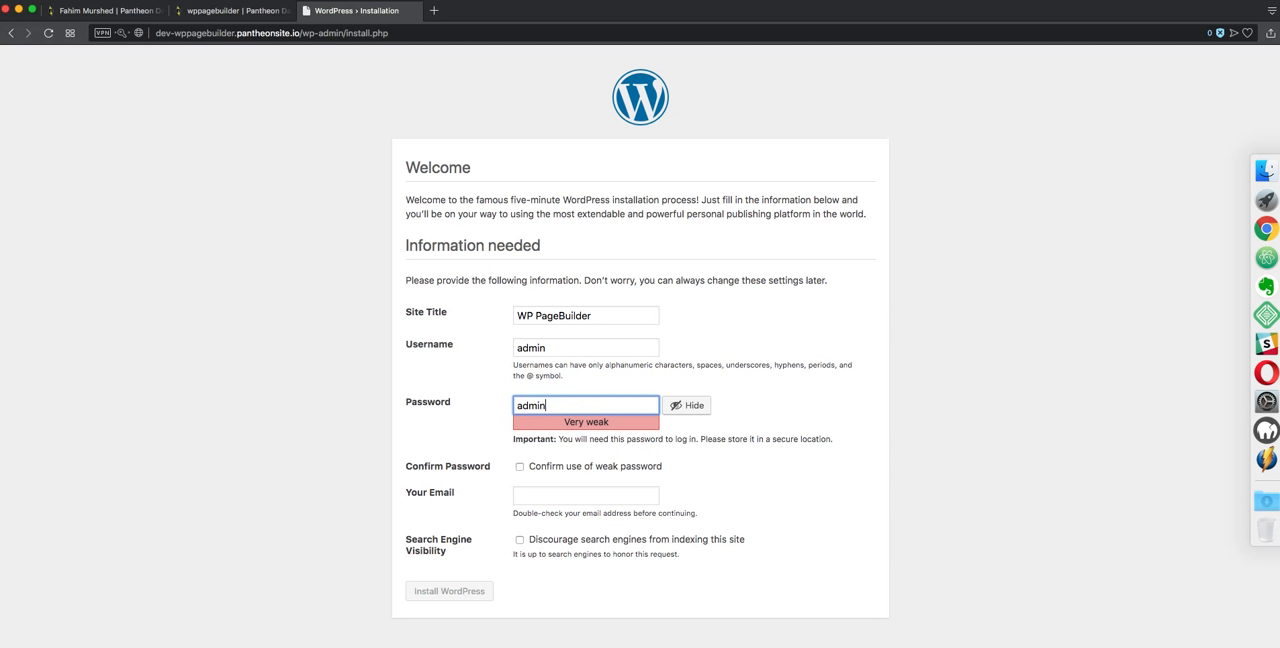
click(558, 470)
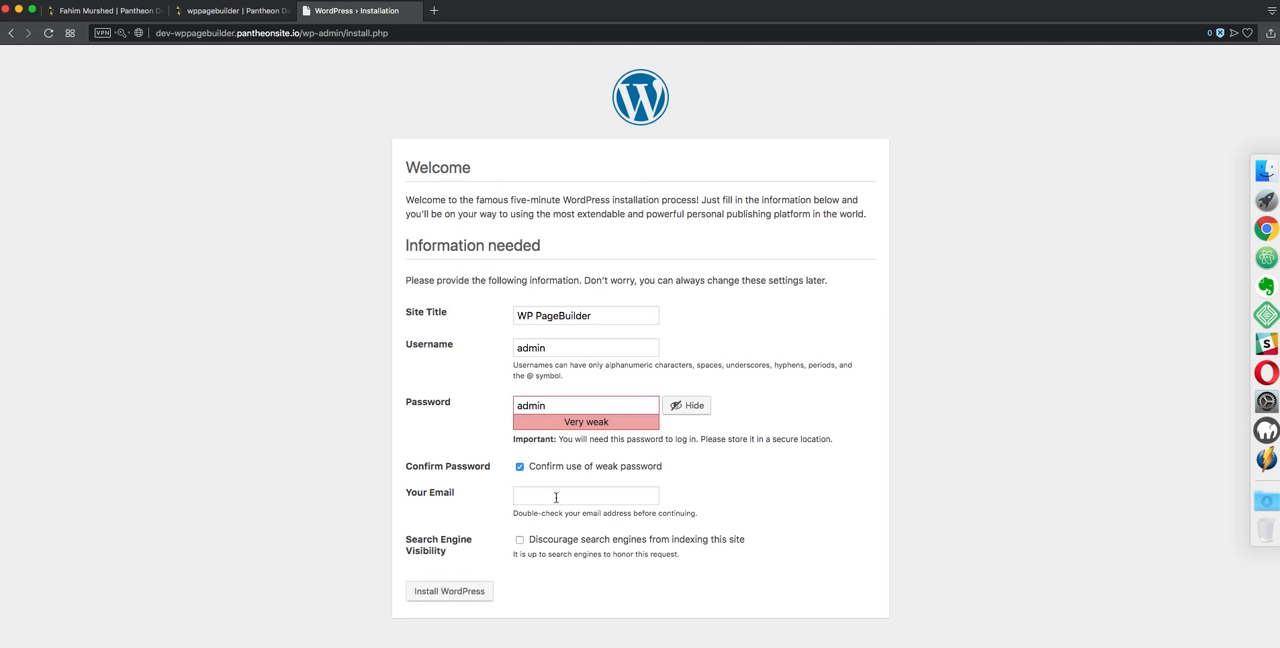
Fill in the admin e-mail address and install WordPress
click(556, 498)
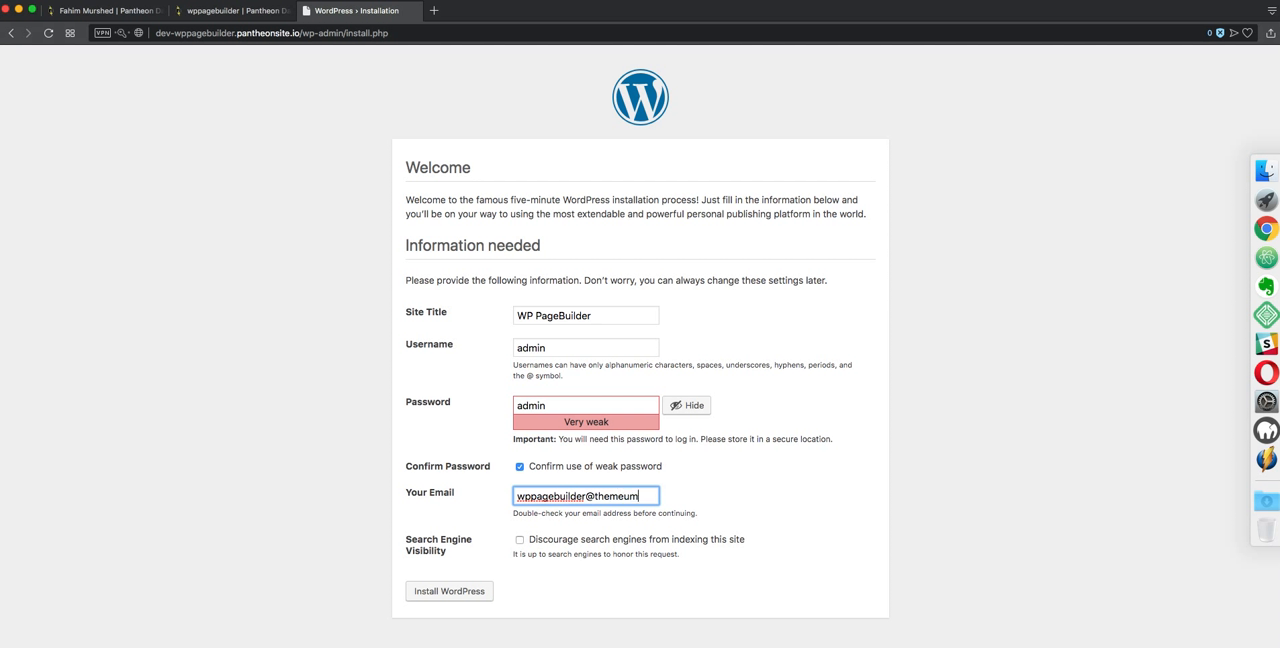
text(com)
click(451, 588)
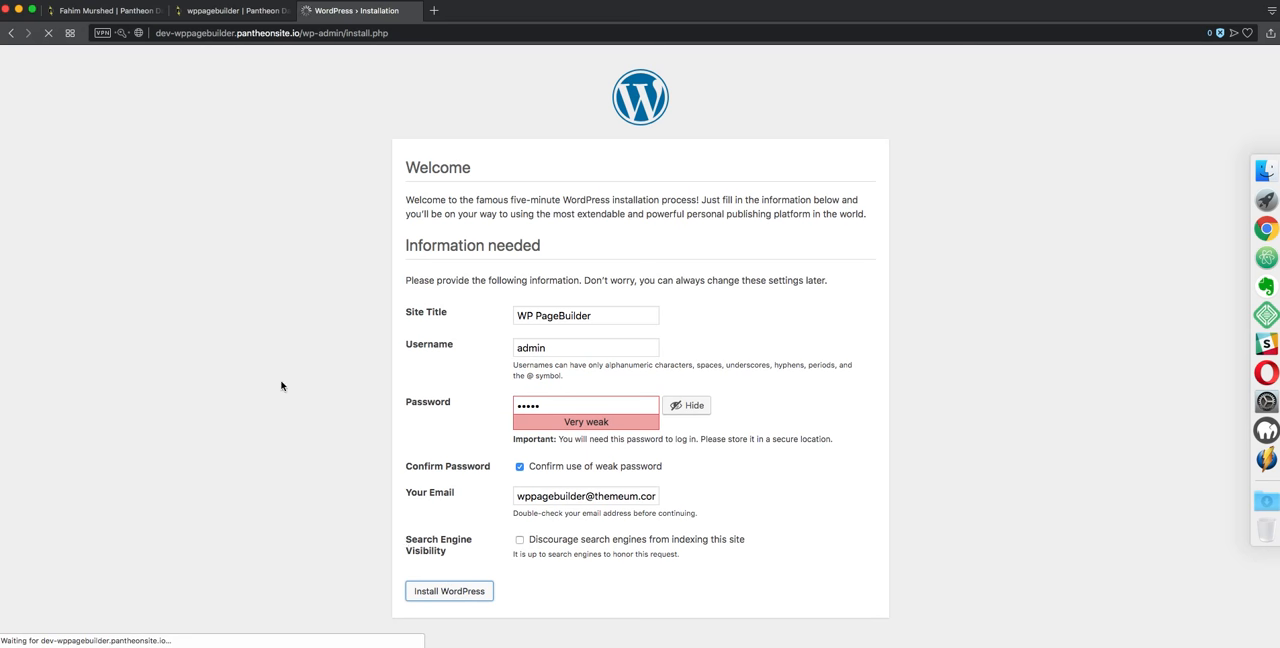
Log in to the WordPress site as admin with the account password
click(425, 314)
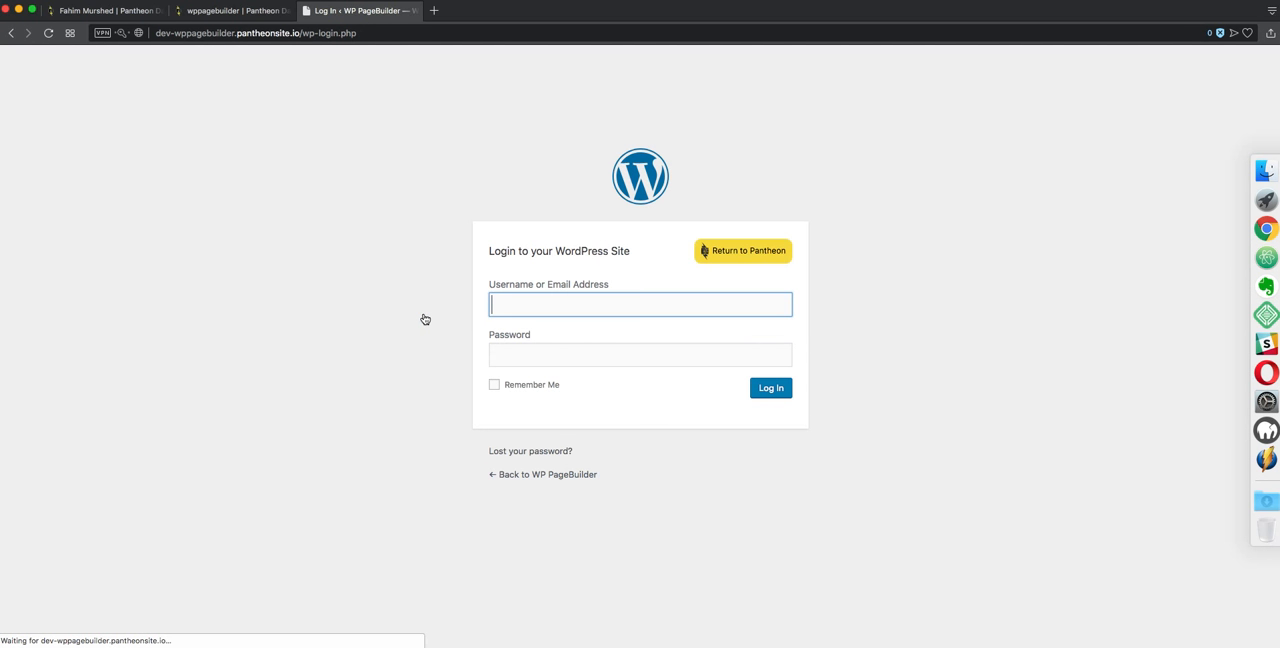
text(admin)
key(Tab)
text(•)
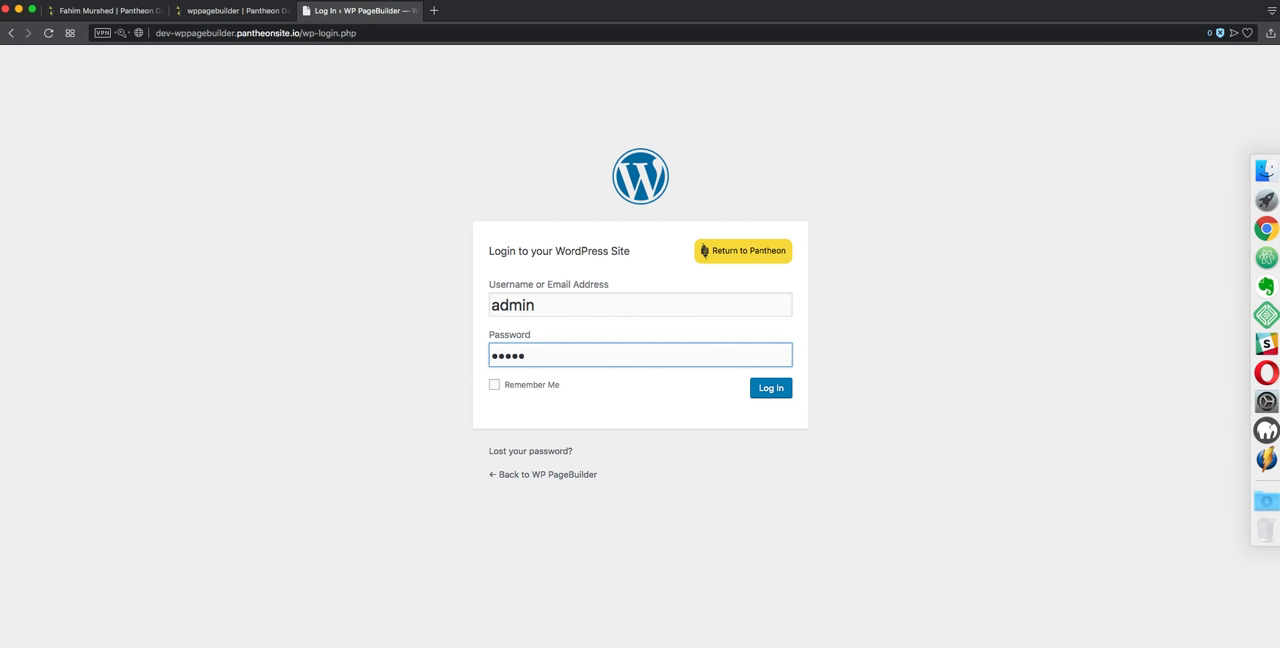
click(771, 390)
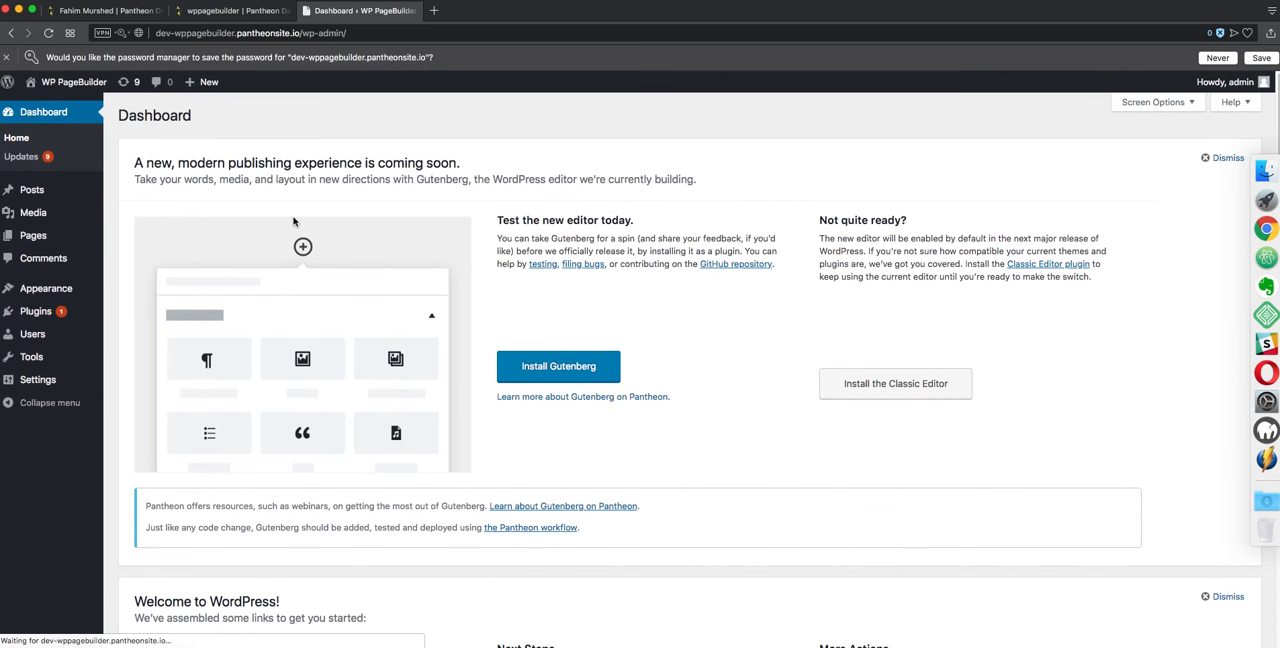
Decline saving the password in the browser and open the page for adding new plugins
click(1221, 59)
mouse_move(72, 287)
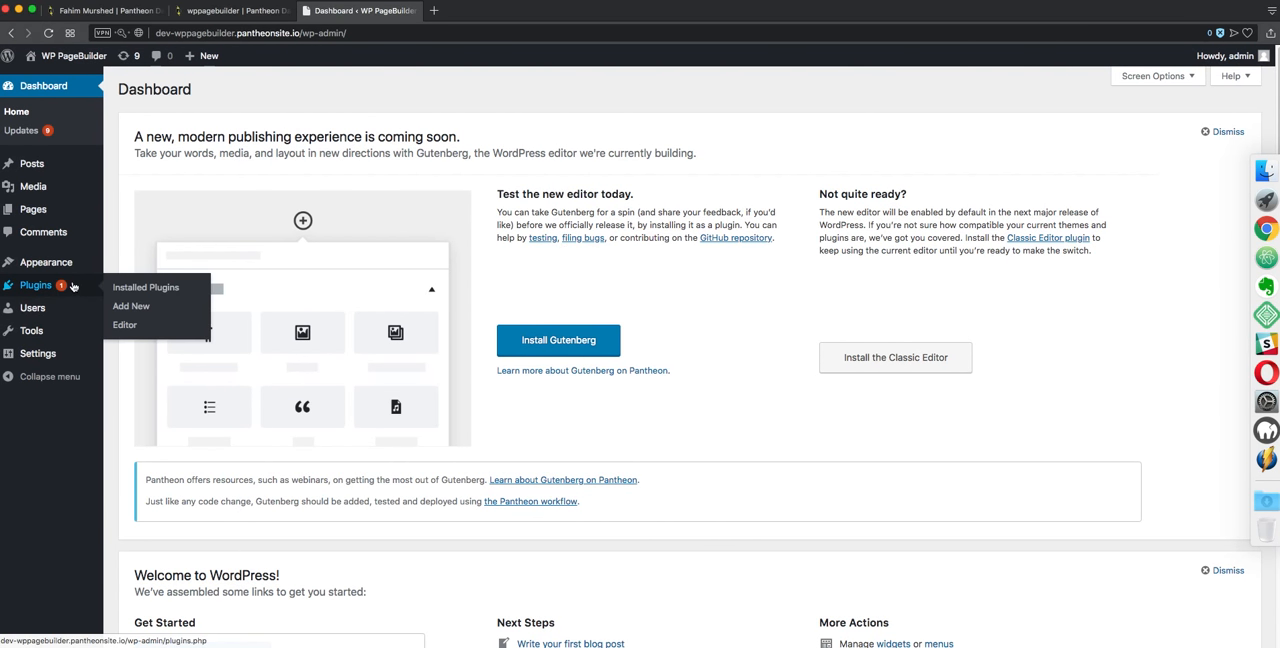
click(136, 307)
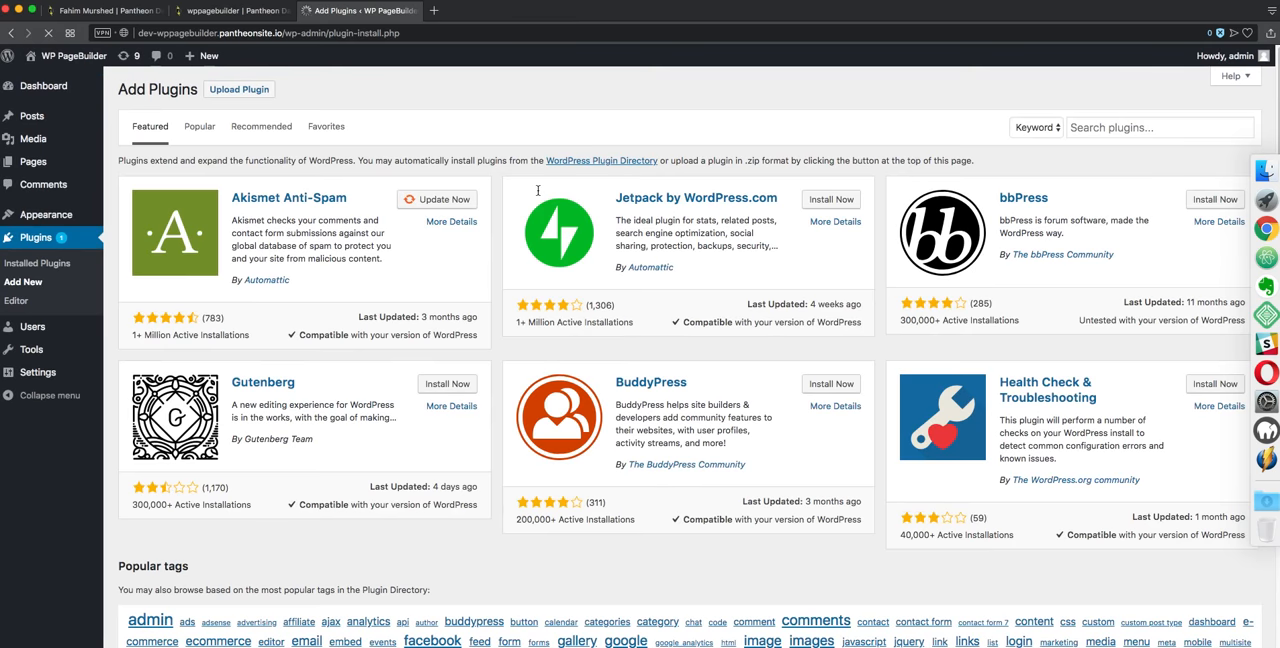
Search plugins for "wp pagebuilder", then install and activate WP Page Builder by Themeum
click(1115, 128)
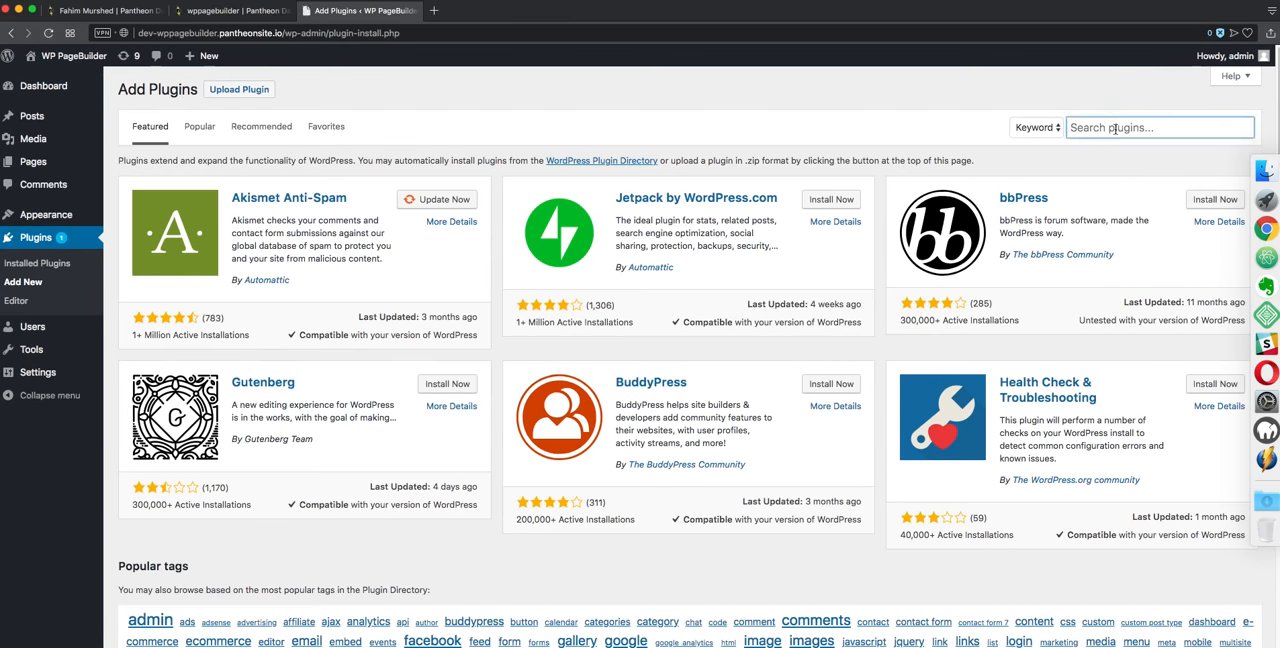
text(wp pagebuilder)
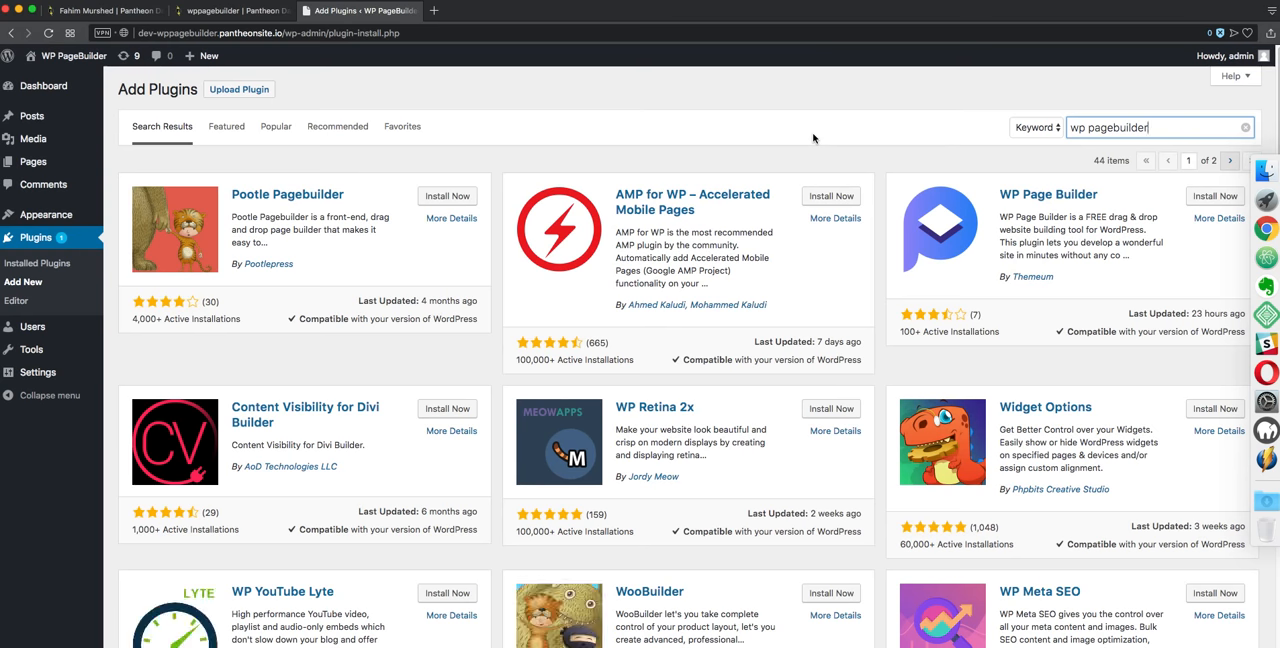
click(1207, 197)
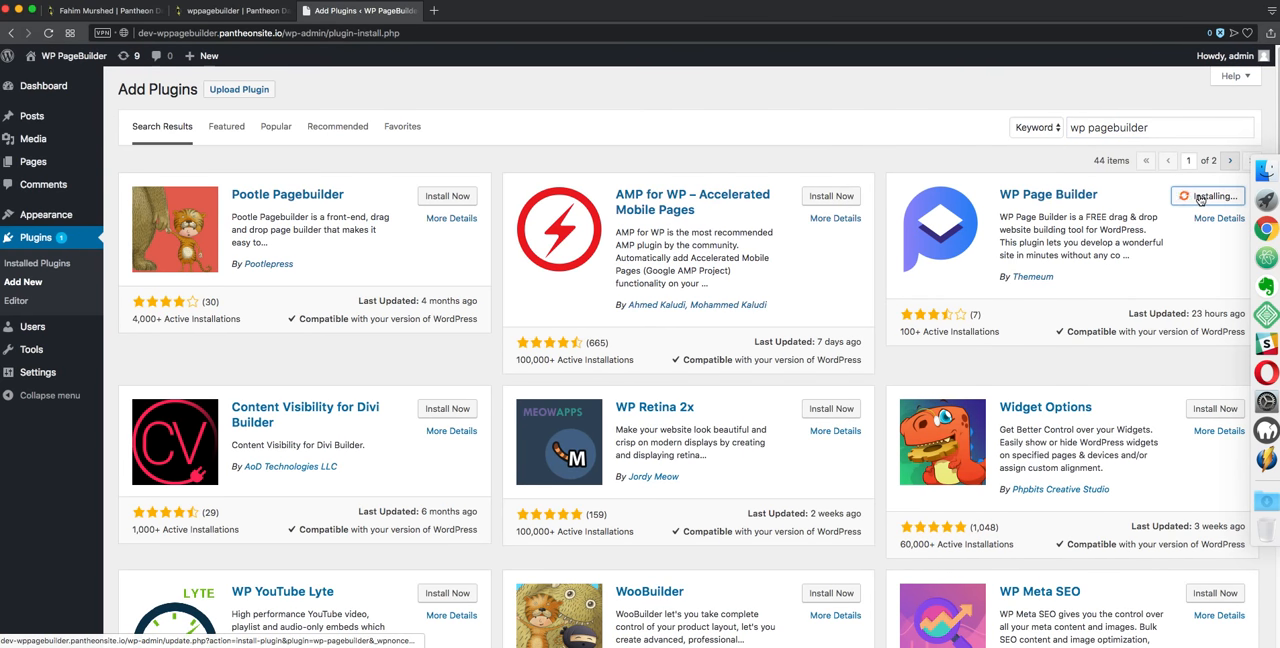
click(1210, 197)
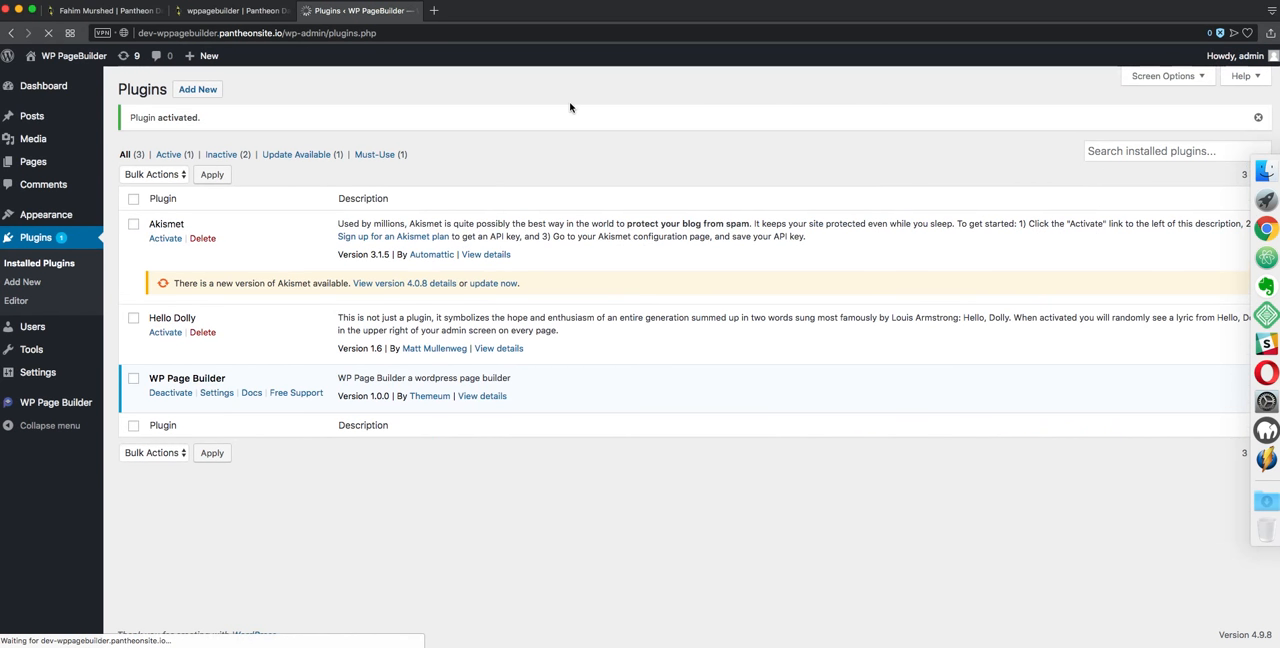
Create a new page titled wppagebuilder
mouse_move(60, 162)
click(134, 184)
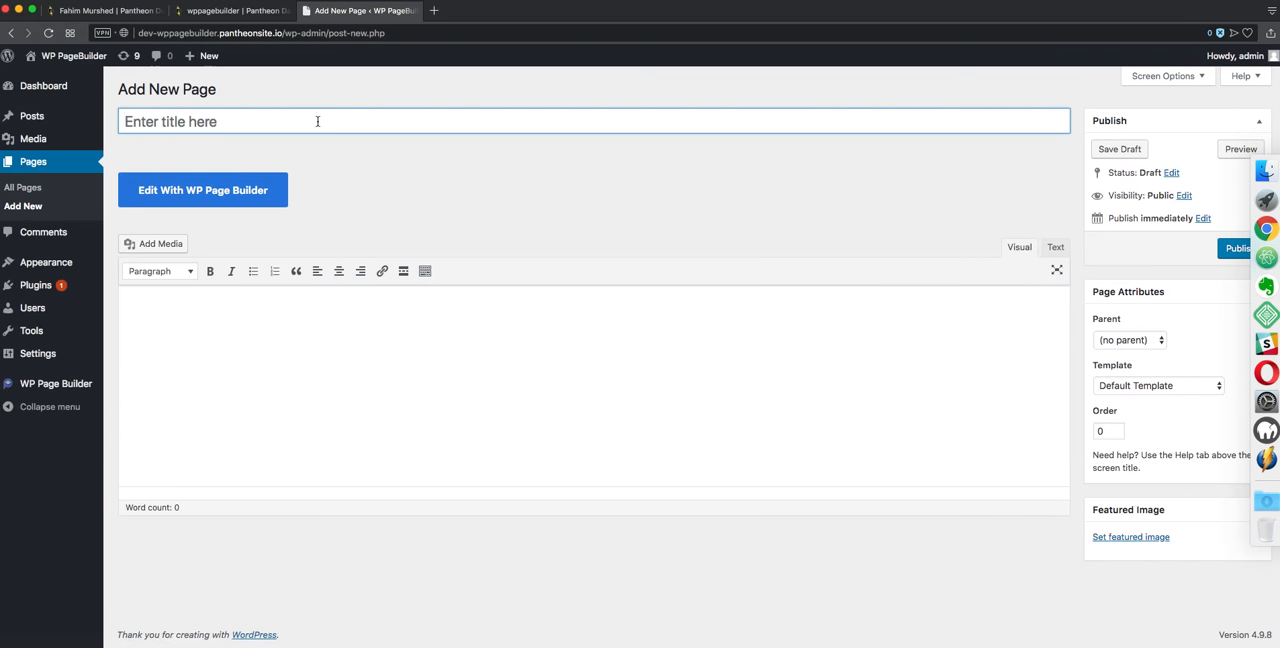
text(wppagebuilder)
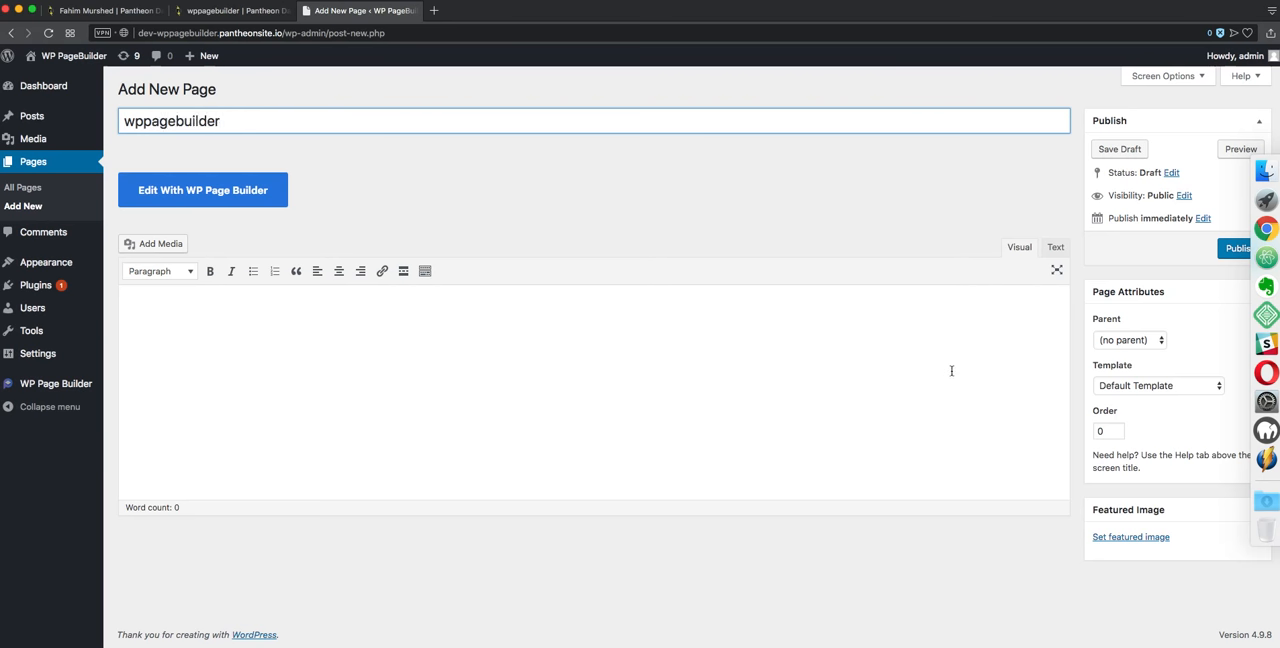
Set the page template to WP Page Builder Template and publish the page
click(1146, 386)
click(1146, 399)
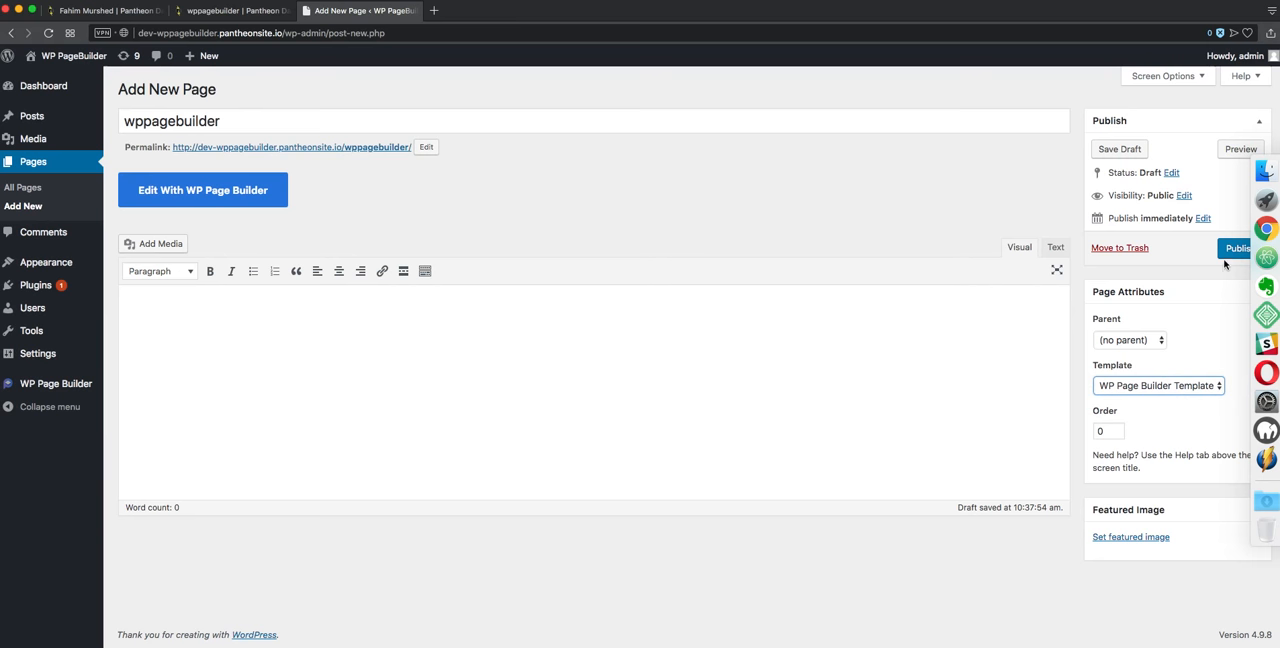
click(1225, 253)
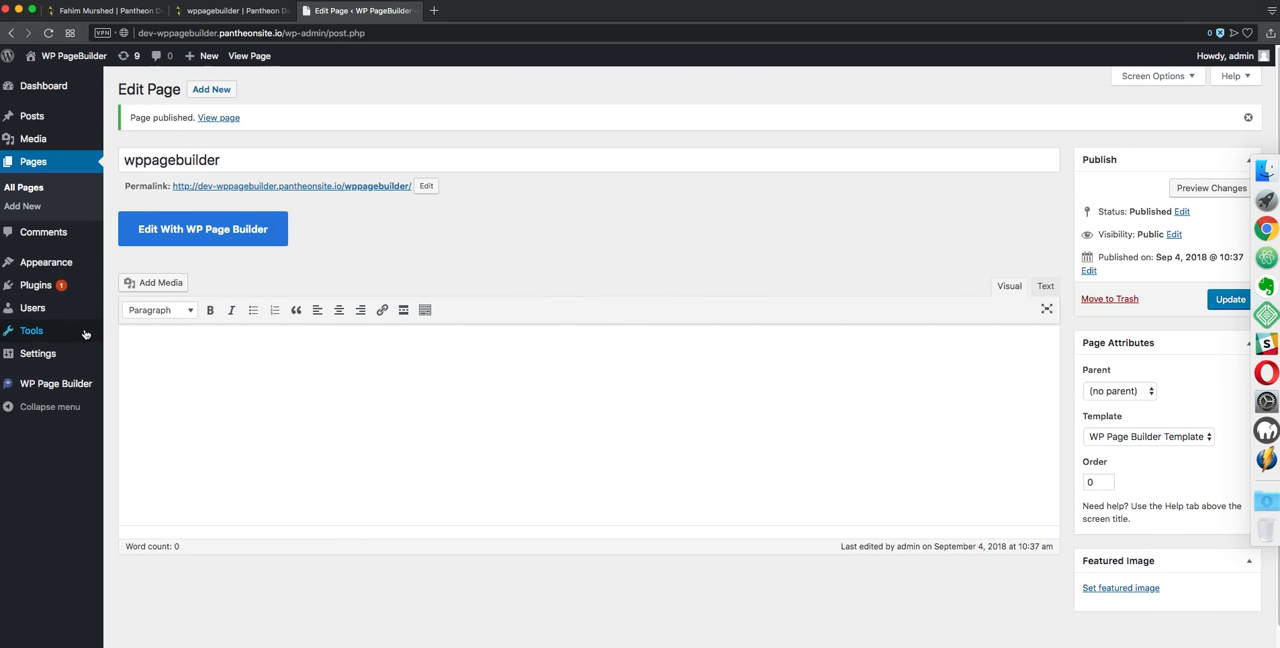
Open the published page's permalink in a new tab to view it, then return to the page editor
mouse_move(73, 335)
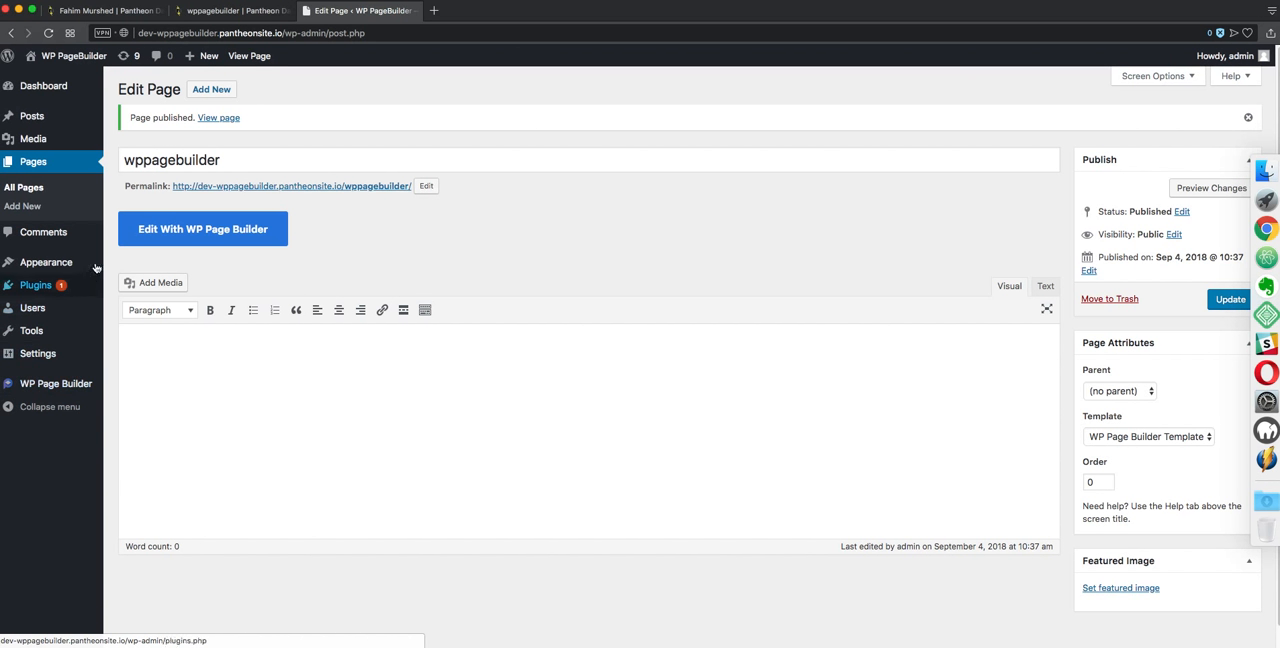
right_click(268, 188)
click(276, 192)
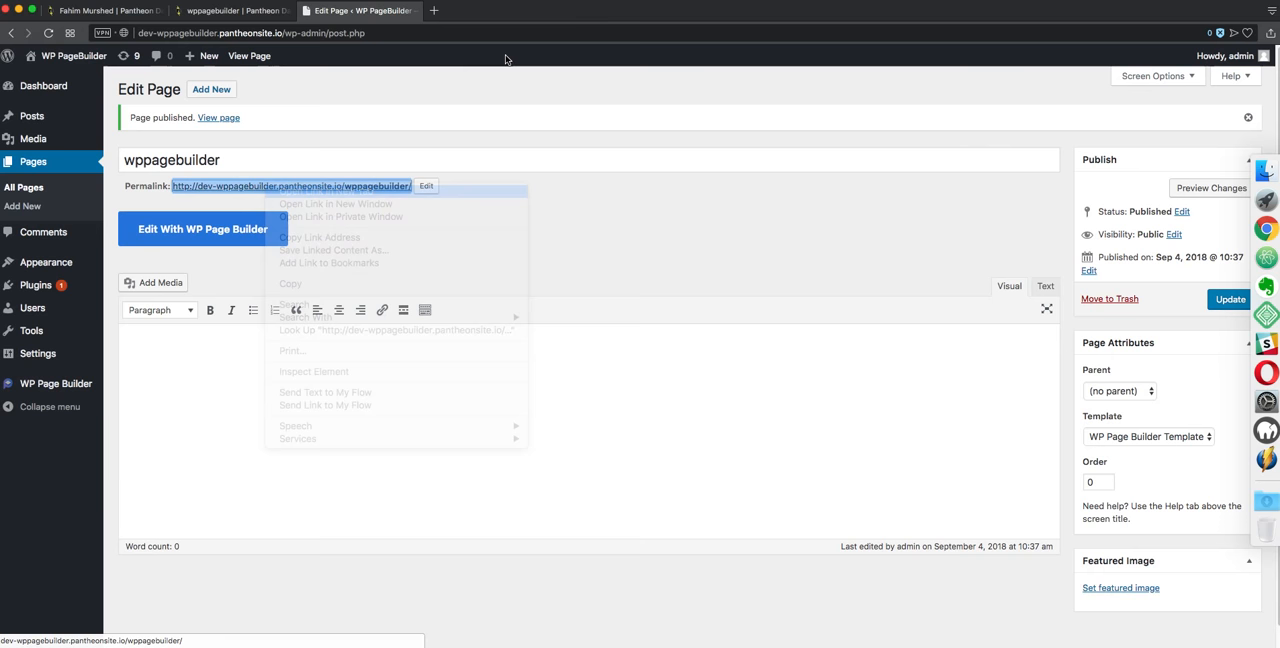
click(488, 12)
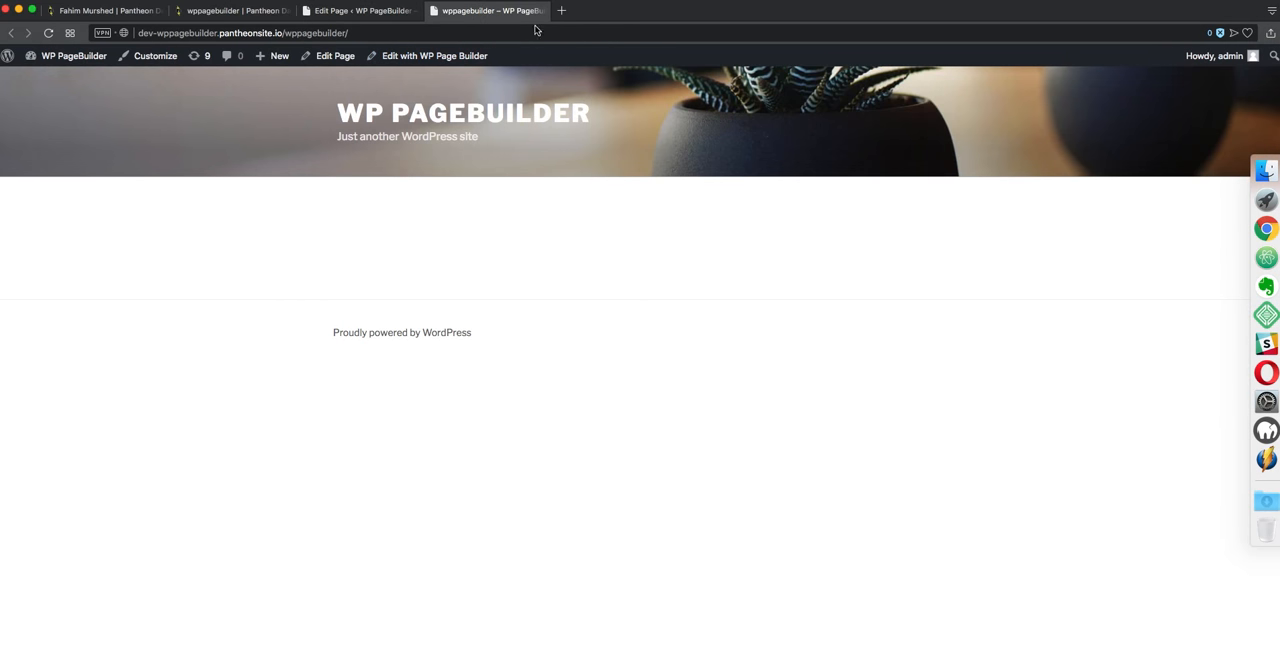
click(434, 10)
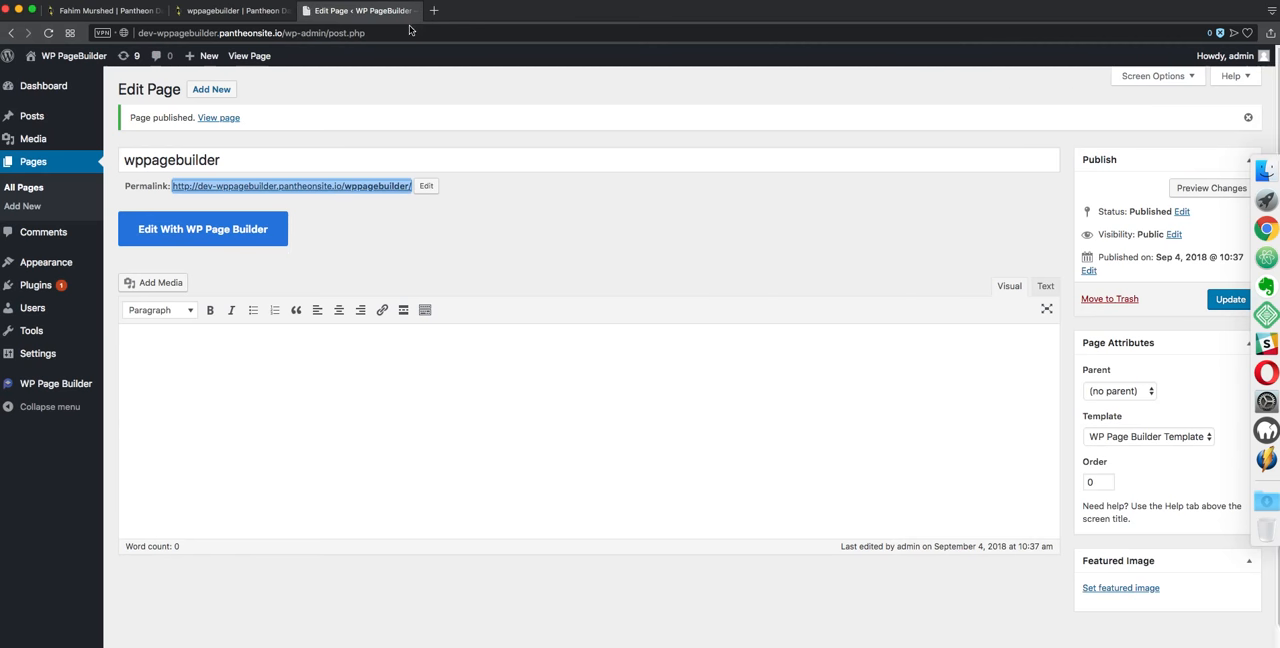
Open the WP Page Builder settings in a new tab and review its options
click(380, 255)
mouse_move(61, 359)
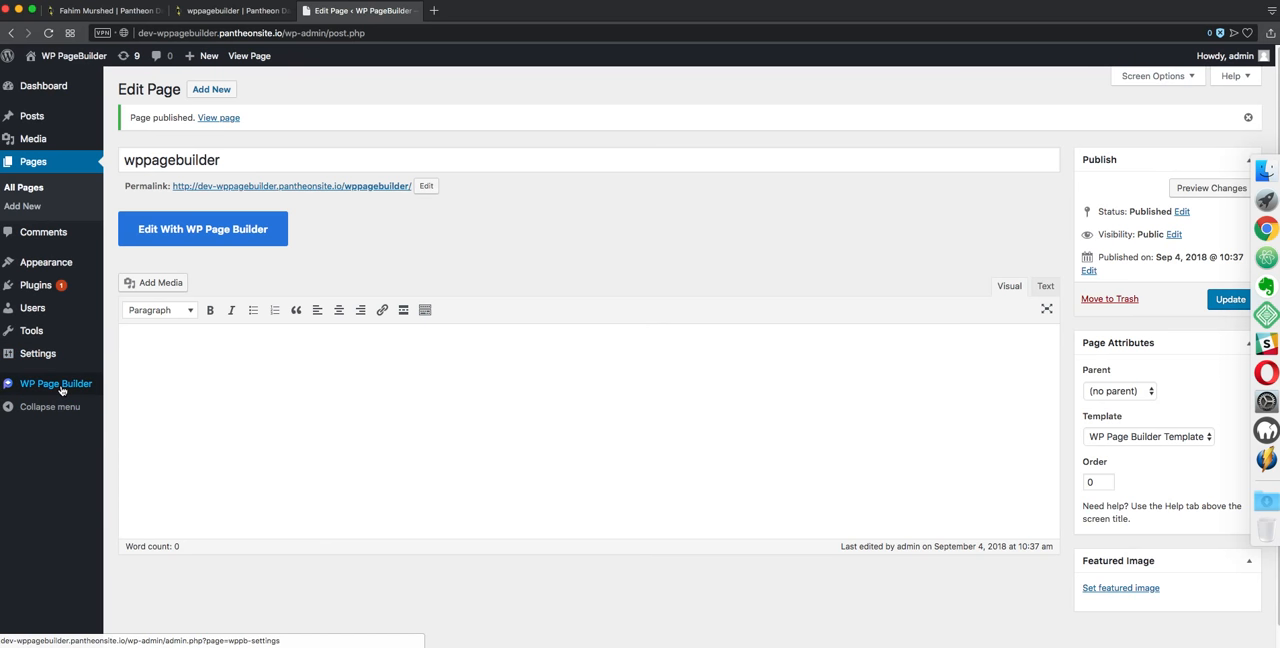
right_click(84, 388)
click(97, 391)
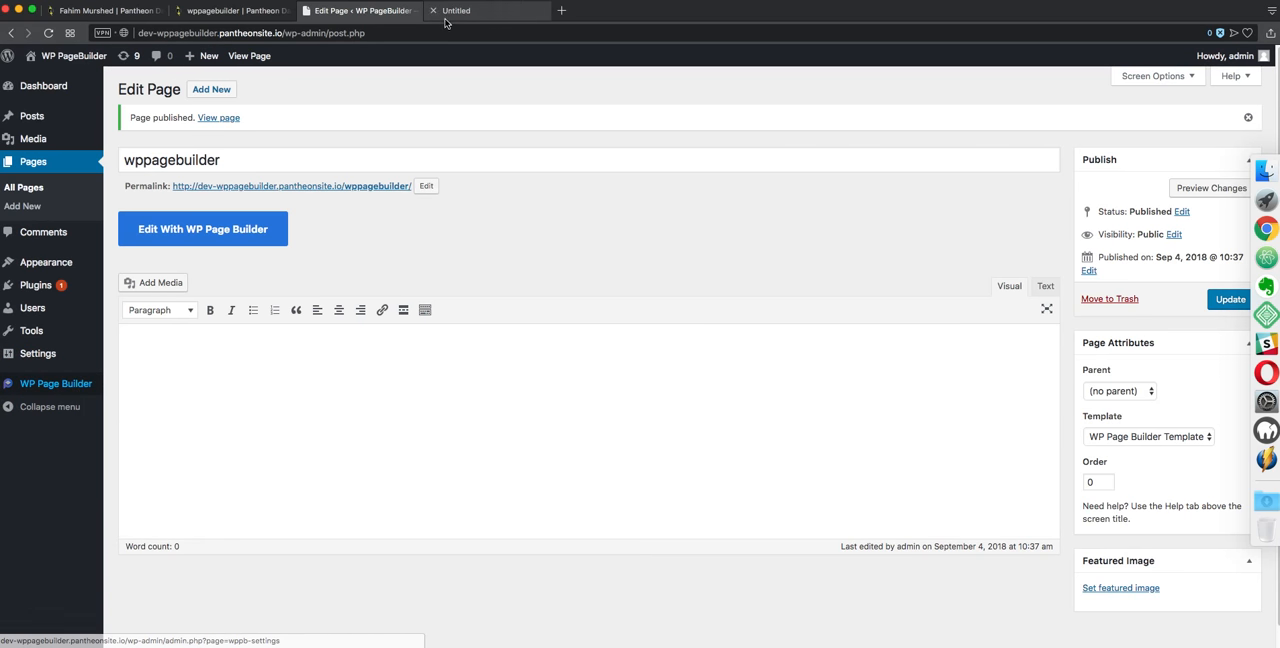
click(455, 12)
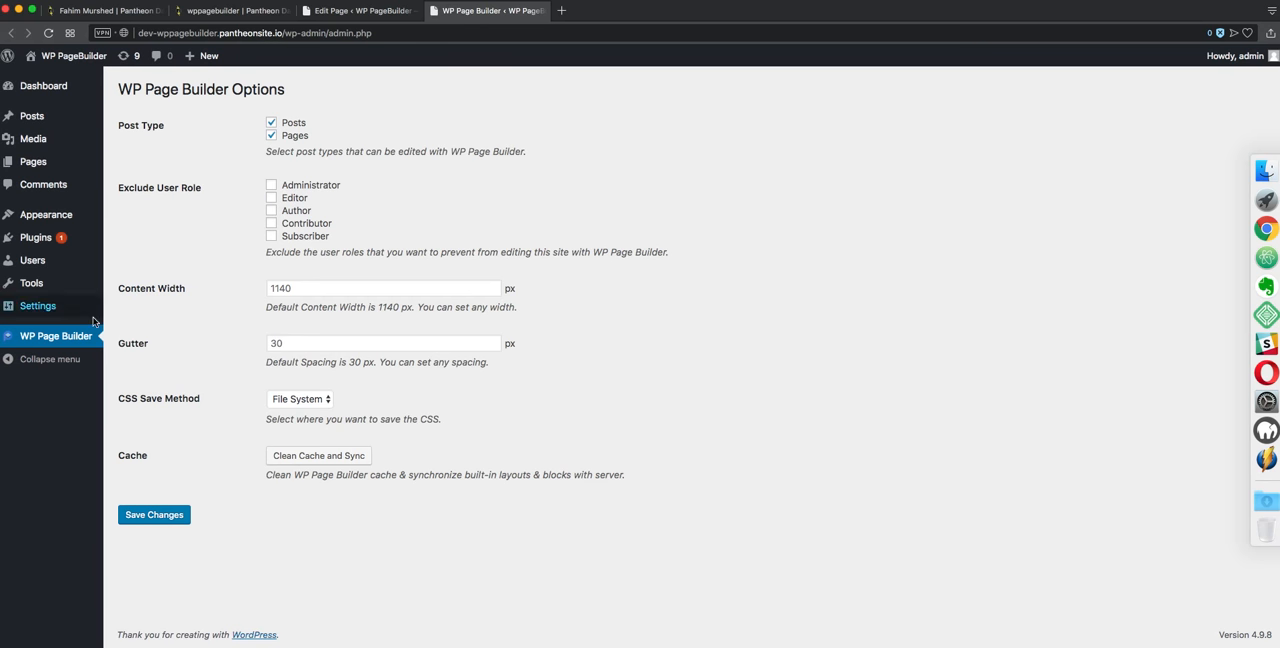
Return to the page editor tab and open the page in WP Page Builder
click(345, 11)
click(250, 229)
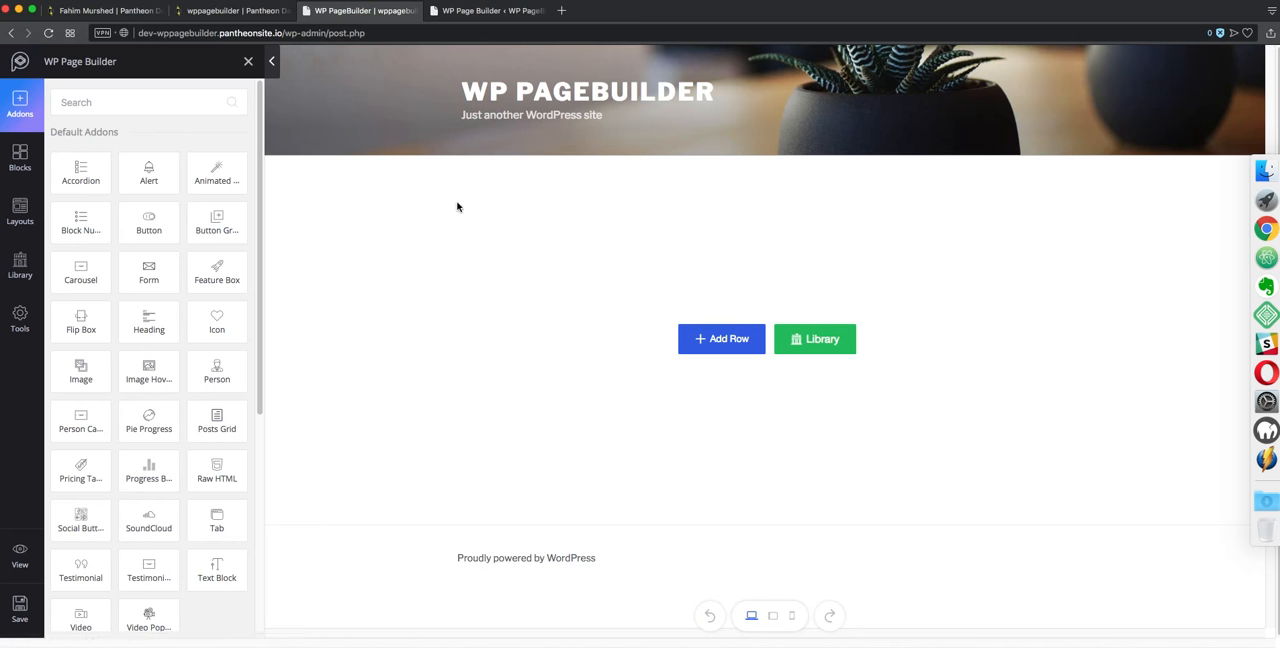
Open the layout library and browse into the Spa layout bundle
mouse_move(708, 347)
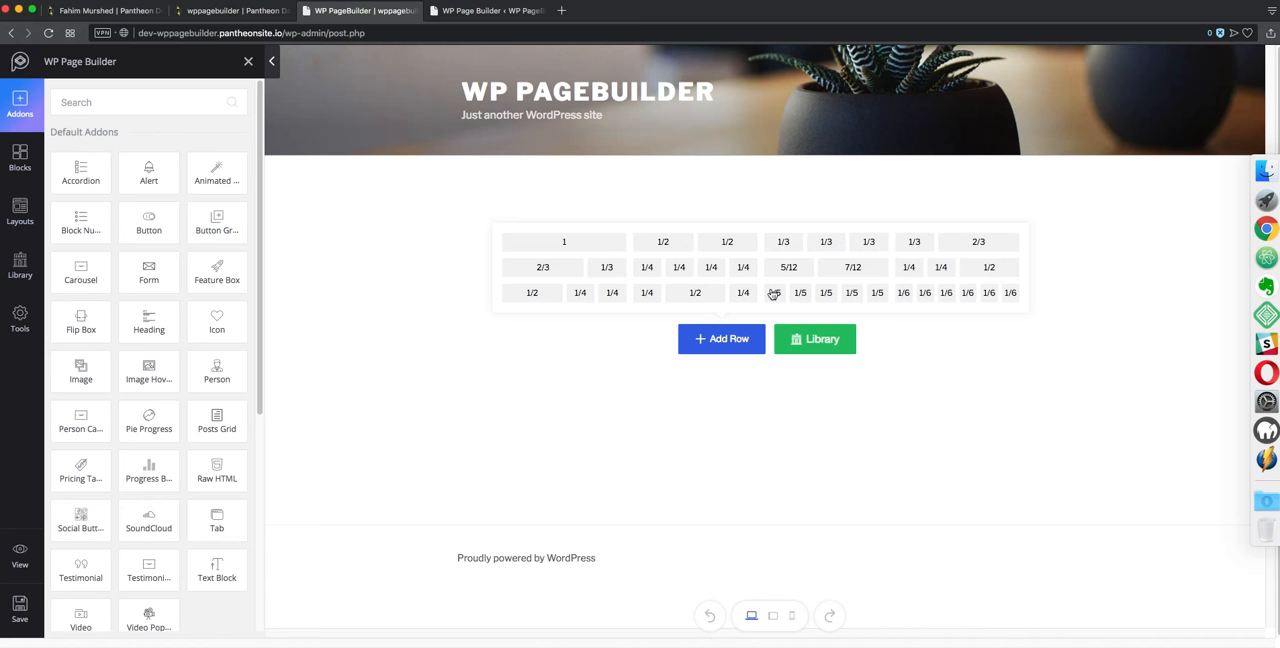
click(814, 337)
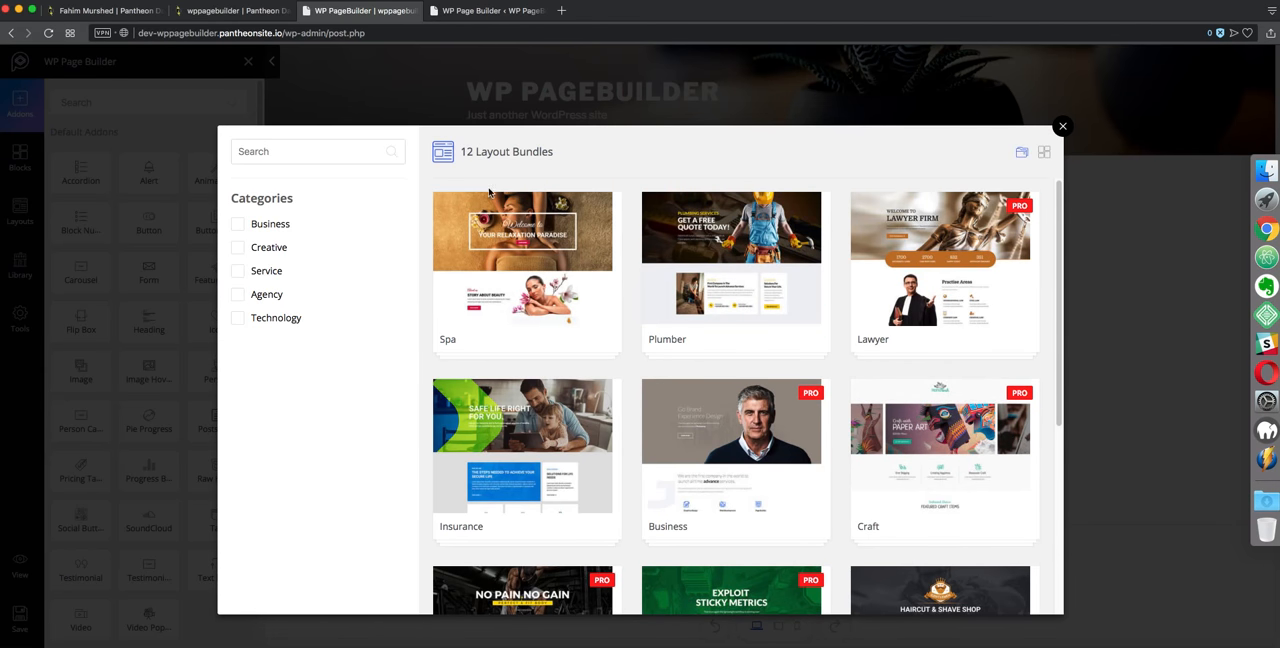
click(518, 268)
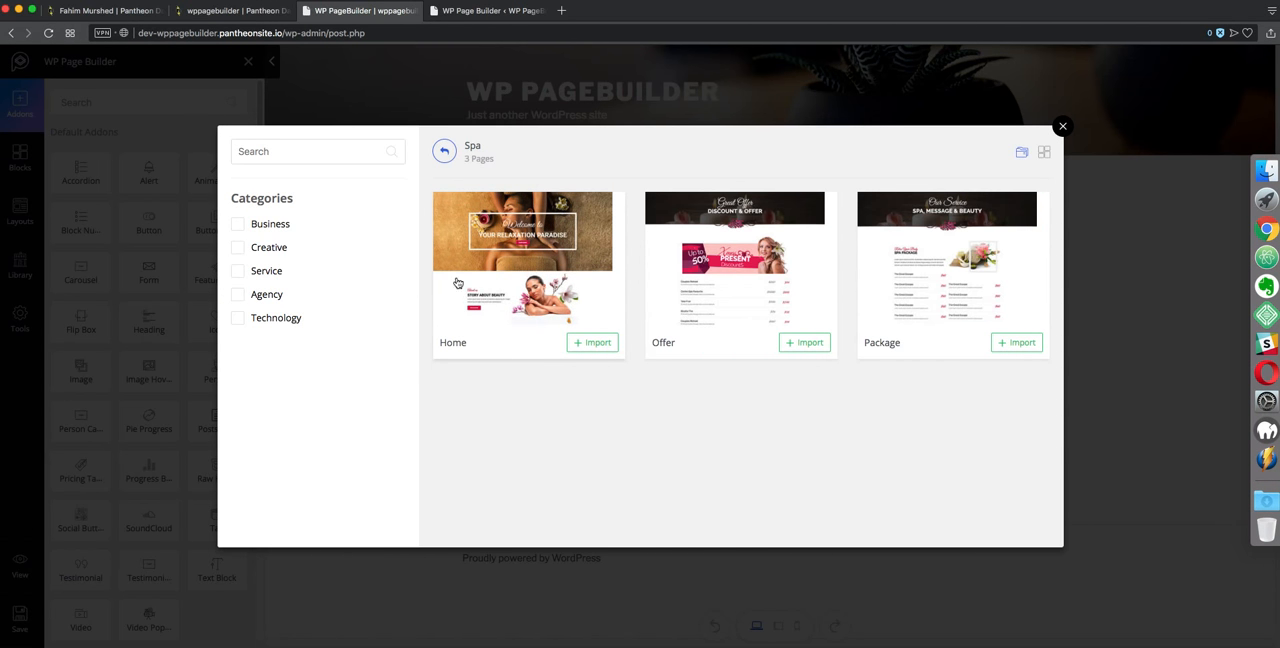
Import the Spa bundle's Home layout into the page and save it
click(590, 343)
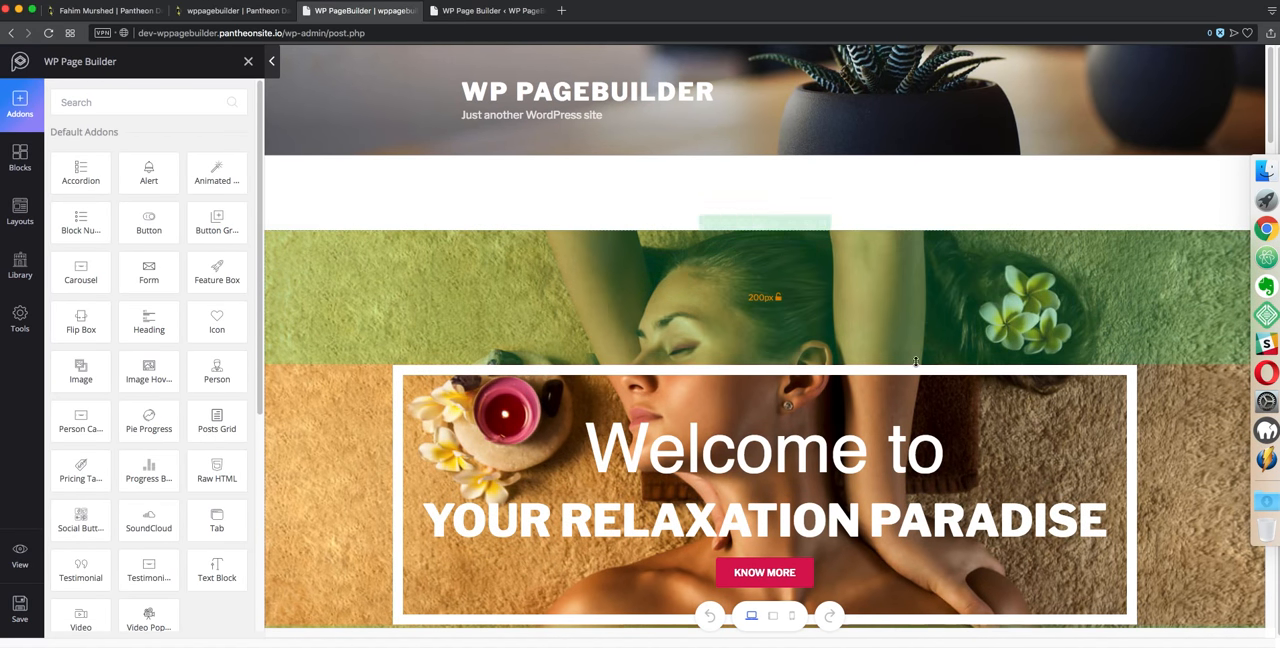
click(17, 613)
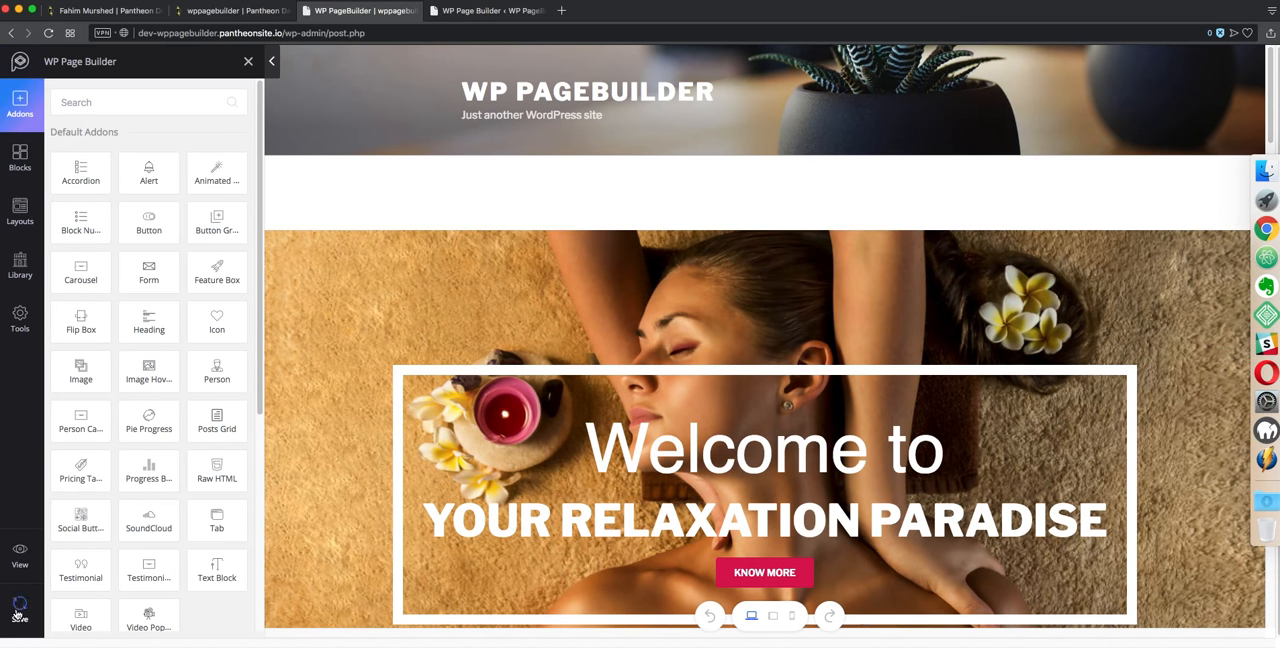
View the published page in a new tab, scroll through it, and return to the page editor tab
click(20, 555)
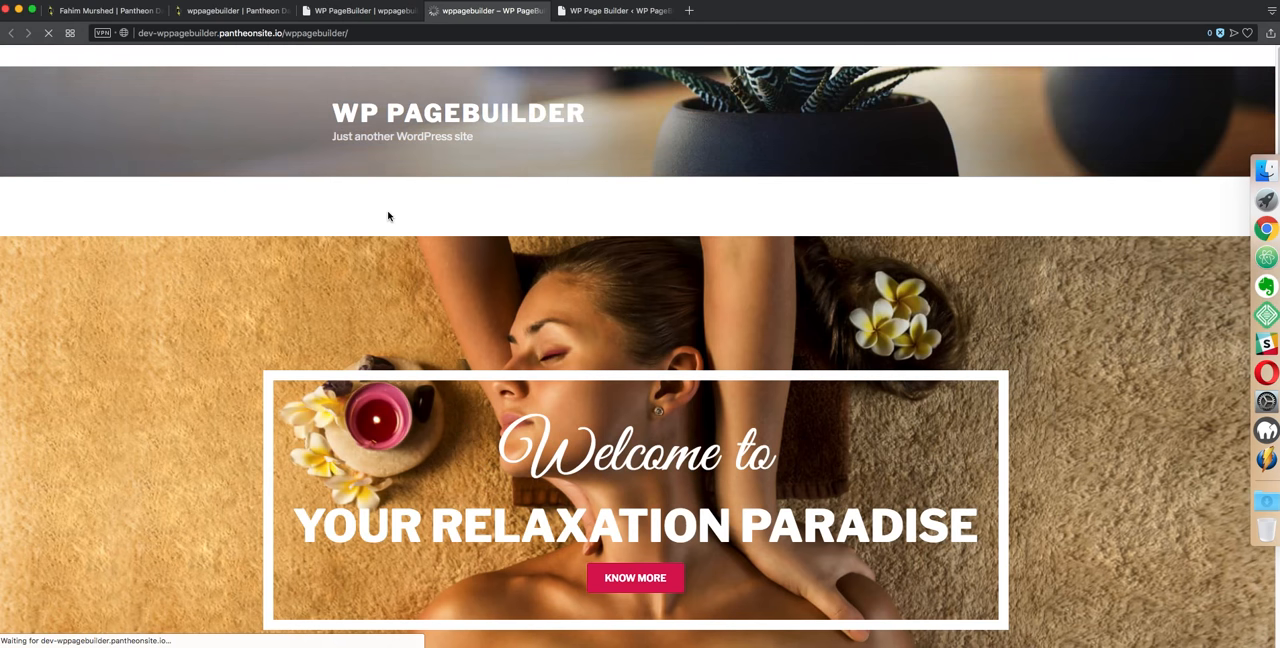
scroll(904, 289, down, 5)
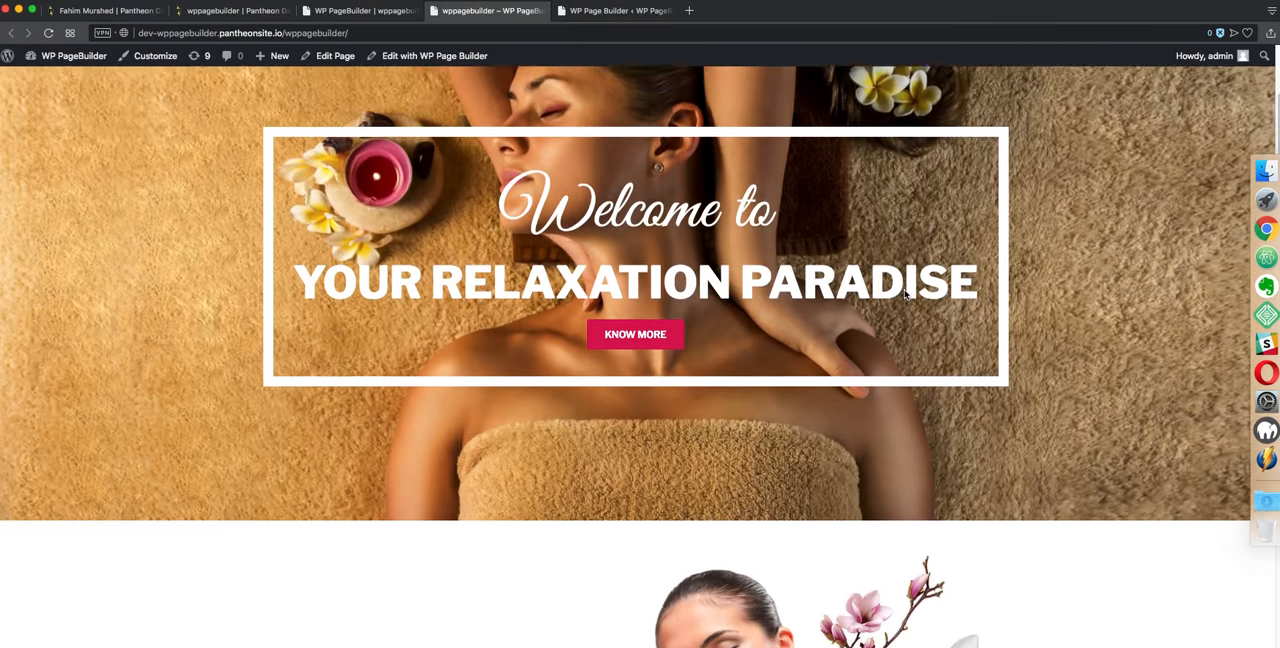
scroll(904, 294, down, 2)
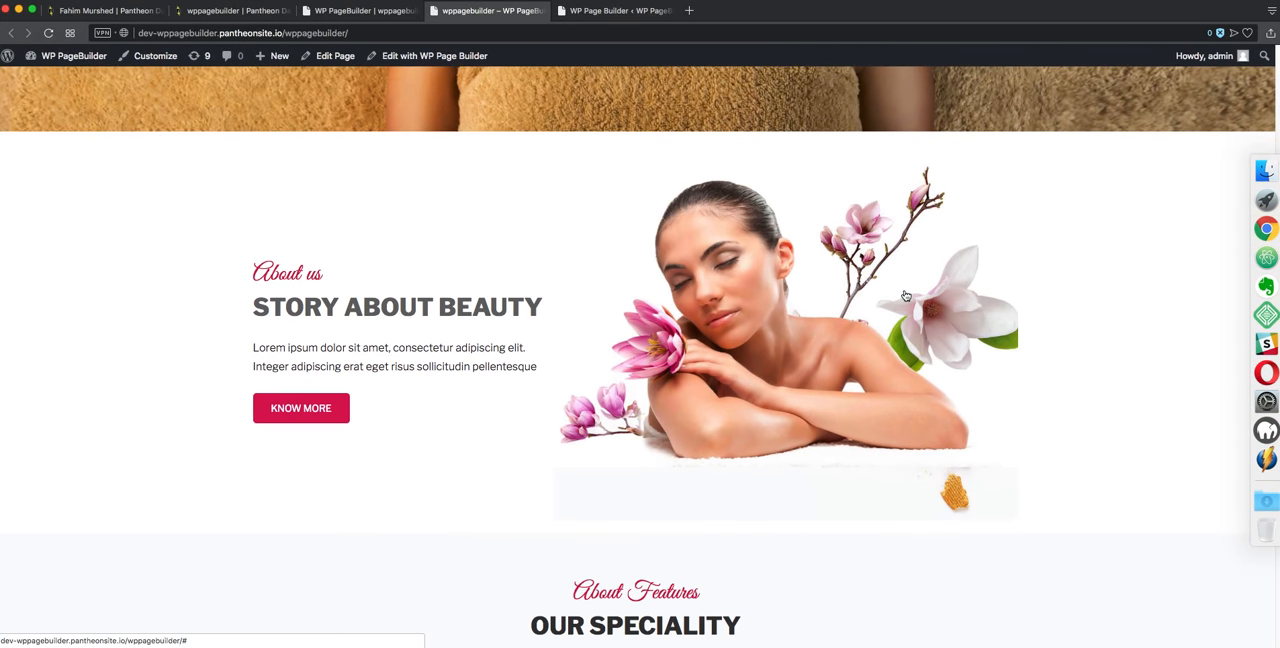
scroll(905, 292, up, 7)
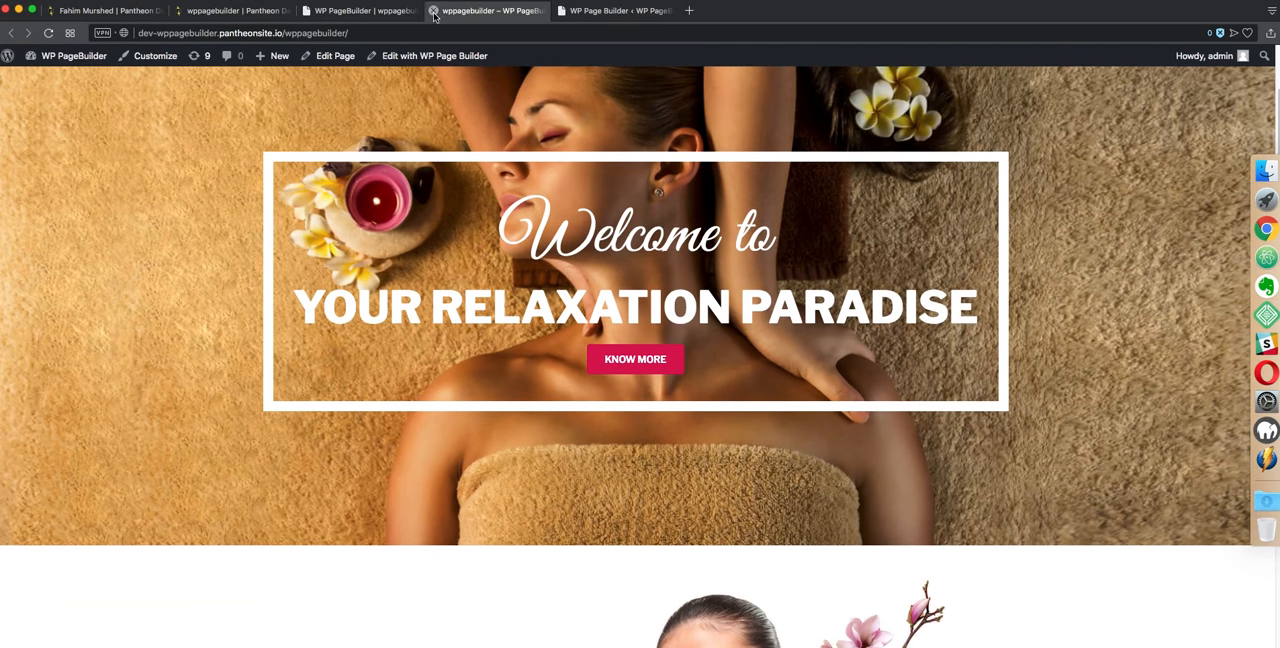
click(433, 11)
click(345, 10)
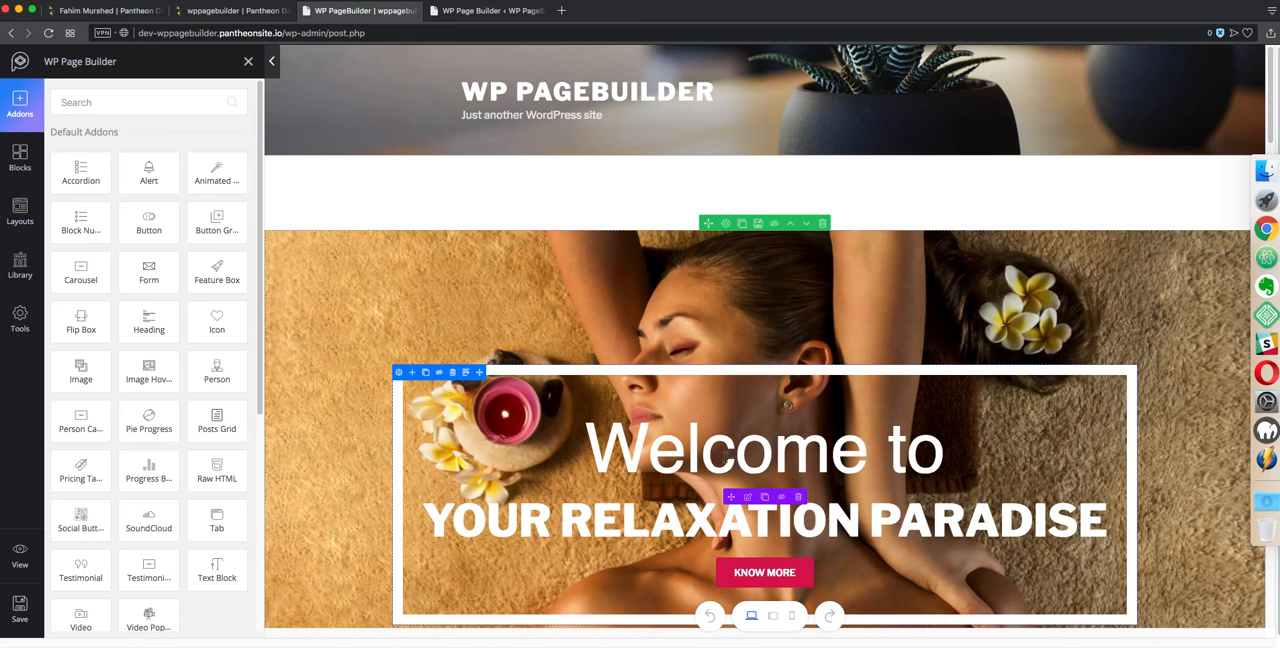
Edit the hero feature box, setting its title to "This is" and its subtitle to "WP Page builder"
click(747, 498)
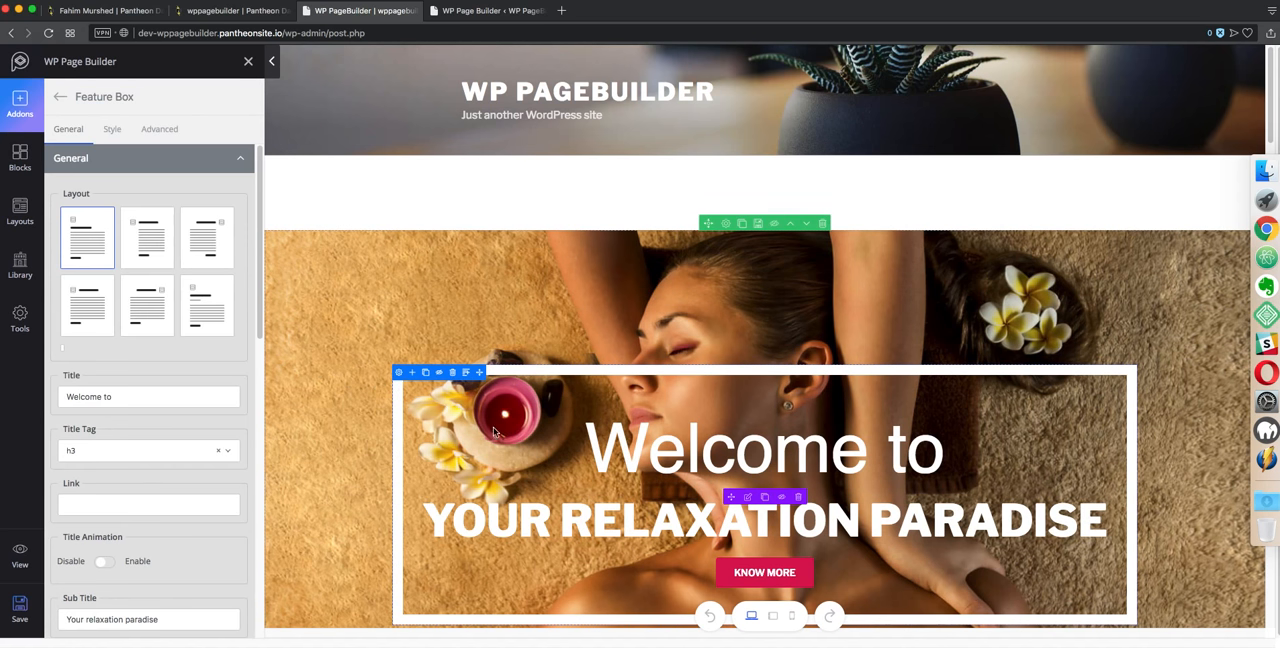
click(132, 448)
drag(126, 446, 77, 436)
text(This is)
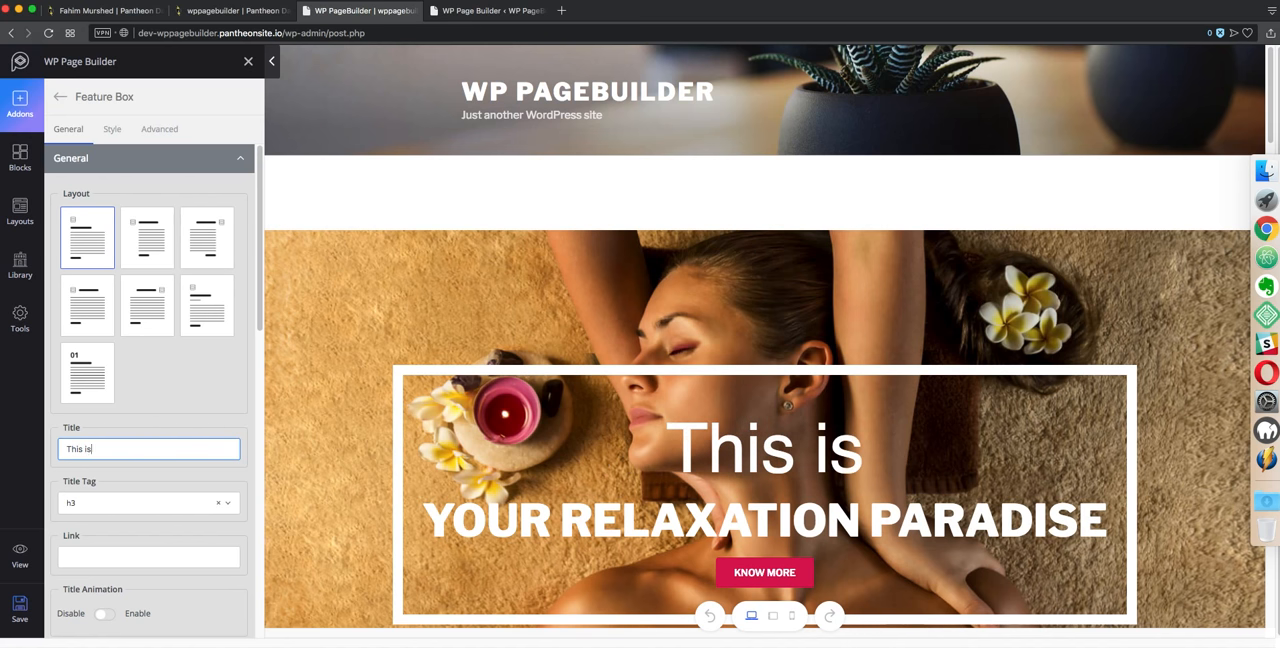
scroll(86, 462, down, 3)
click(126, 550)
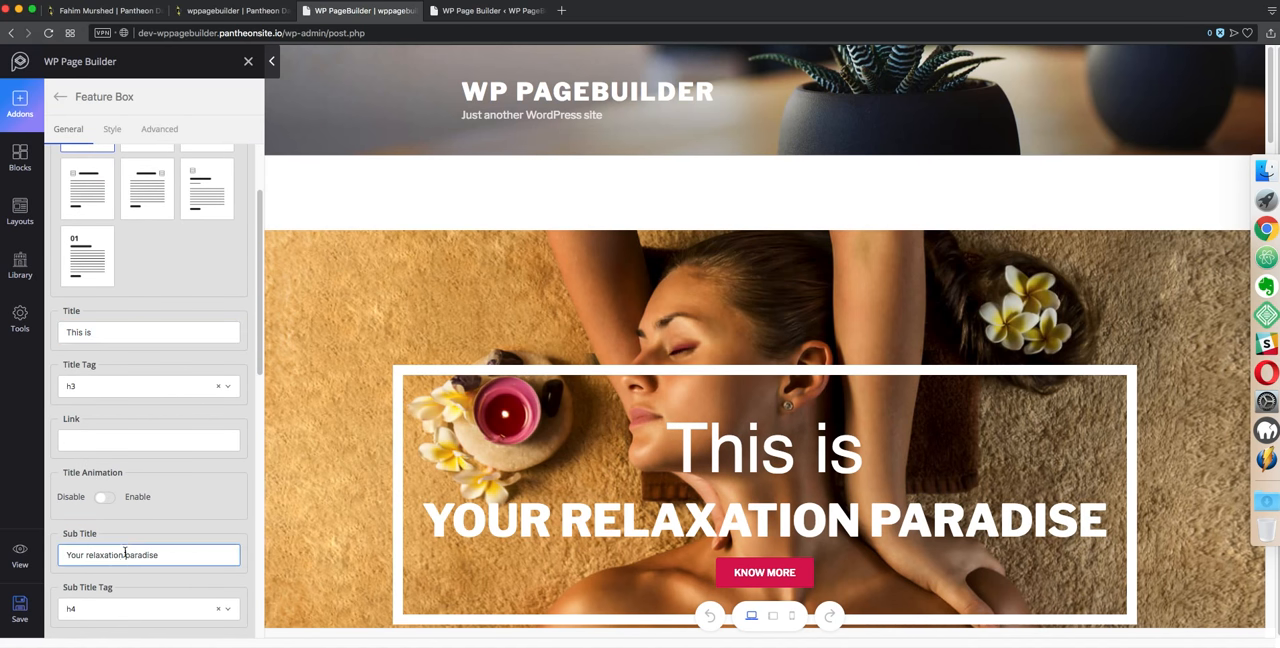
triple_click(124, 552)
text(WP P)
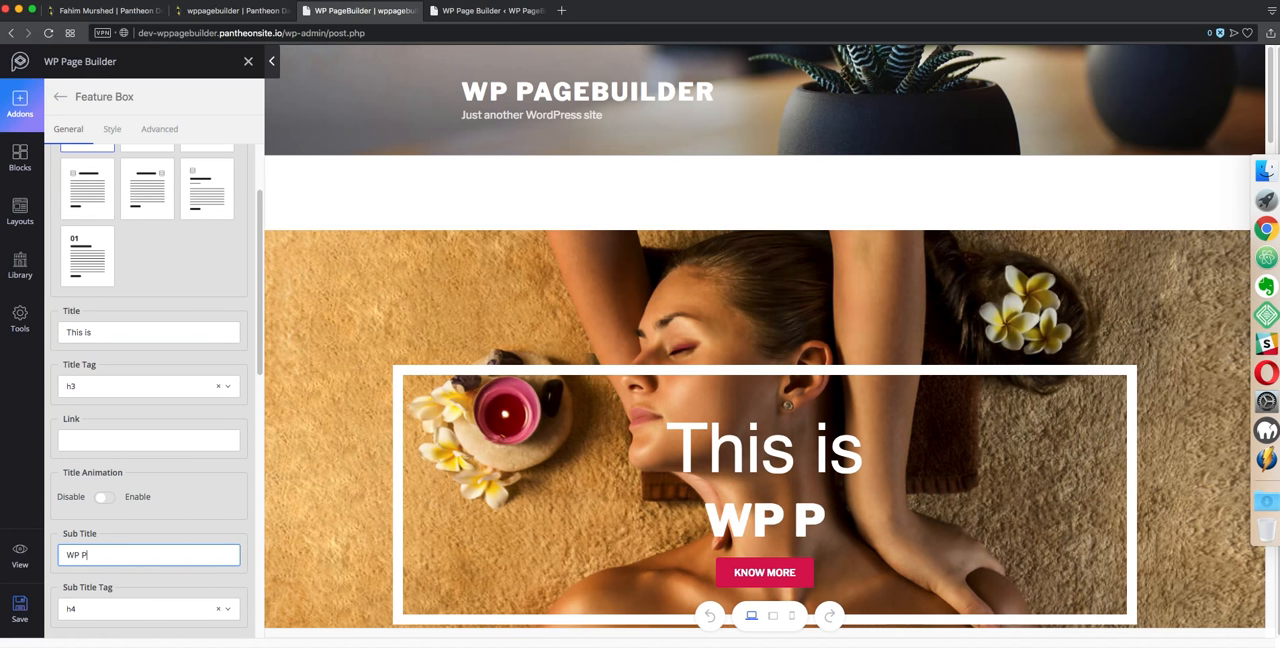
text(age builder)
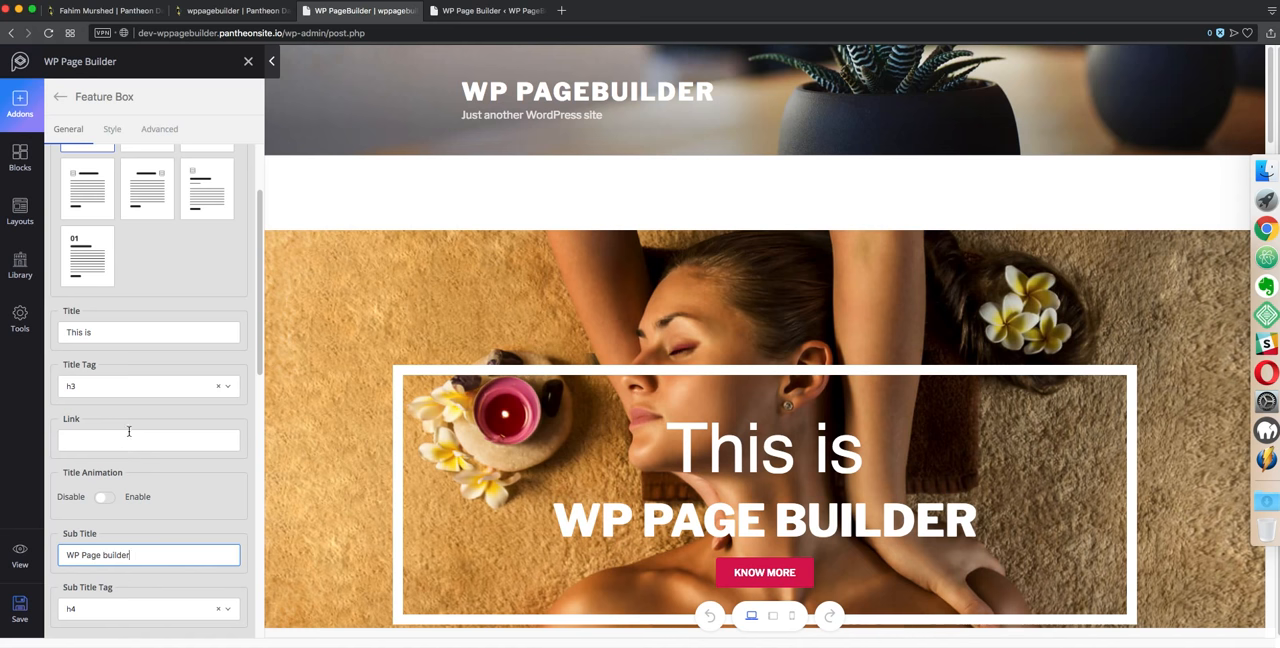
Enter the feature box intro text "Hello I am Page Builder by Themeum"
scroll(128, 431, down, 9)
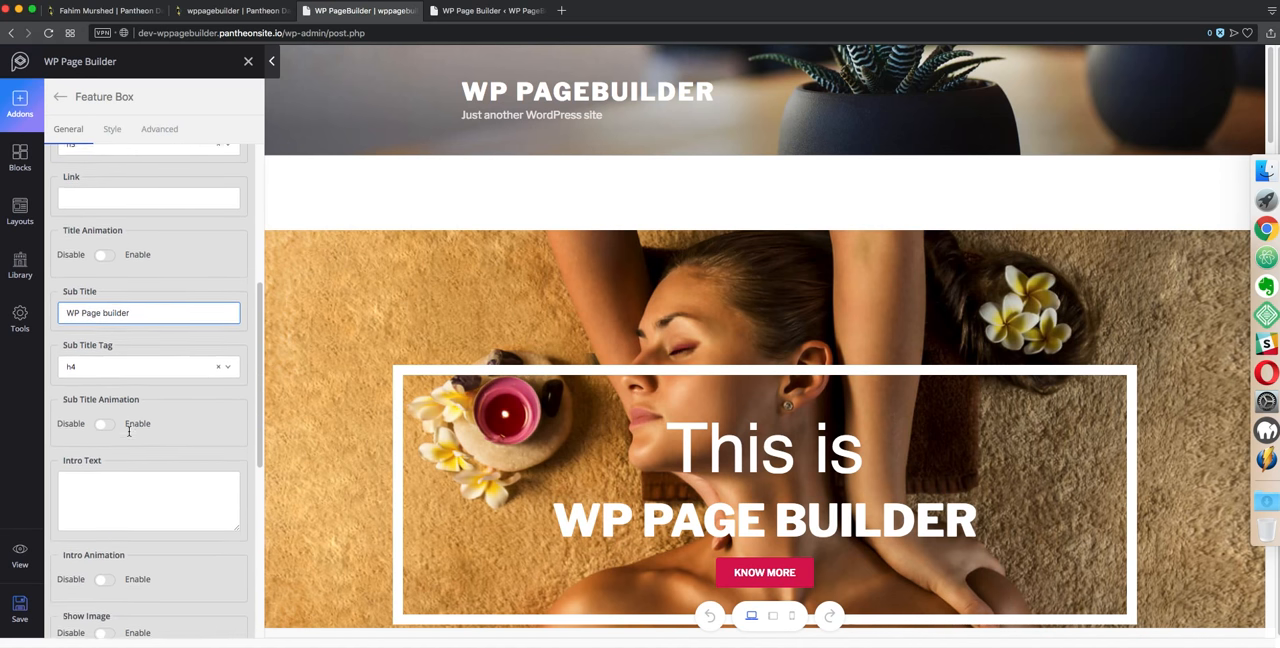
click(122, 403)
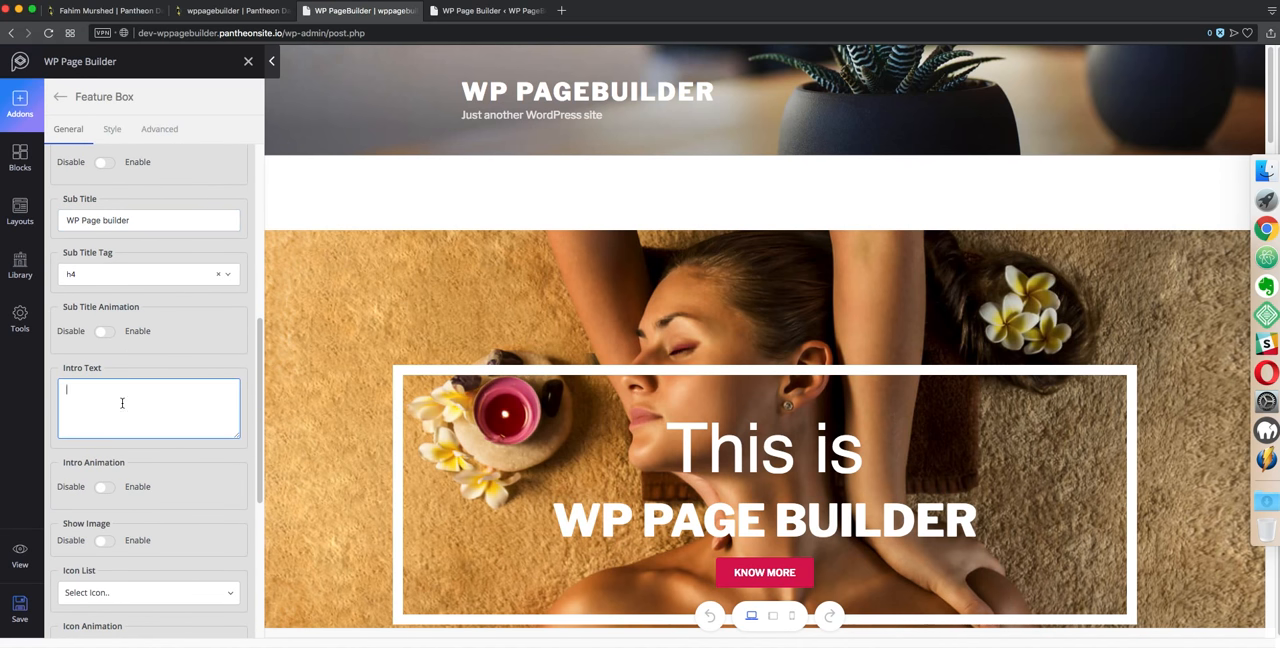
text(Hello,)
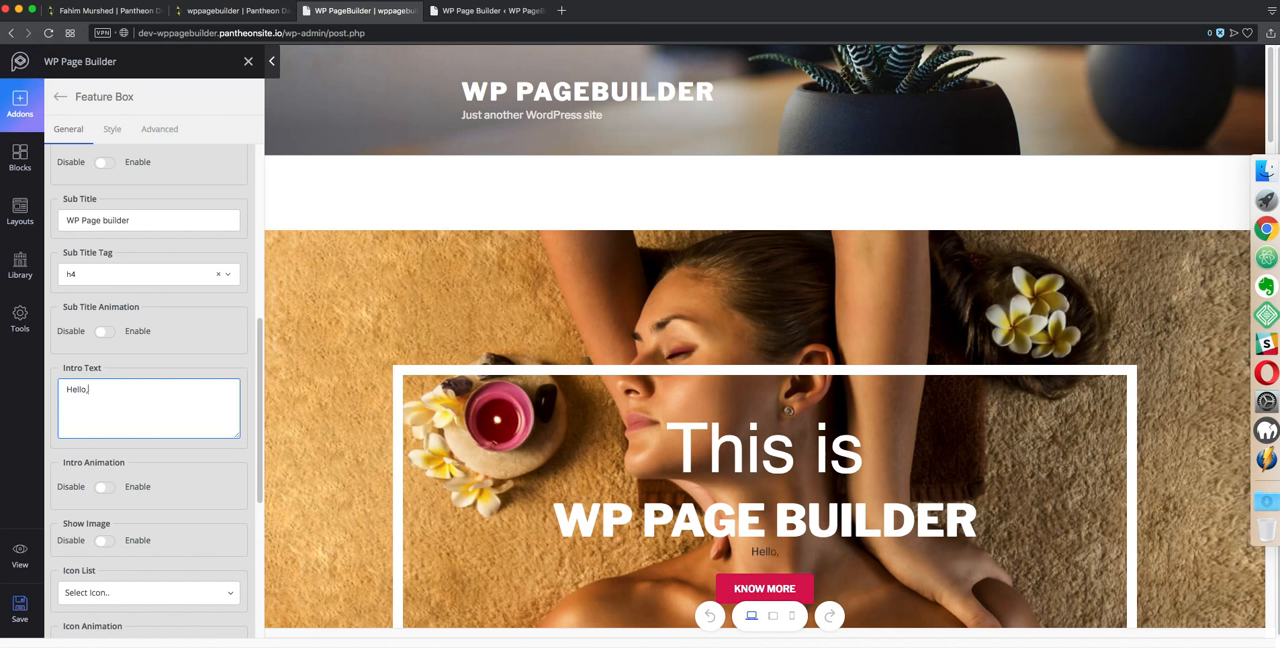
text( I am Page)
text(lder by Themeum)
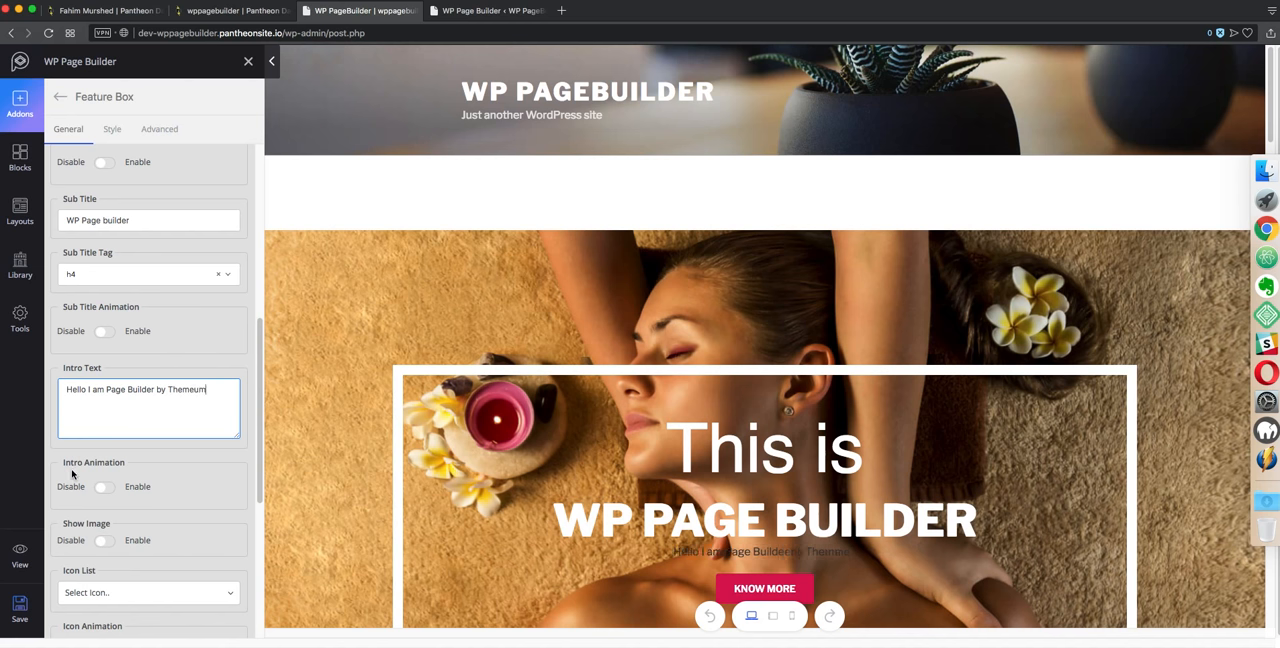
Try switching the intro animation, sub title animation and Show Image options on and off again
click(101, 489)
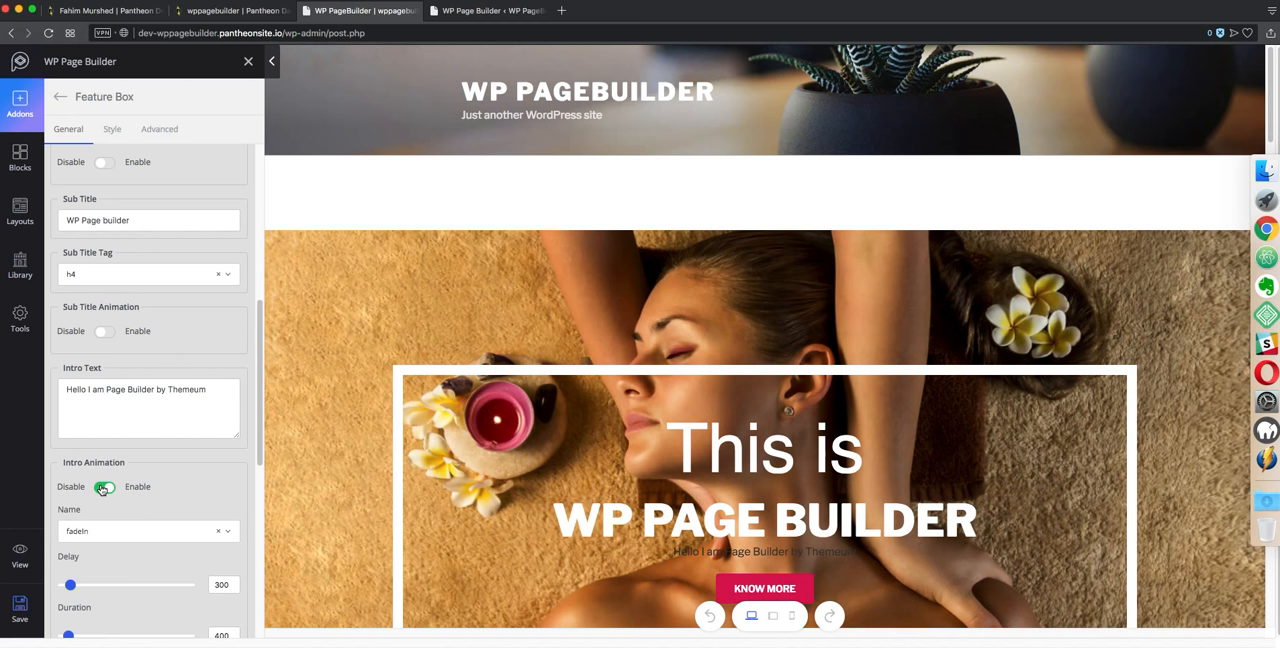
triple_click(101, 489)
click(101, 331)
triple_click(102, 333)
click(104, 332)
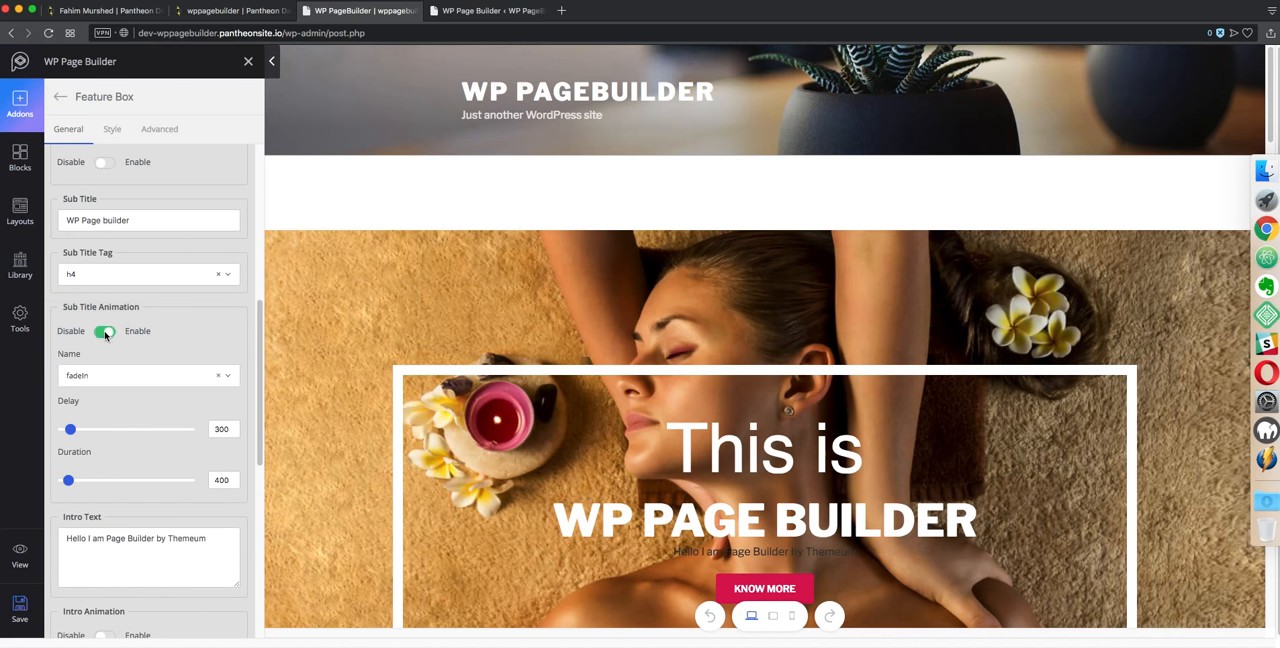
click(104, 332)
scroll(113, 352, down, 4)
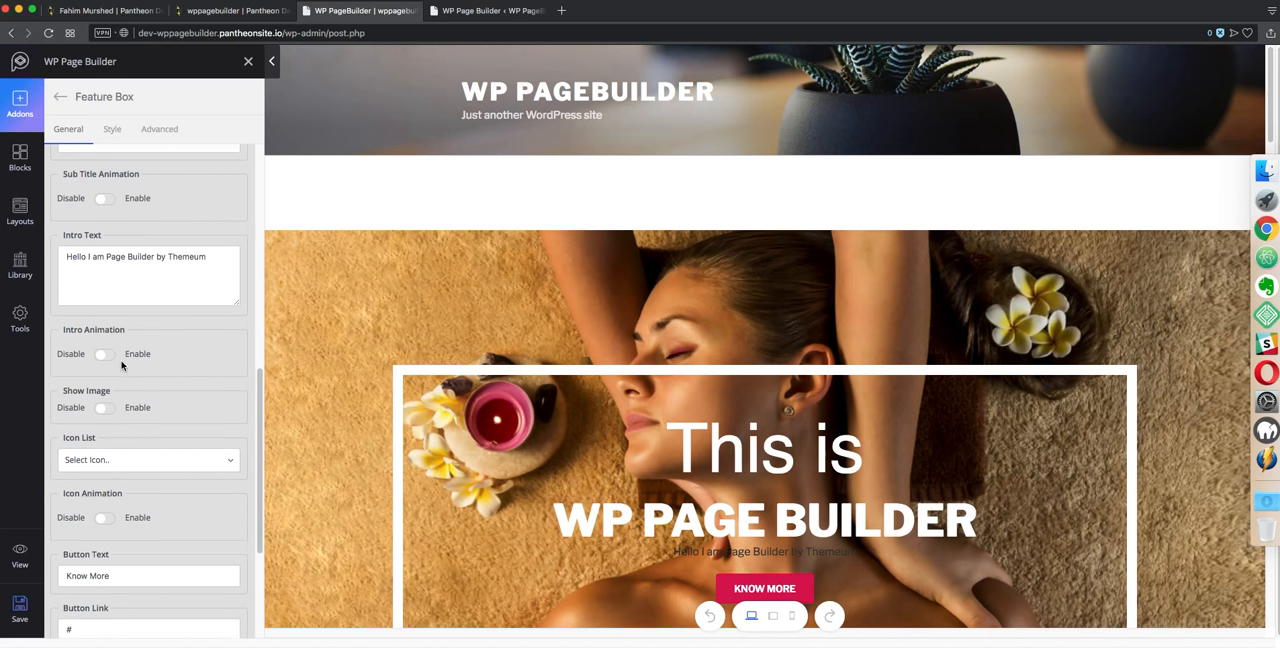
click(106, 329)
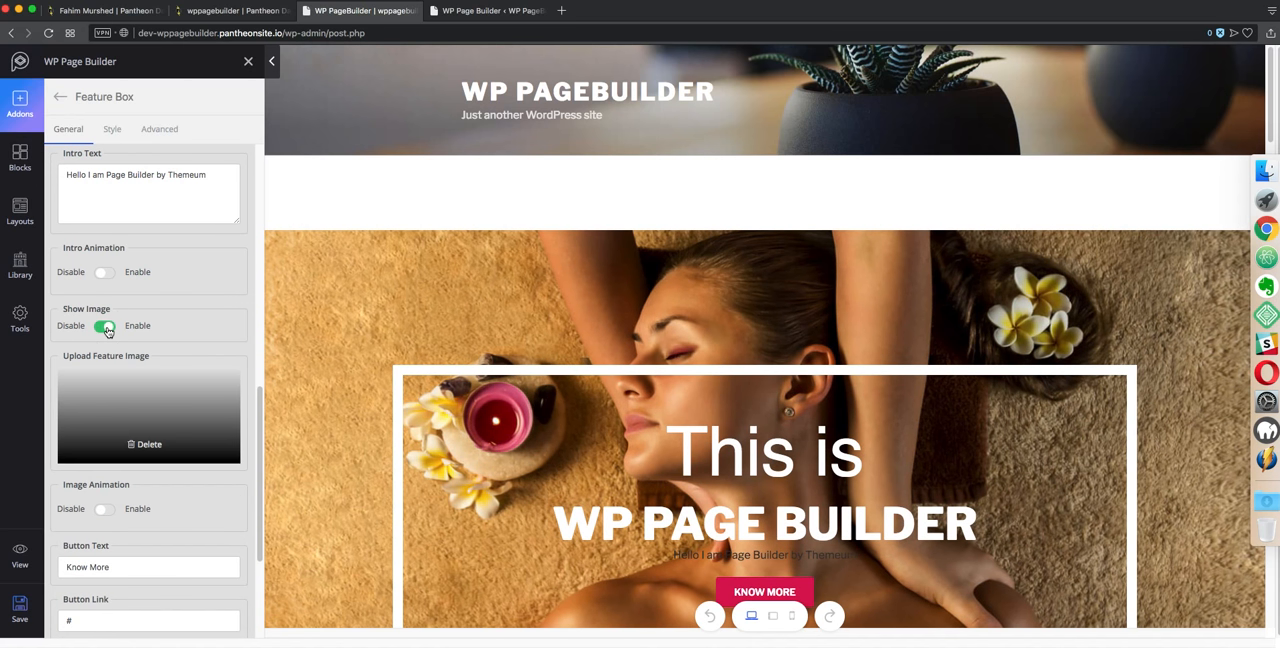
click(106, 329)
scroll(120, 303, up, 10)
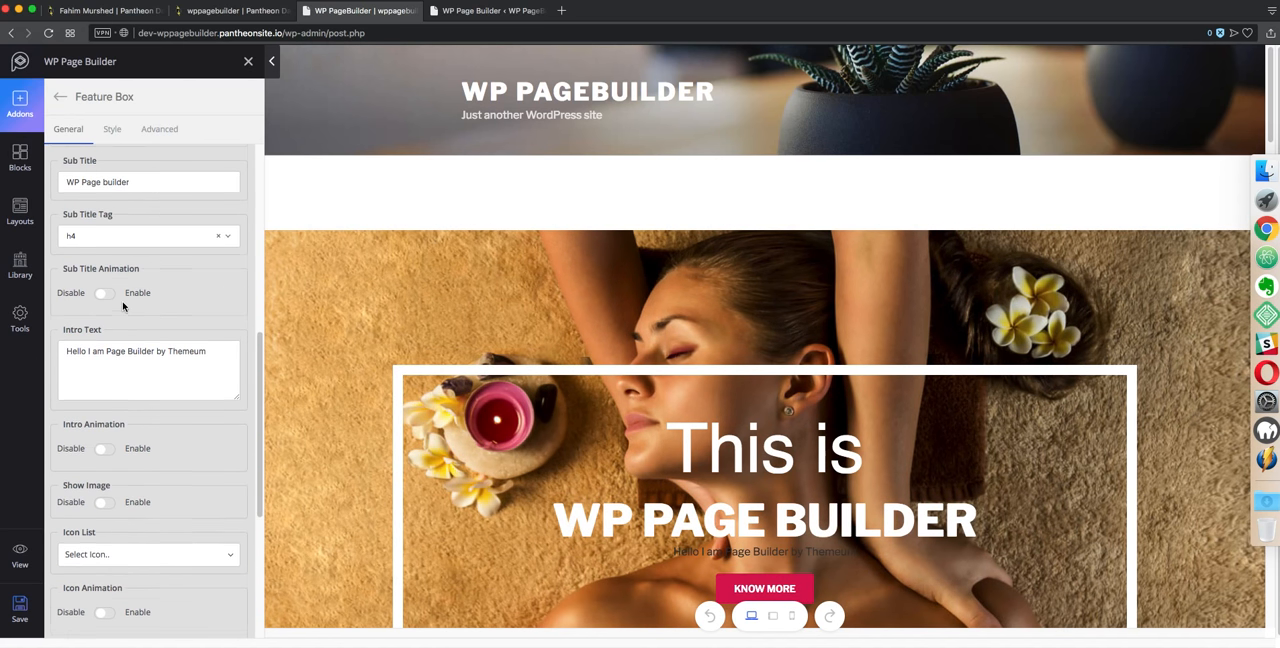
scroll(125, 170, up, 2)
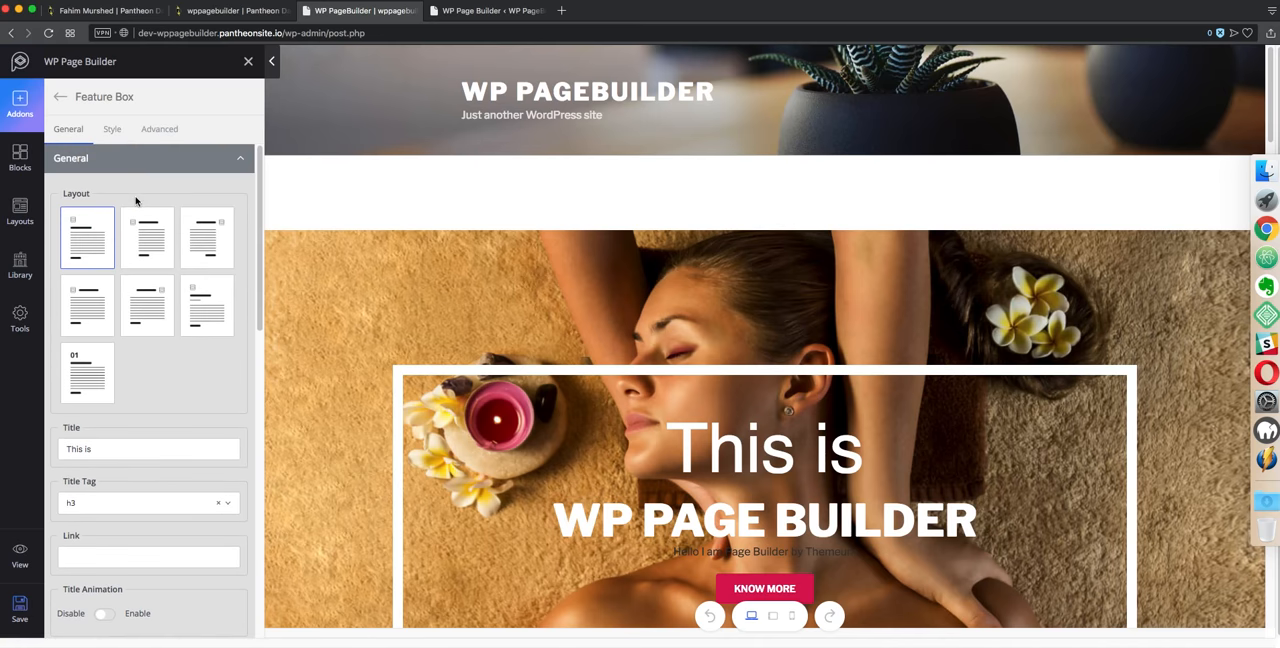
Try another feature box layout and switch back to the first layout
click(149, 238)
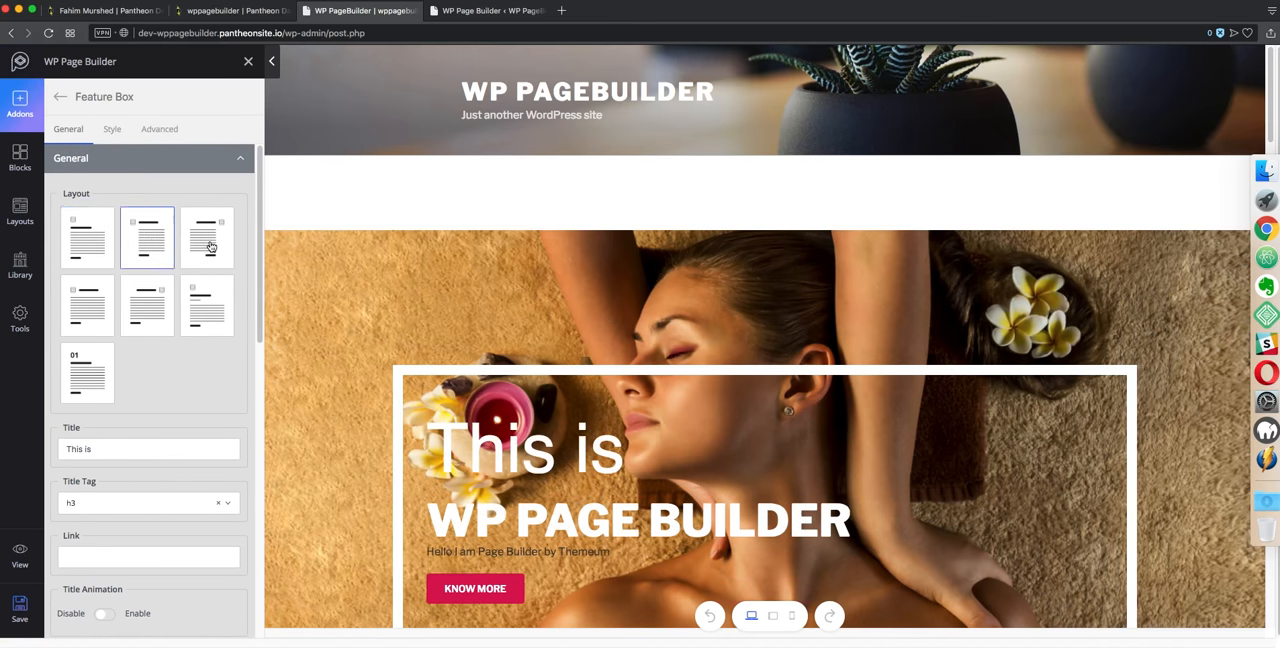
click(83, 236)
click(104, 333)
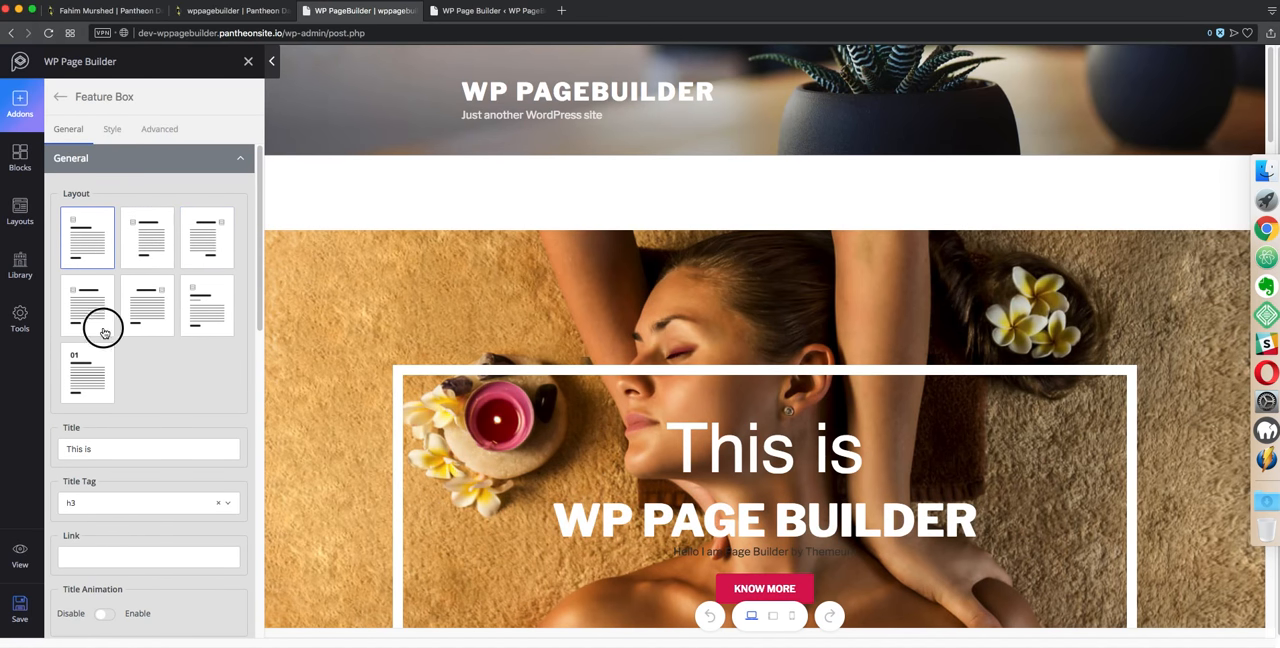
click(88, 258)
Clear all page content and confirm it
click(64, 96)
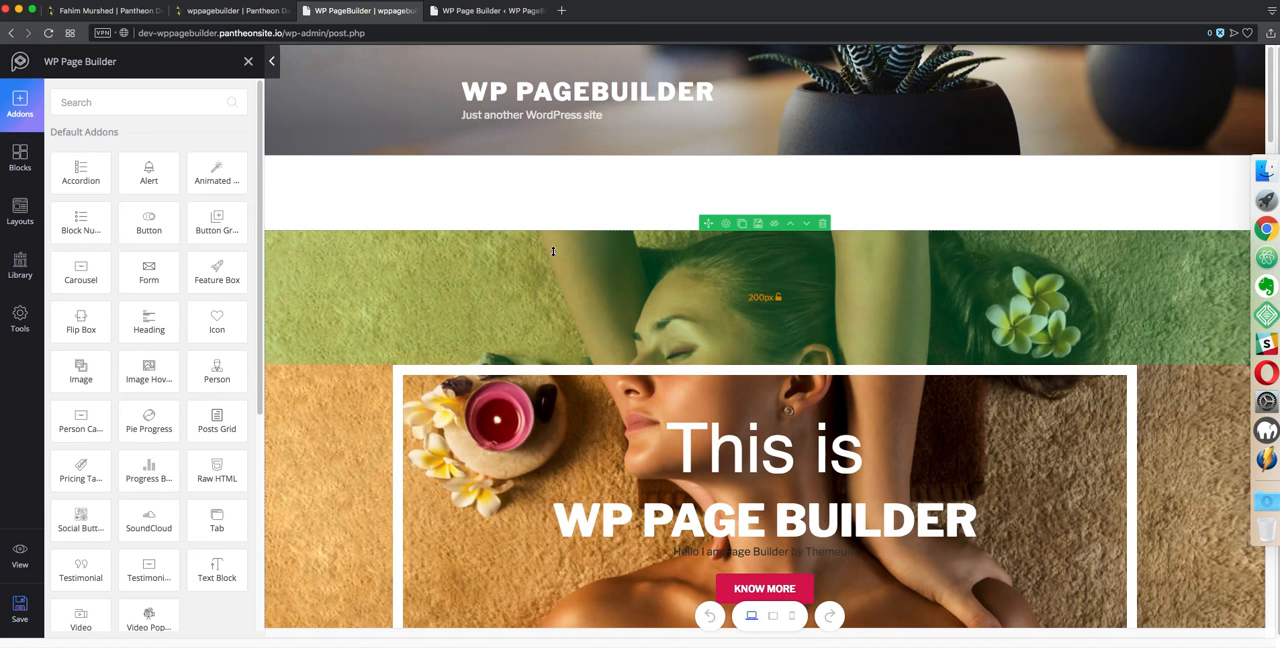
click(20, 318)
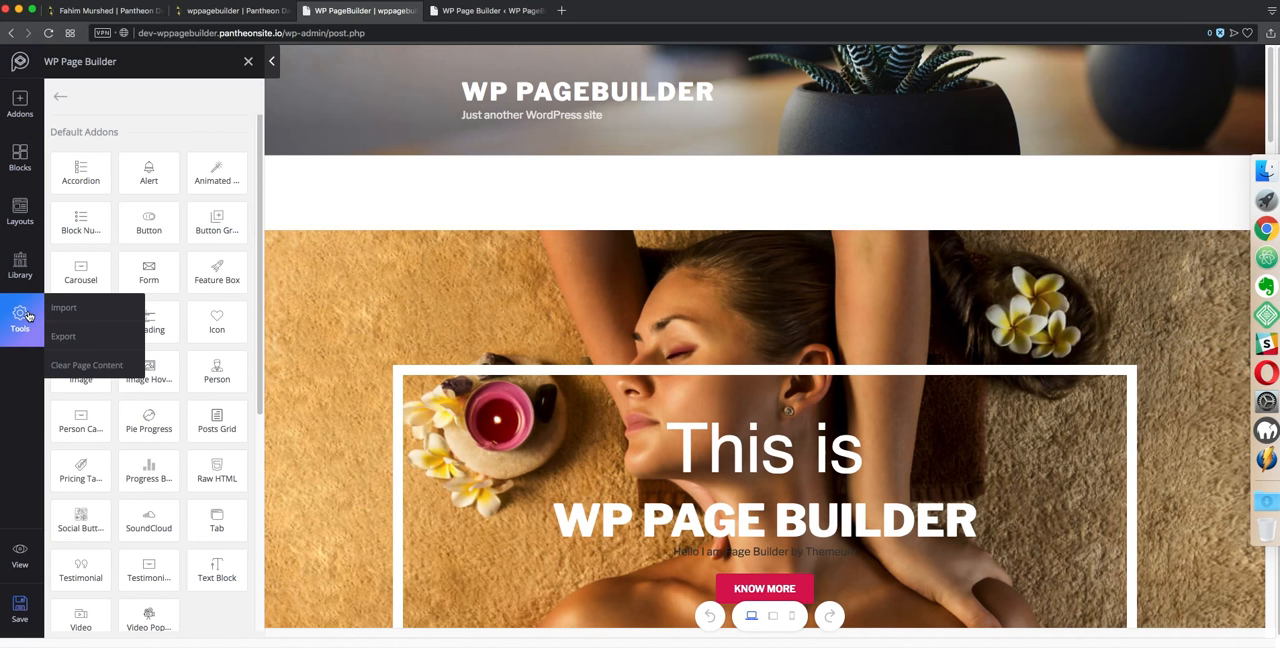
click(84, 366)
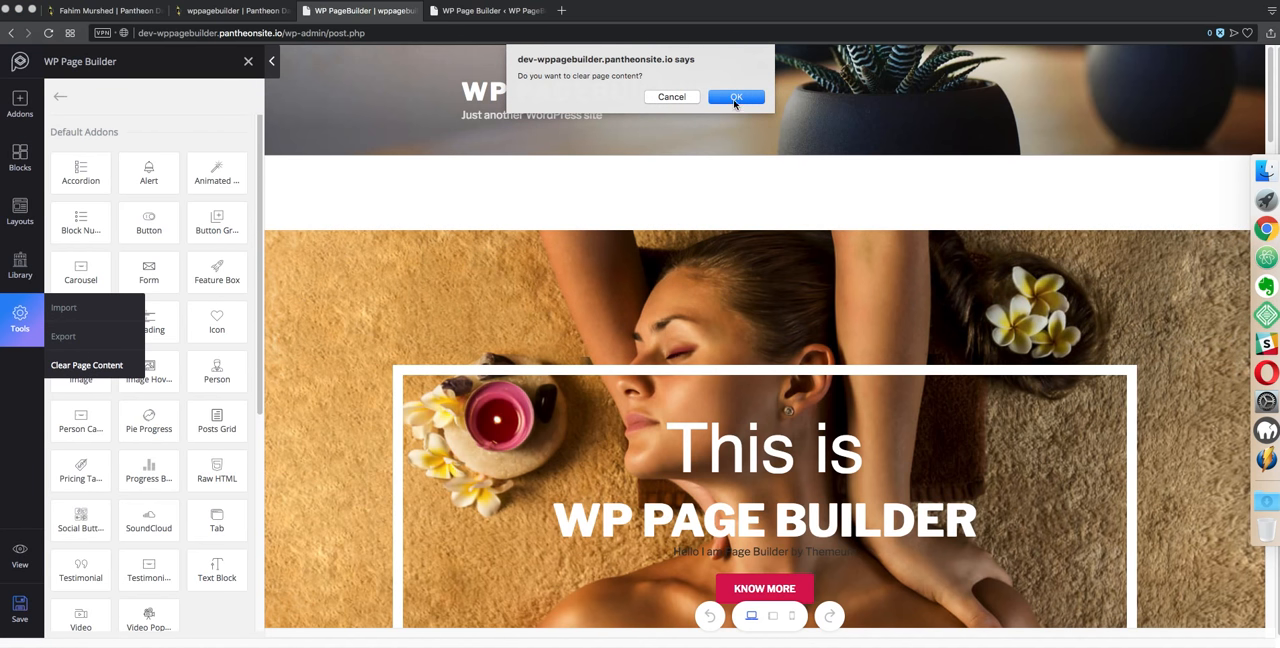
click(735, 97)
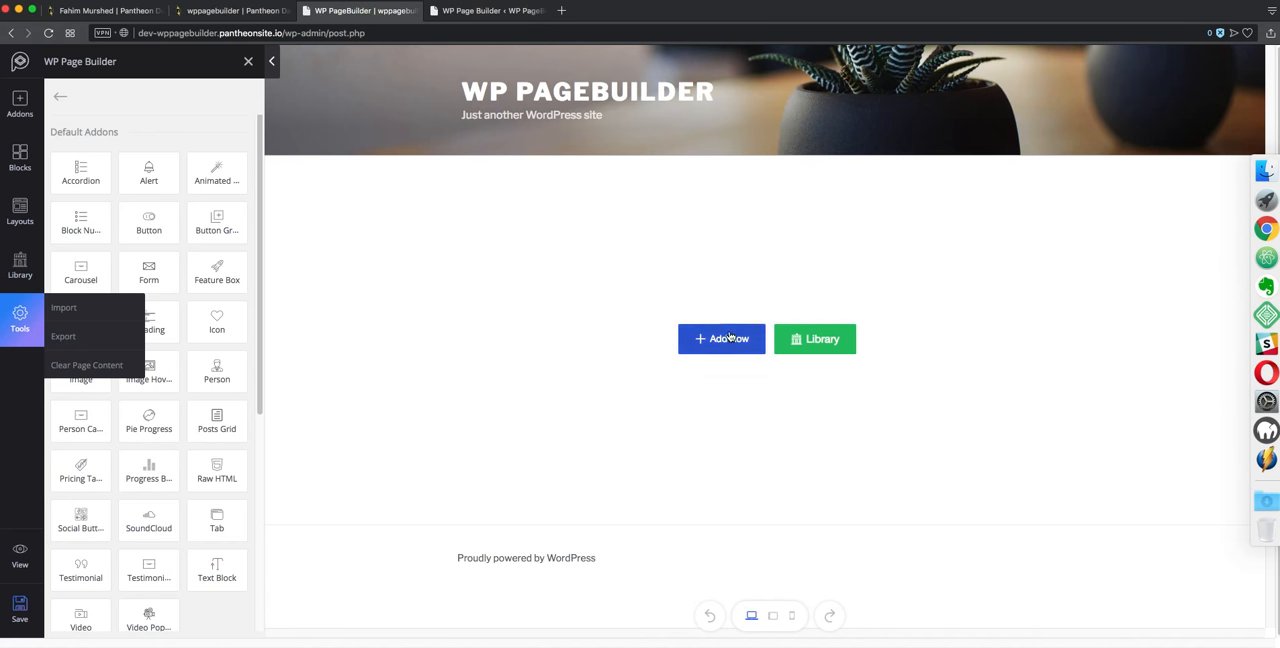
Add a single full-width row and drop an Image addon into it
click(20, 316)
click(708, 341)
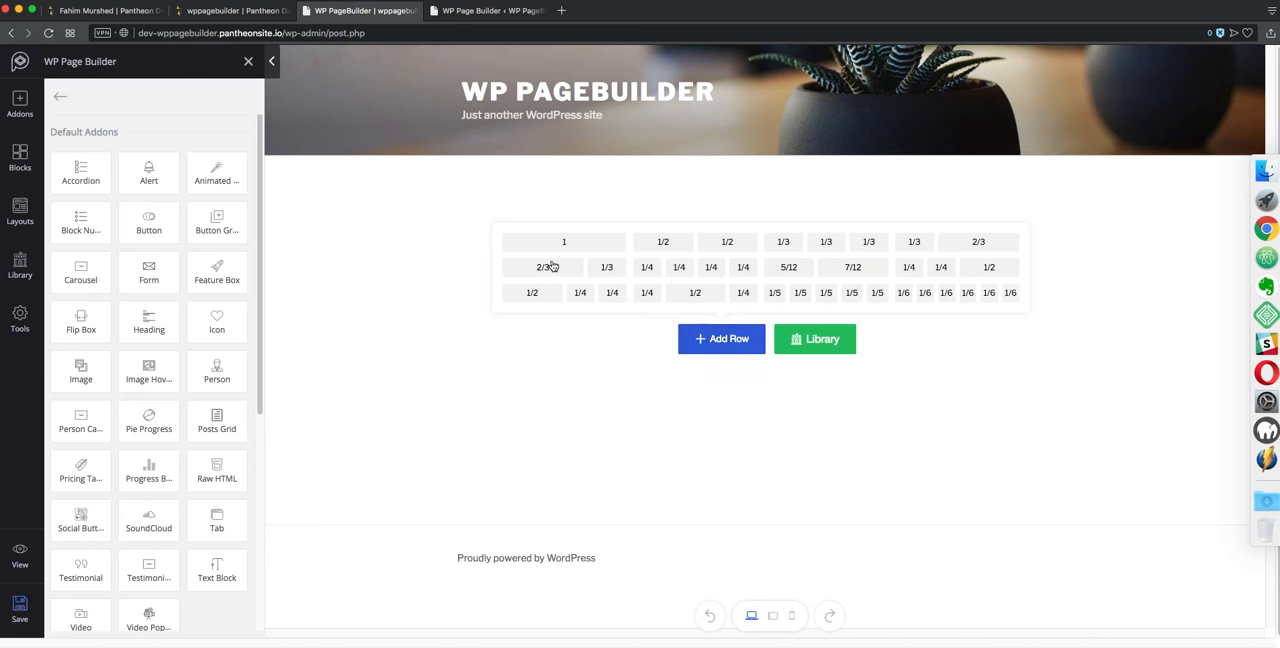
click(561, 248)
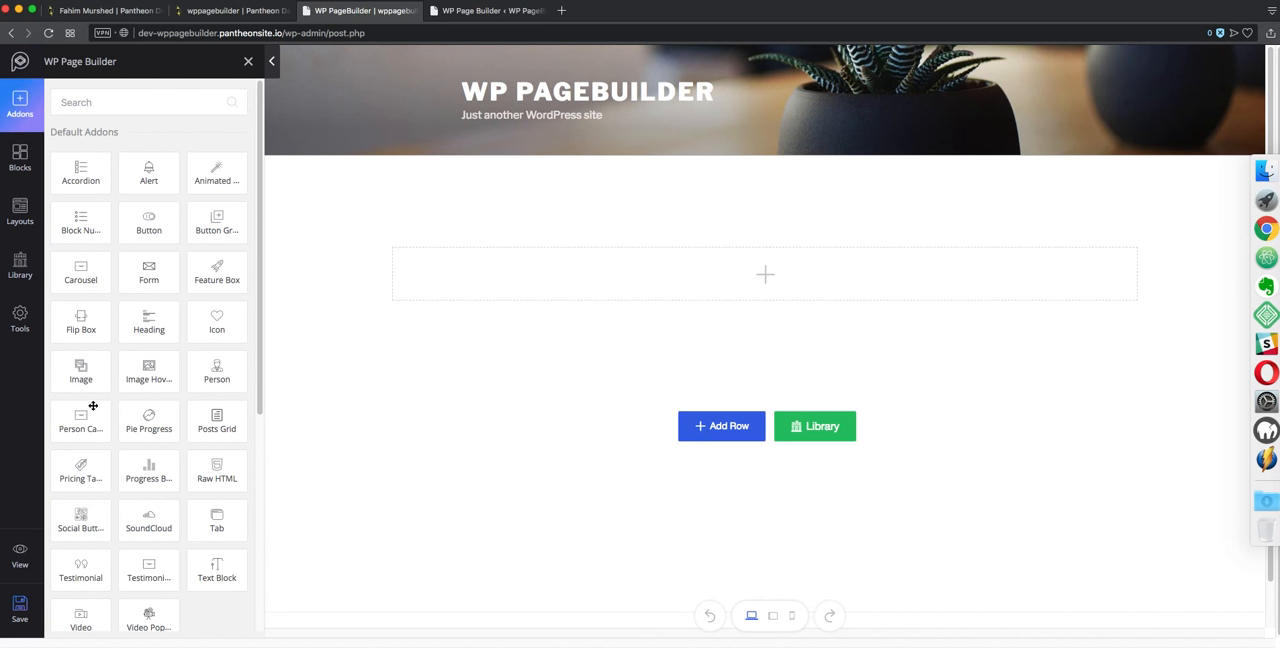
drag(86, 366, 766, 258)
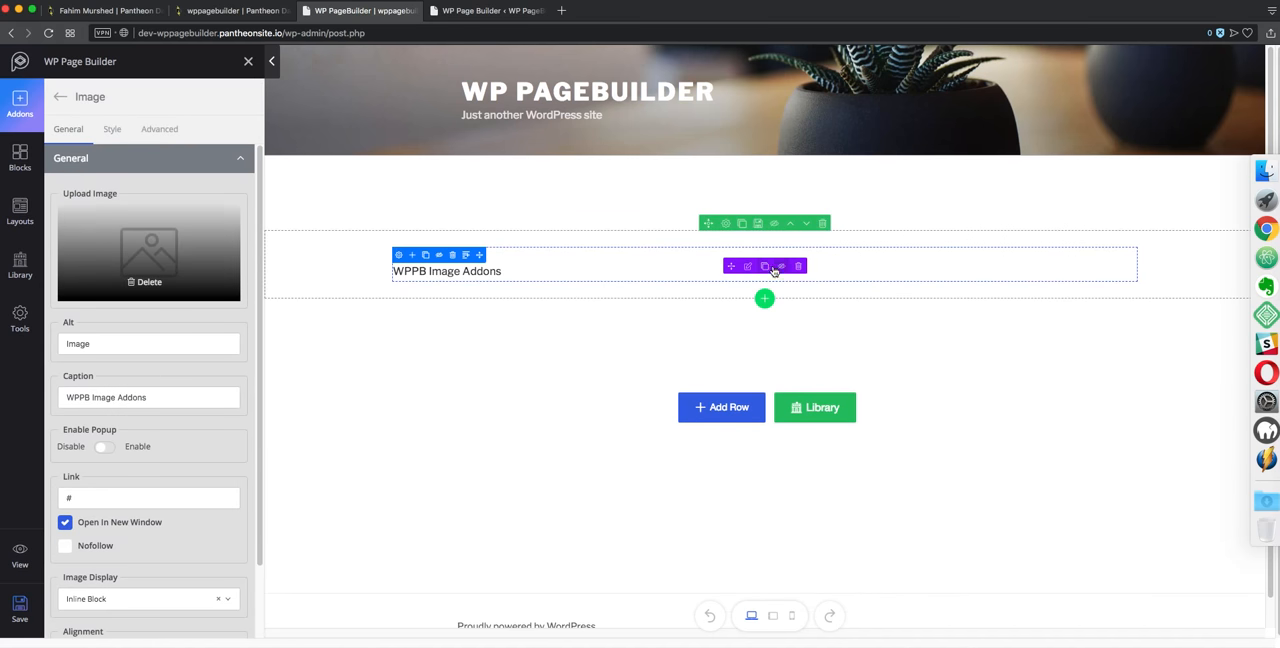
Replace the Image addon's picture by uploading and inserting Joomshaper-rayhan.jpg from the Downloads folder
click(146, 284)
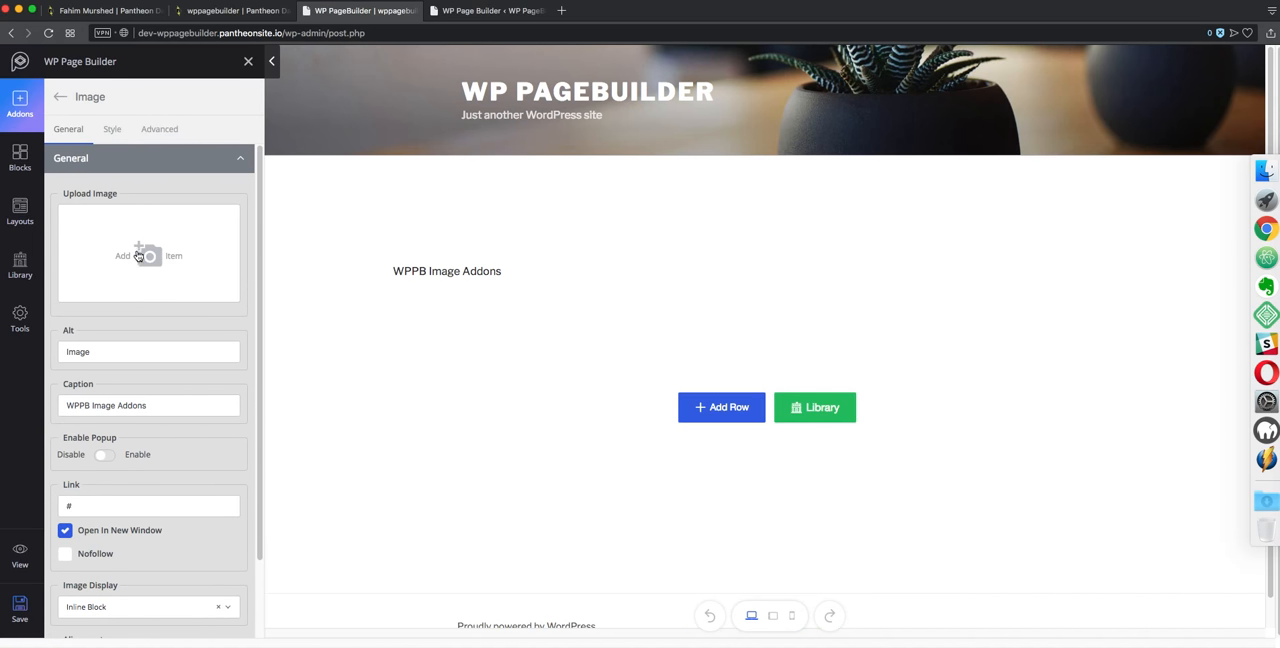
click(138, 255)
click(122, 110)
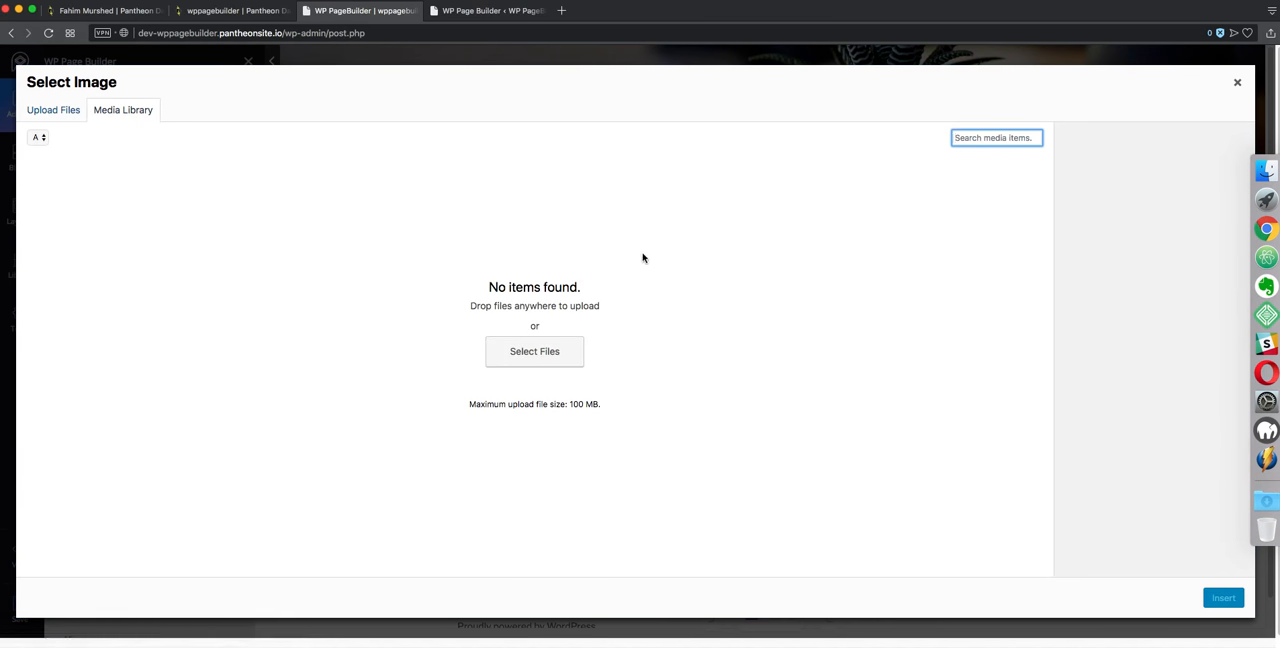
click(560, 346)
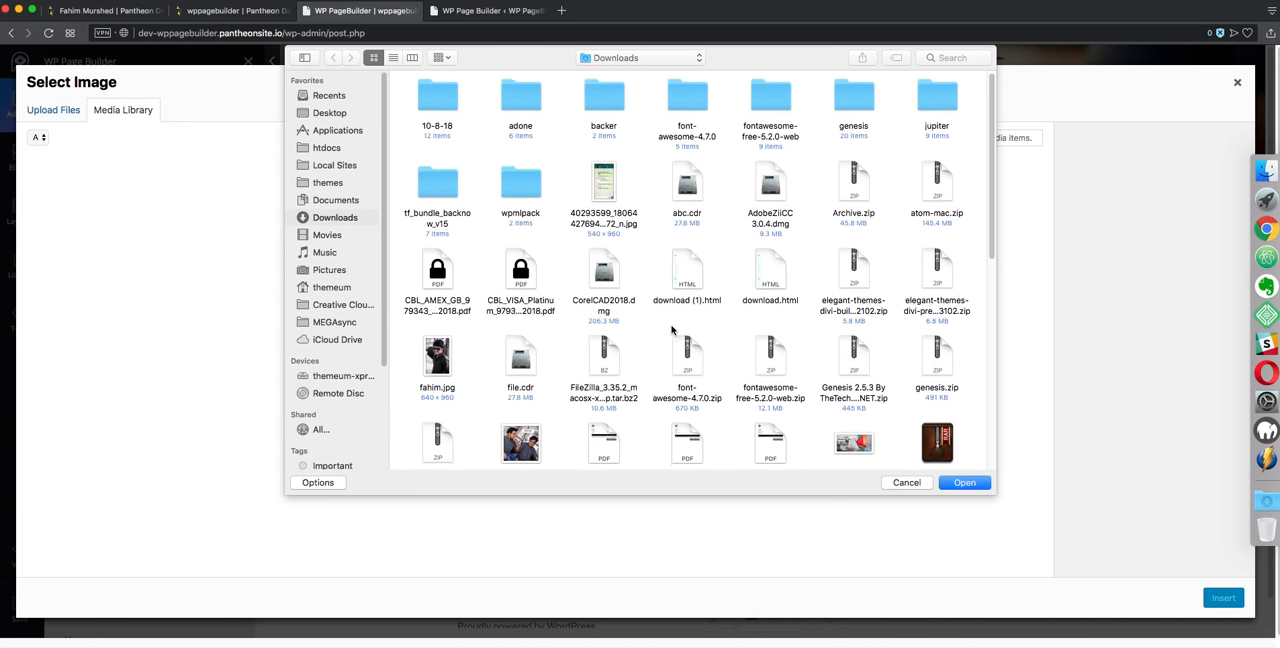
scroll(672, 329, down, 8)
click(849, 112)
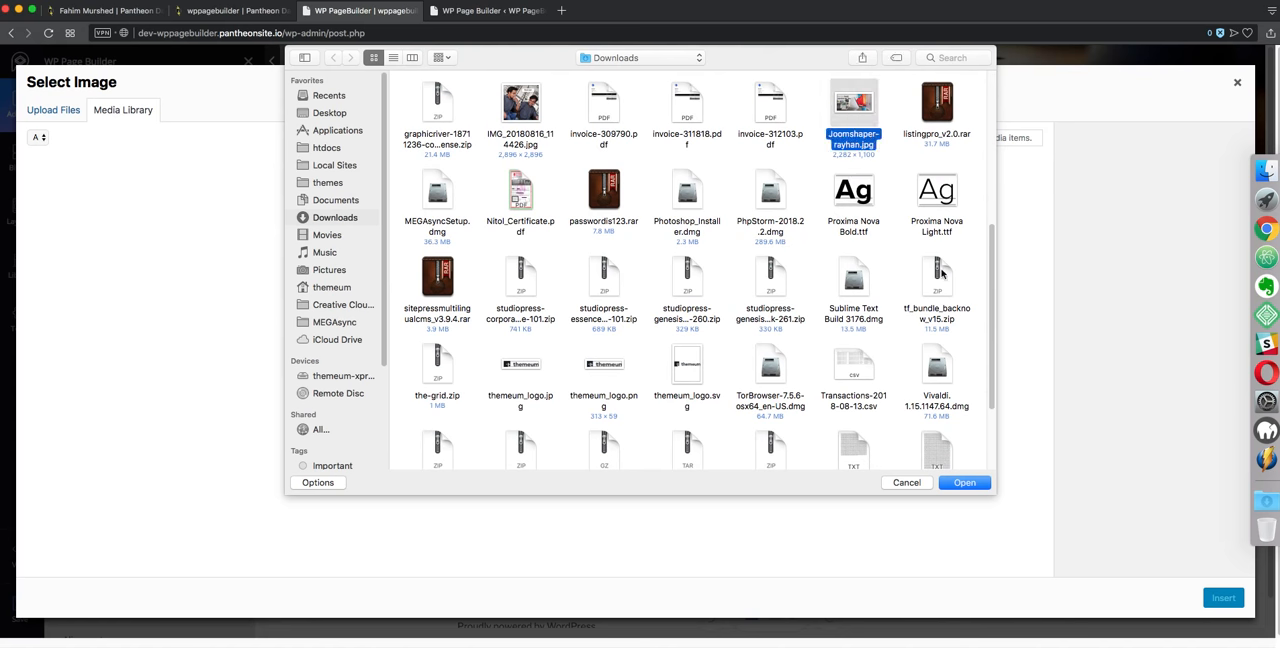
click(978, 486)
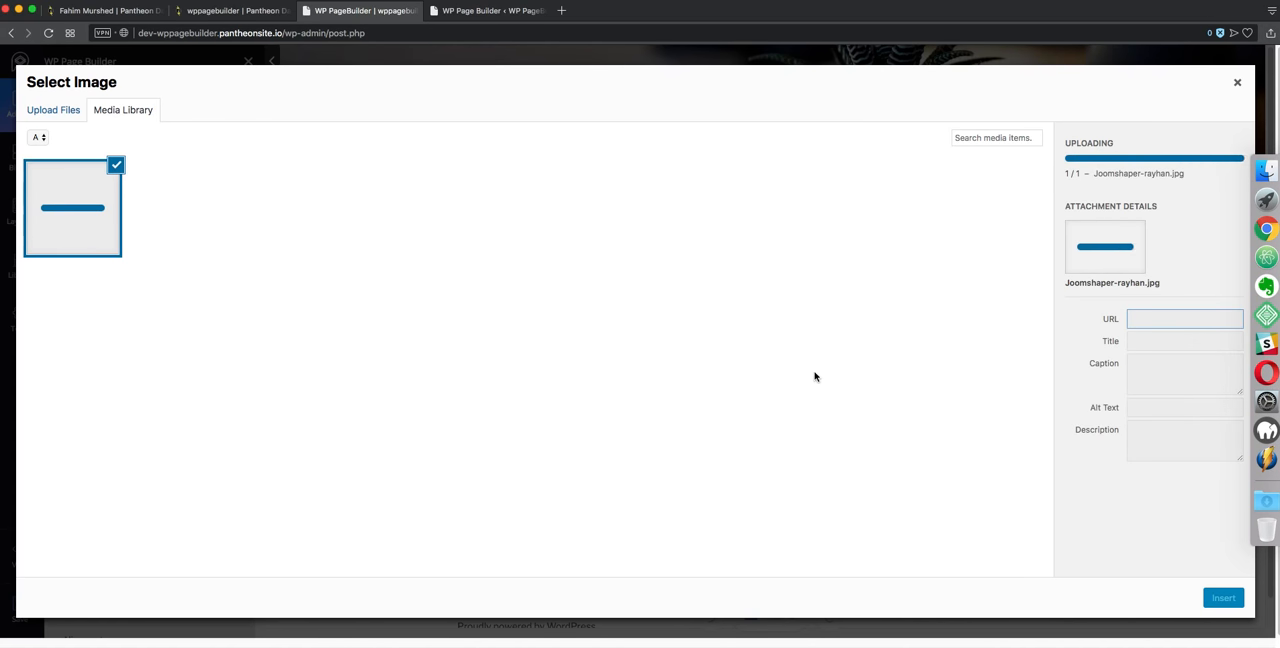
click(1222, 598)
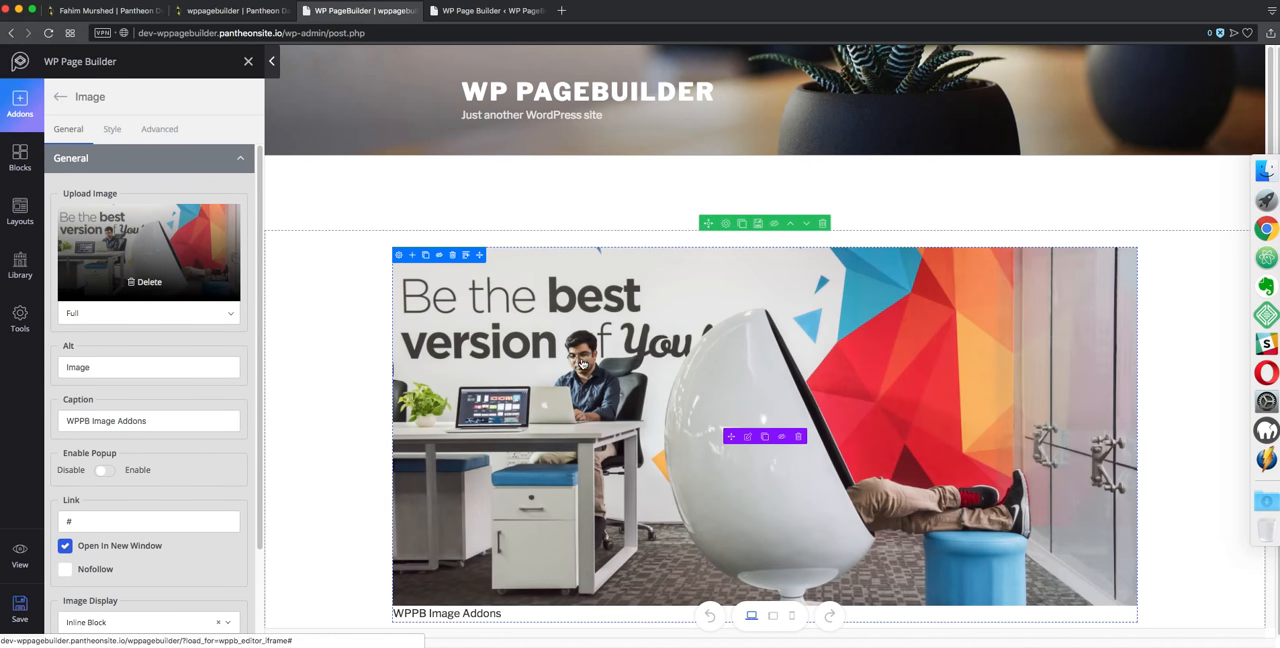
Set the row's screen option to Container Stretch Without Gutter
click(400, 256)
click(726, 223)
click(78, 219)
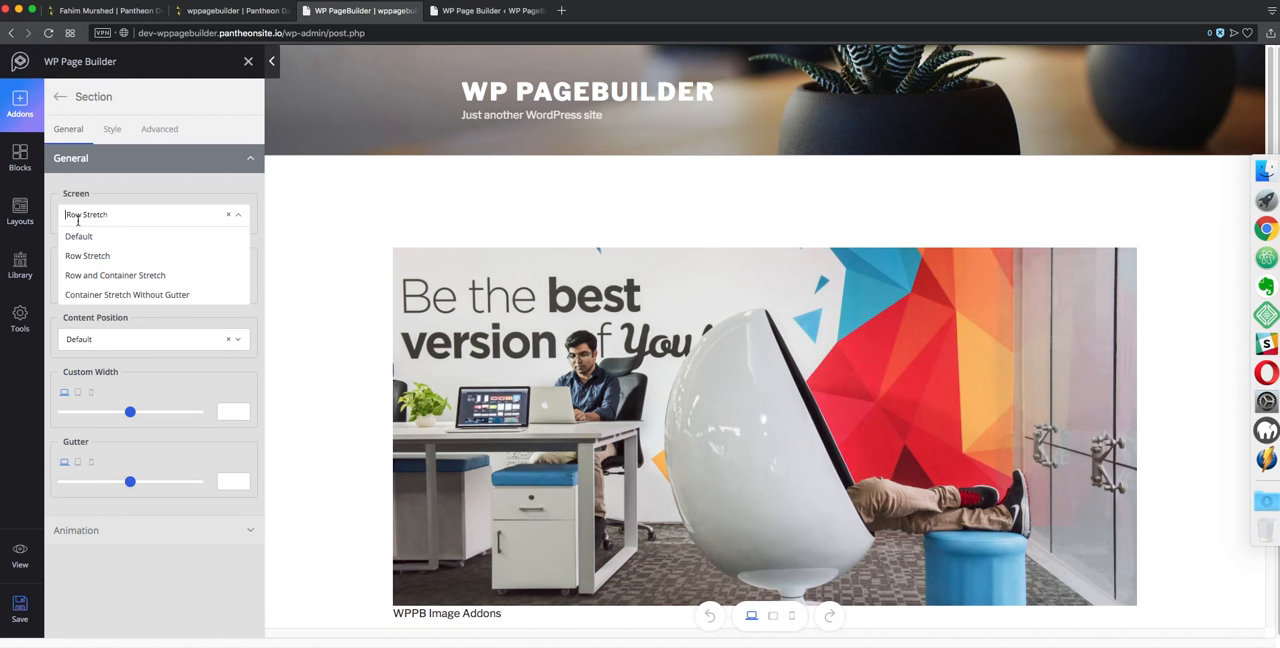
click(113, 294)
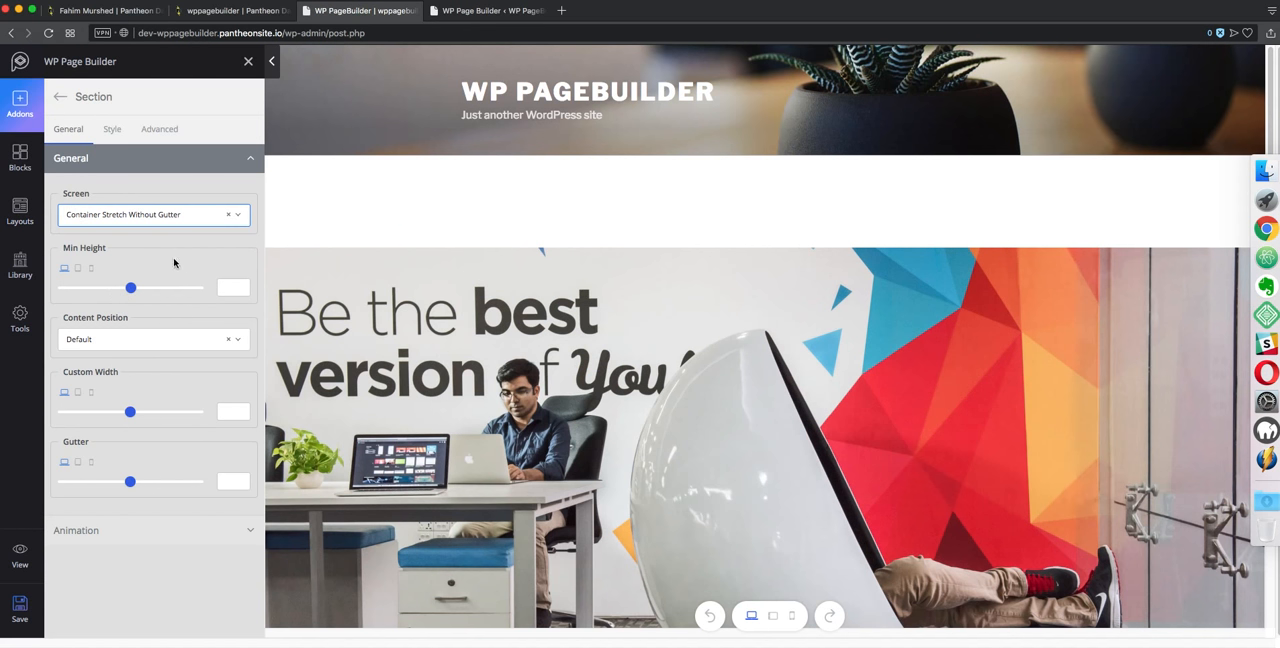
Save the page and preview it on the live site, scrolling through the full-width image
click(20, 606)
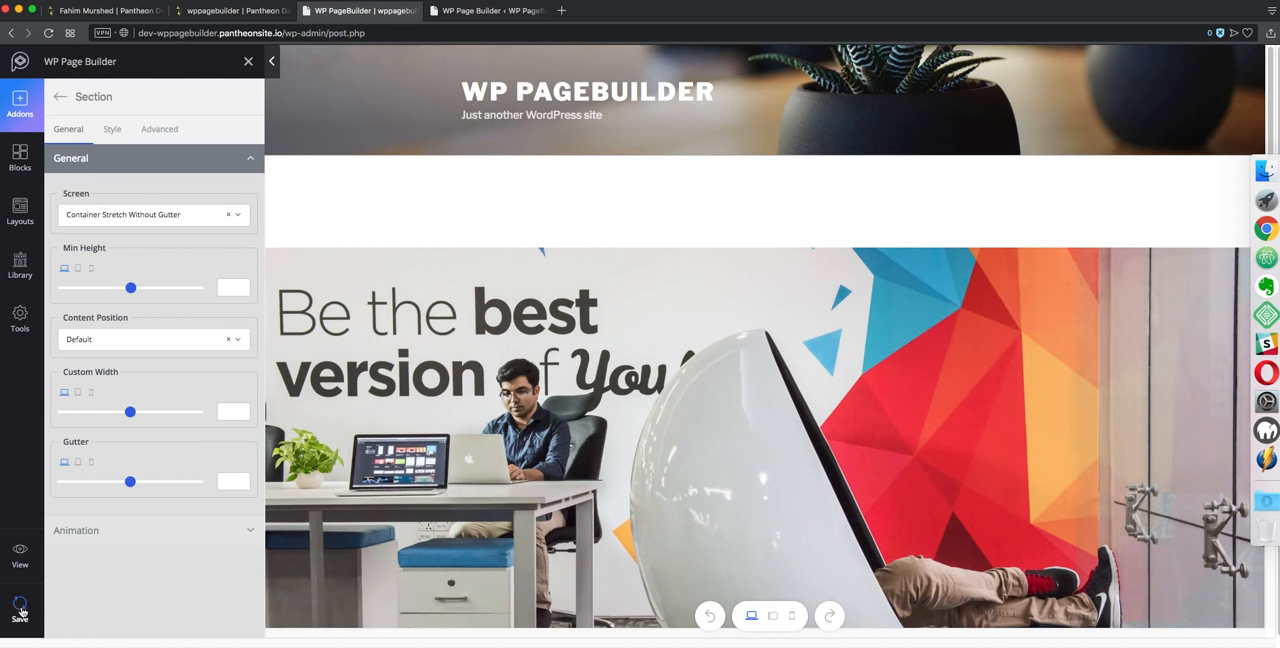
click(20, 552)
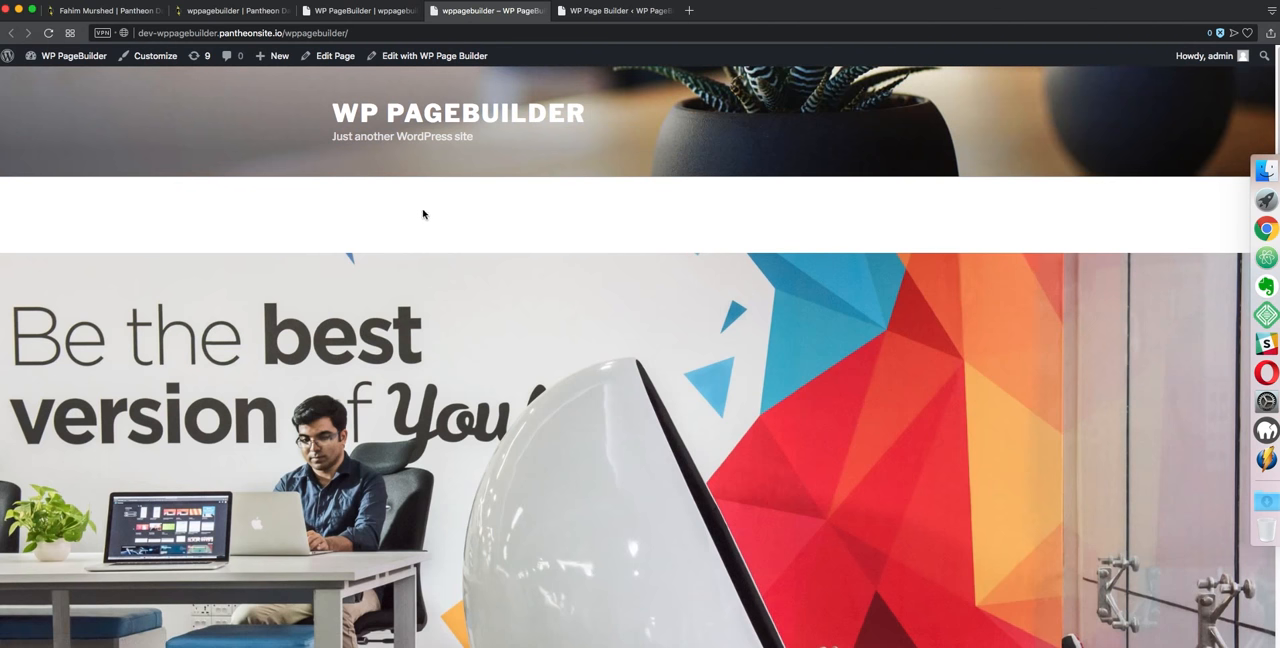
scroll(425, 215, down, 3)
scroll(425, 215, down, 3)
scroll(425, 215, up, 6)
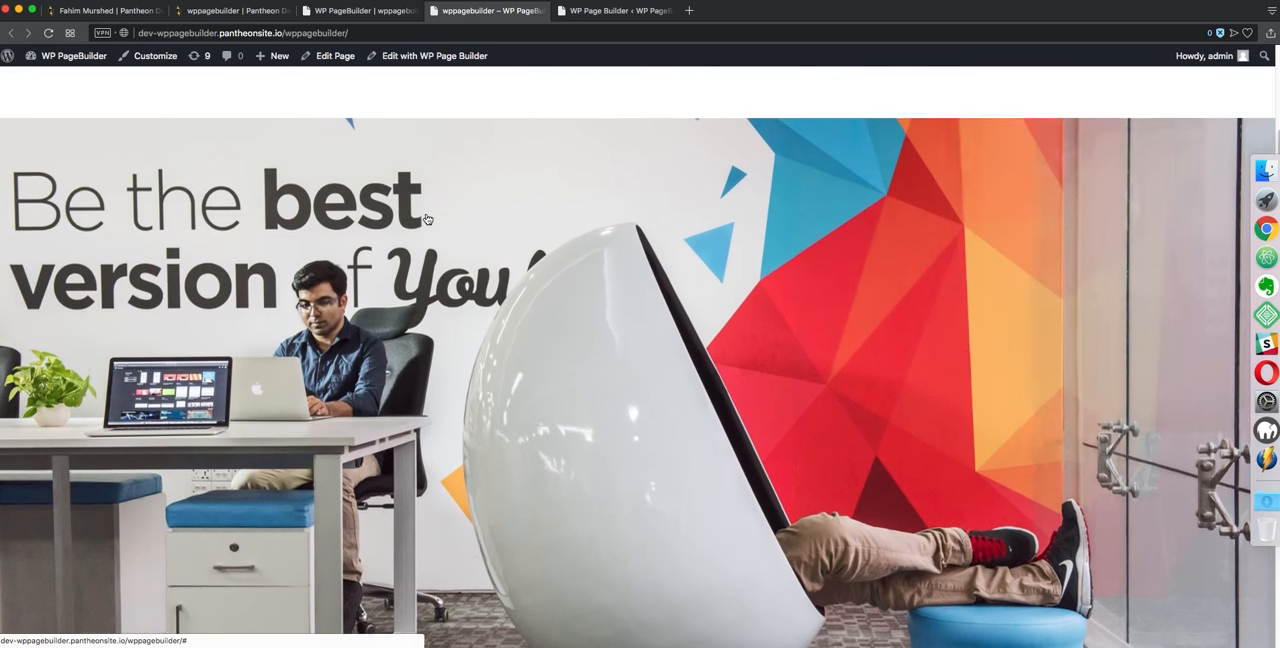
scroll(477, 286, down, 5)
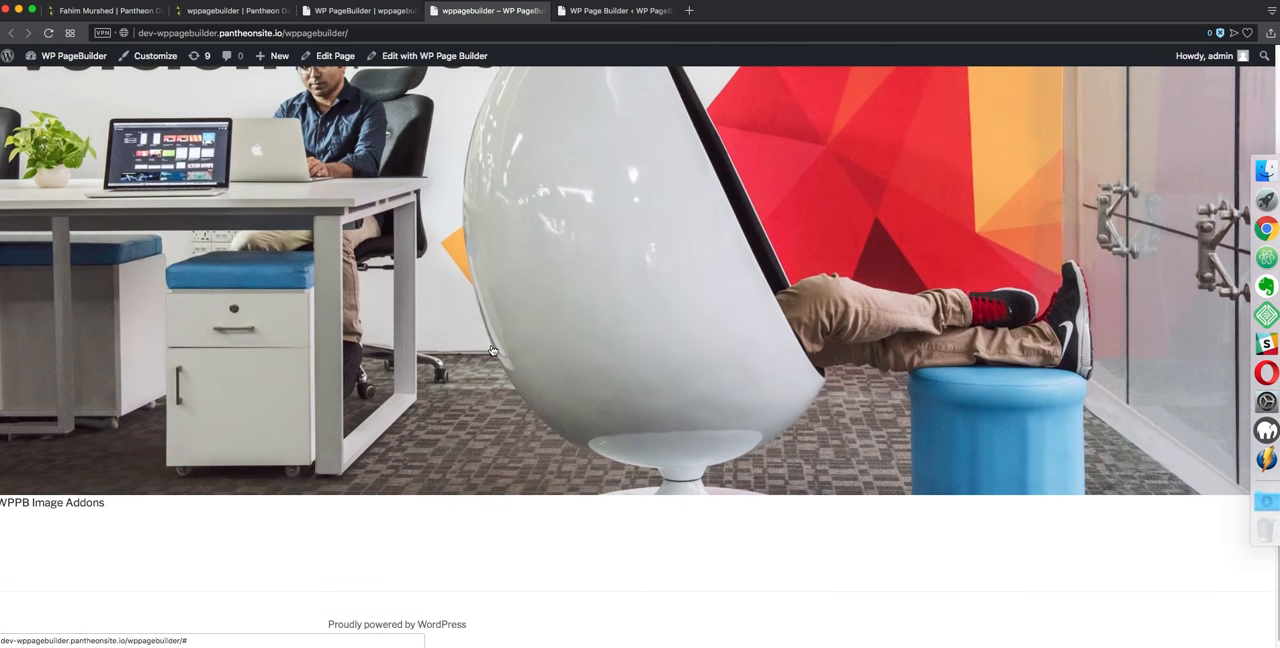
scroll(492, 350, up, 6)
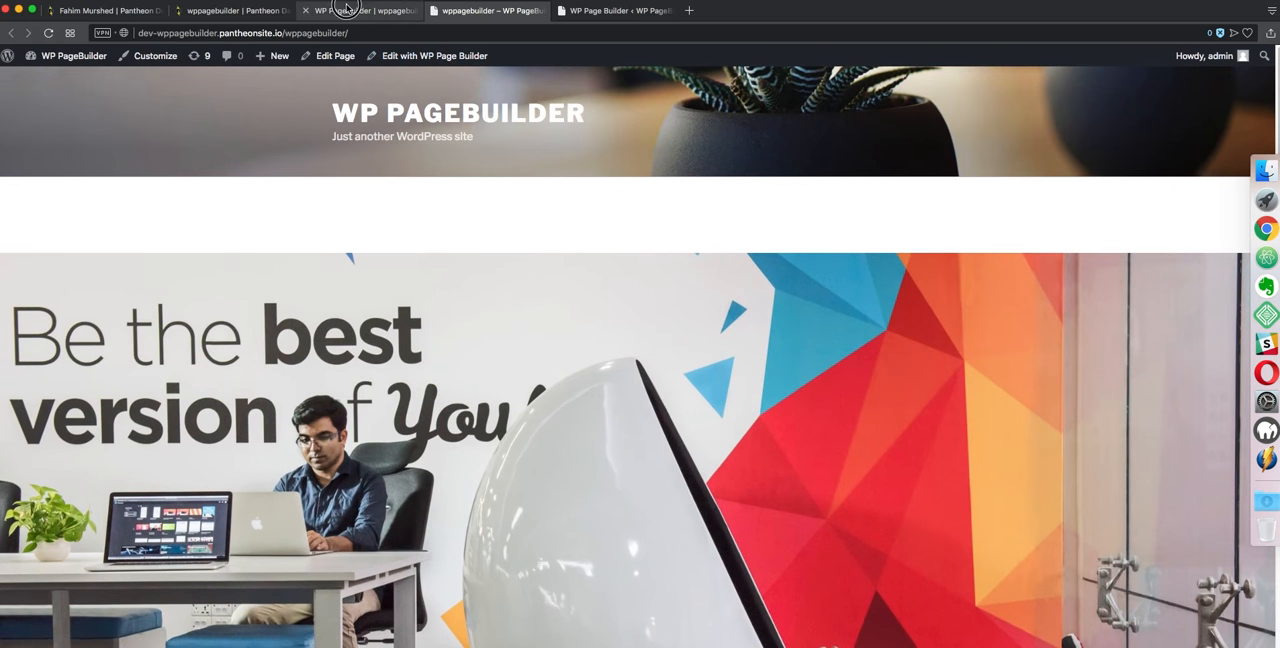
Return to the builder and change the image caption to WP PAGE BUILDER
click(360, 10)
scroll(432, 366, down, 5)
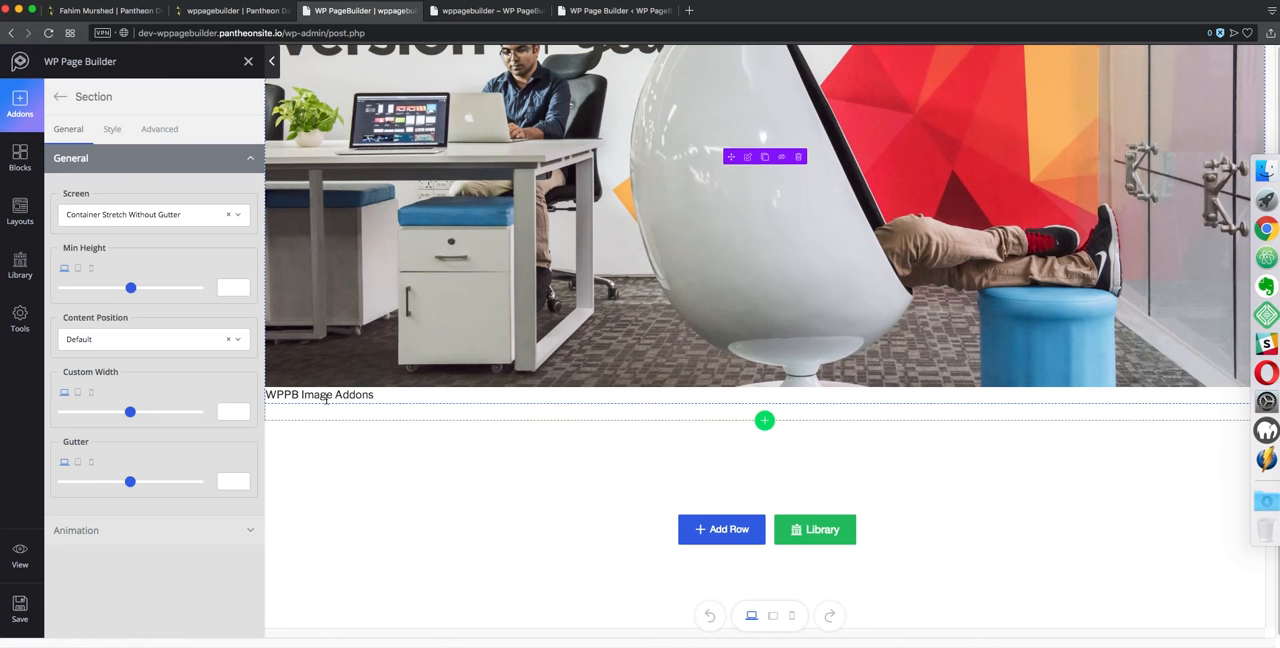
click(325, 395)
triple_click(120, 420)
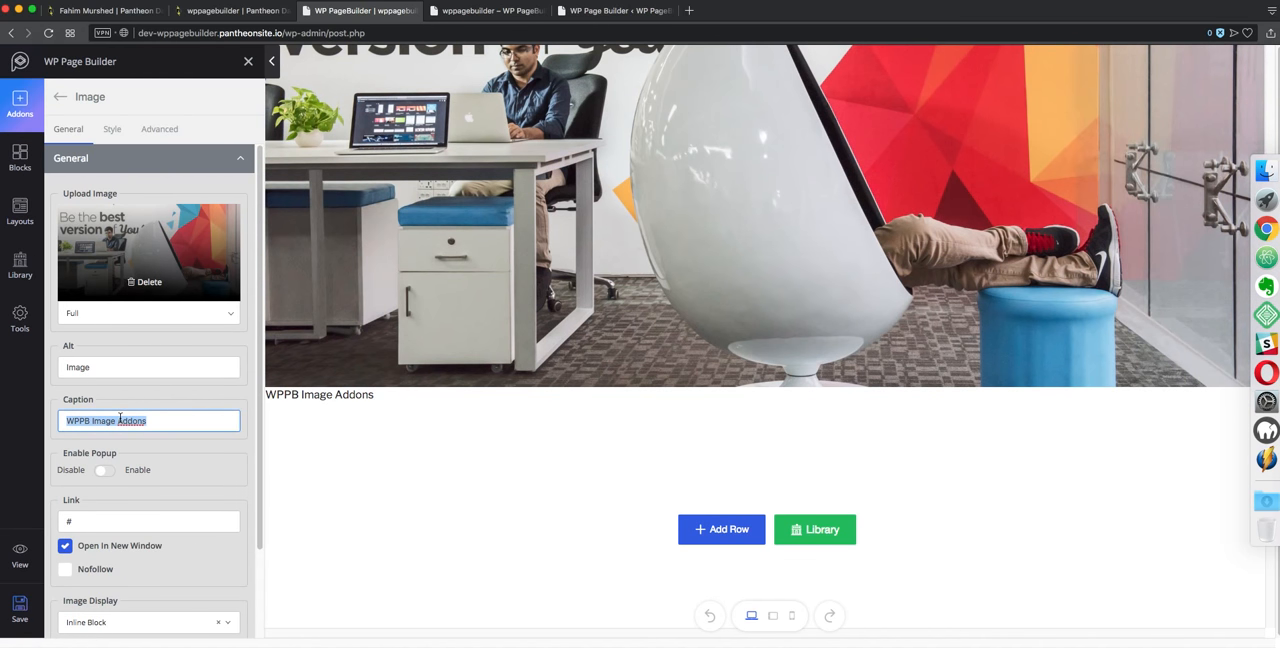
key(BackSpace)
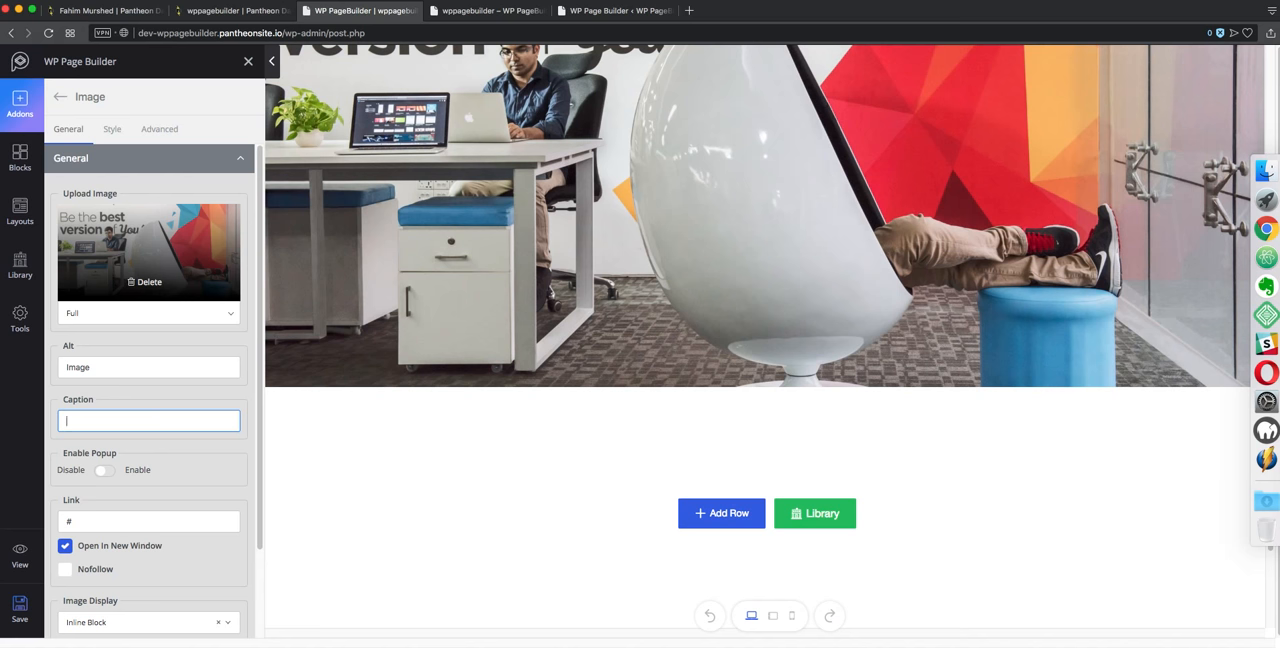
text(WP PAGE BUILDER)
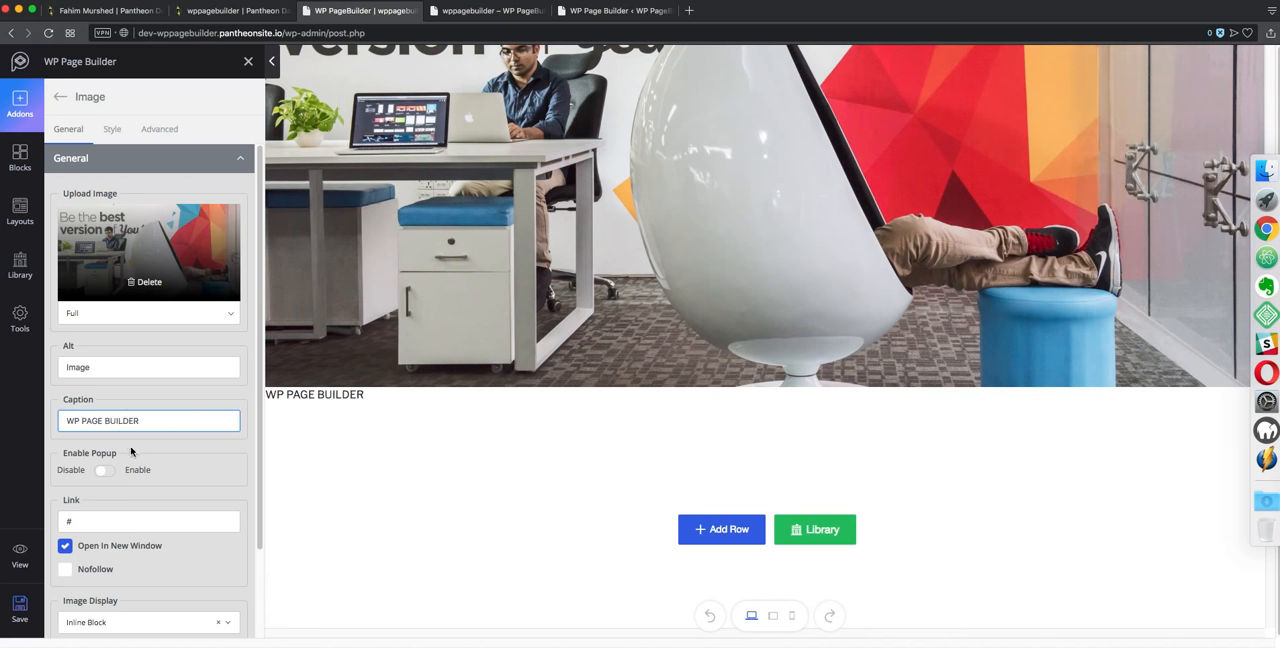
Enable the image popup and set the image alignment to center
click(106, 471)
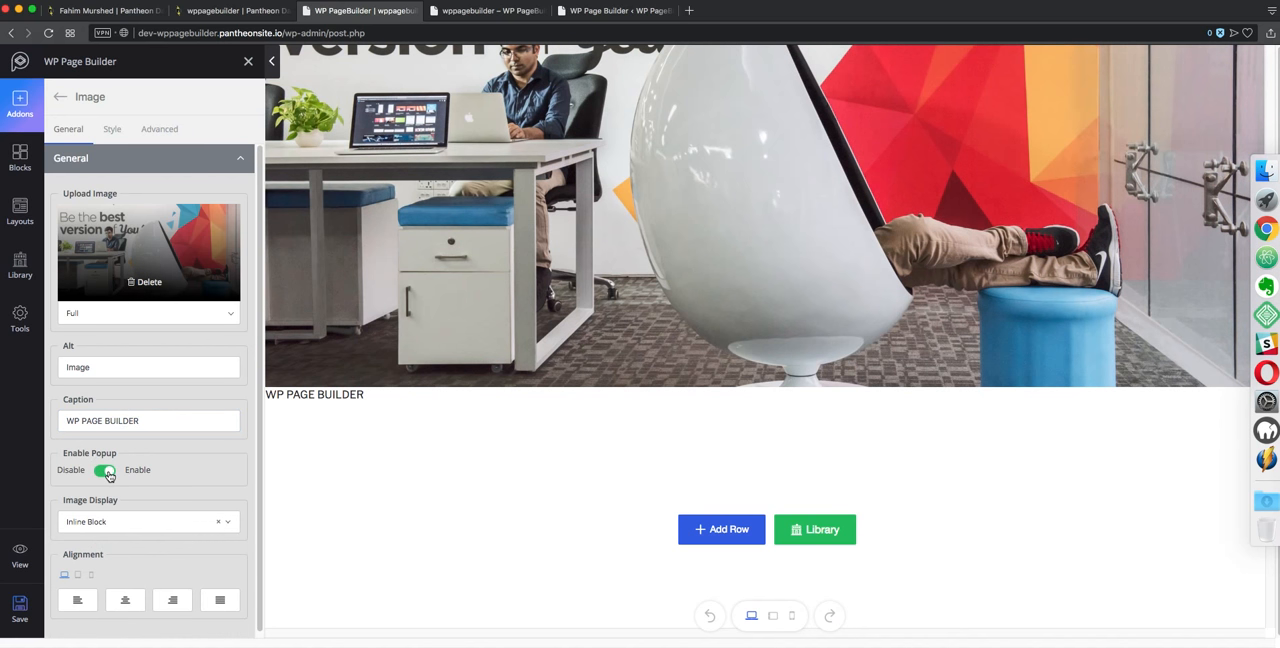
click(130, 597)
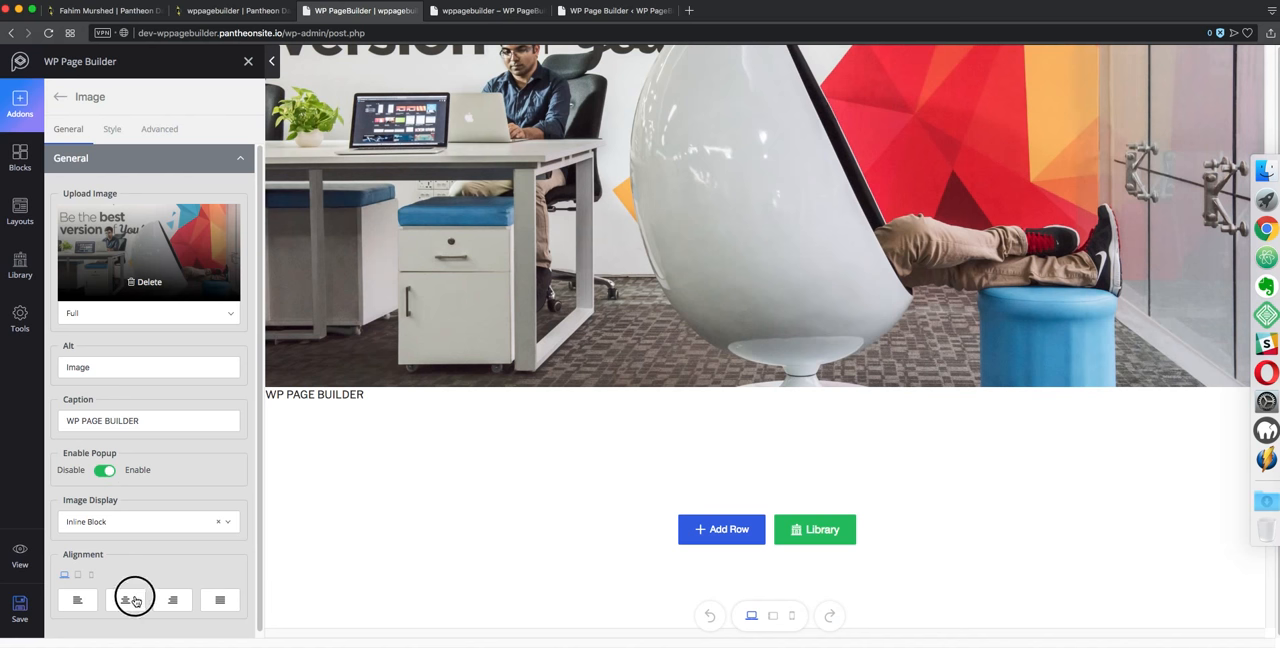
Set the image display option to Block
click(137, 522)
click(118, 563)
click(121, 527)
click(111, 549)
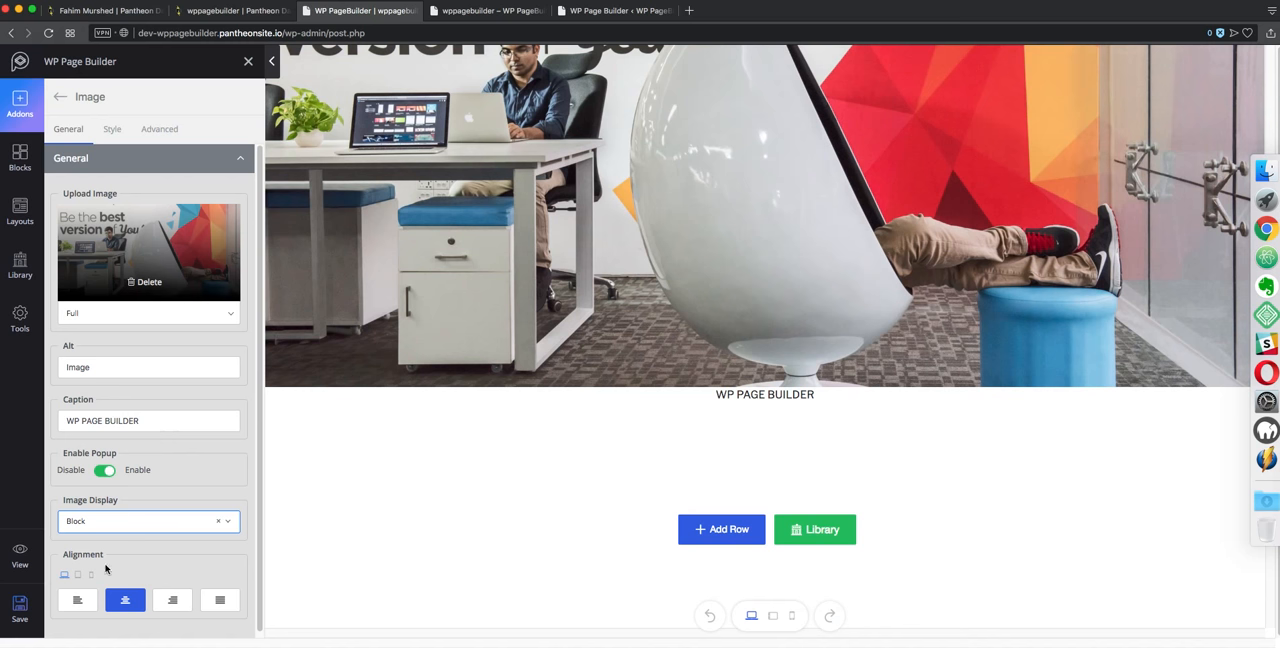
Save the page and open its live preview
click(19, 606)
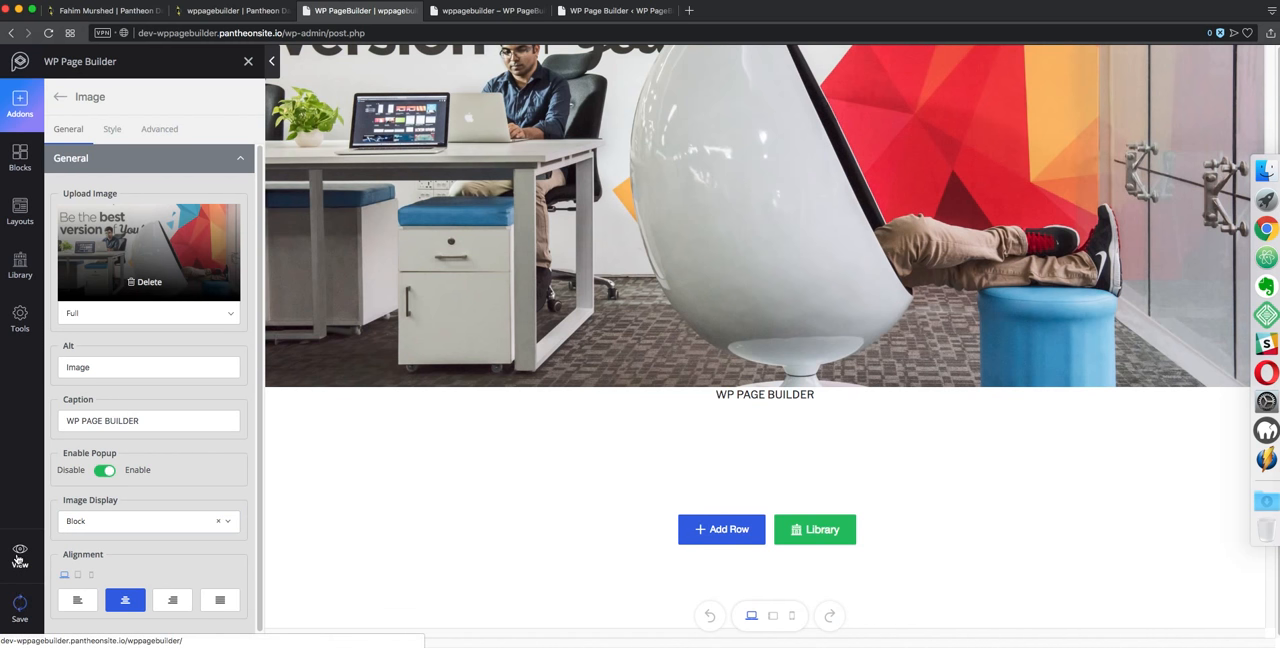
click(19, 556)
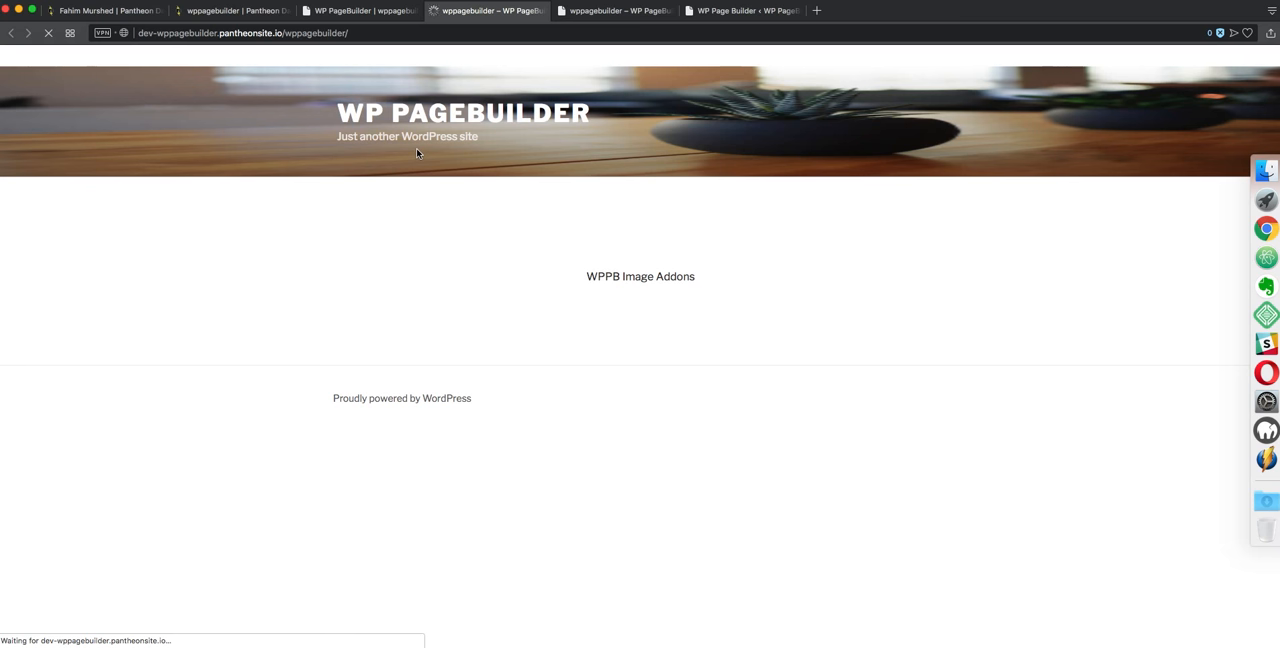
scroll(463, 302, down, 2)
click(463, 302)
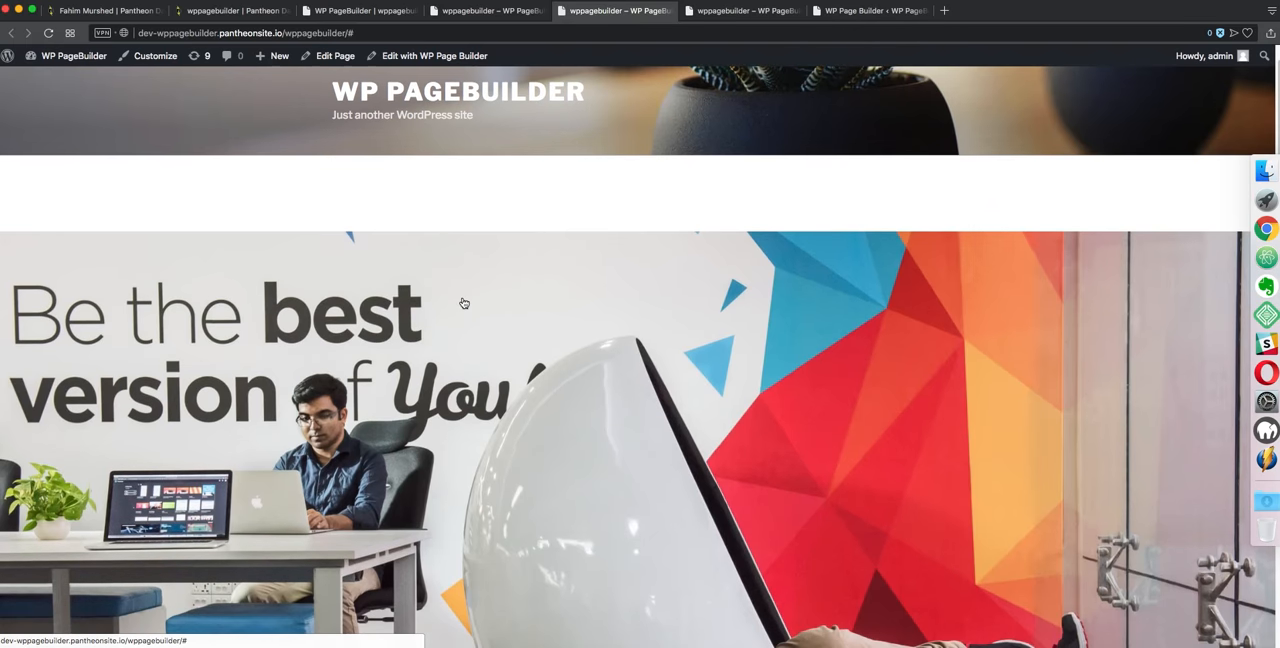
Close the preview tabs and return to the builder tab
key(super+w)
key(super+w)
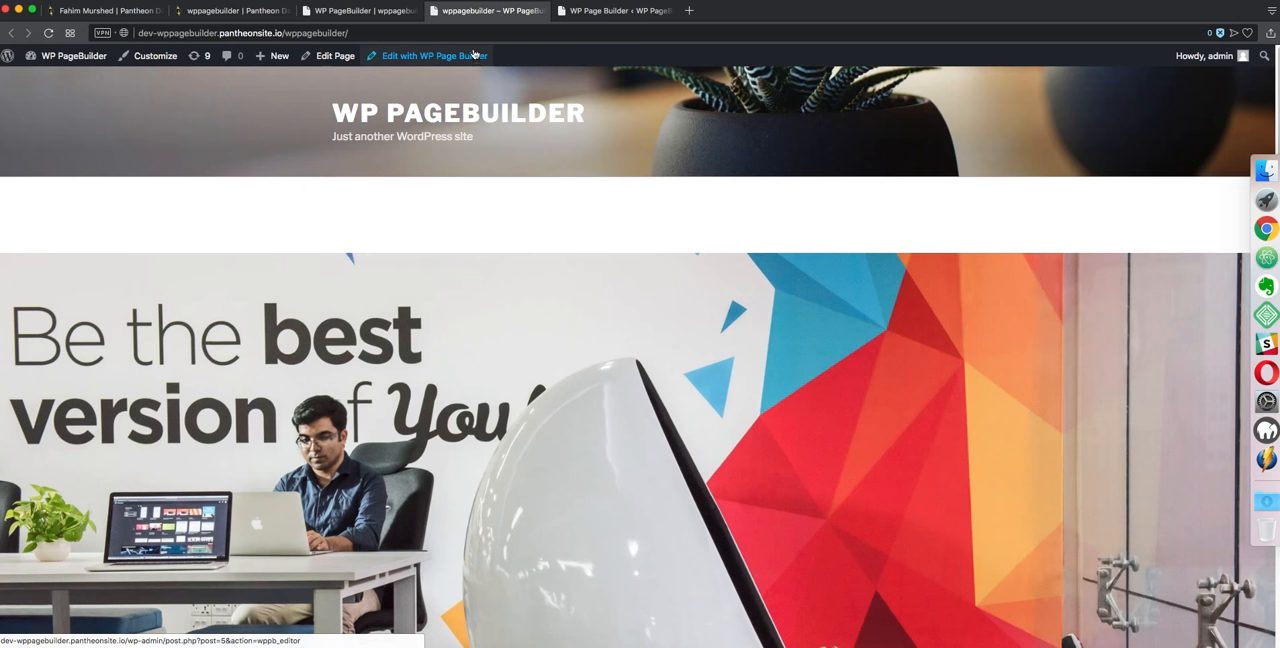
click(433, 10)
click(433, 10)
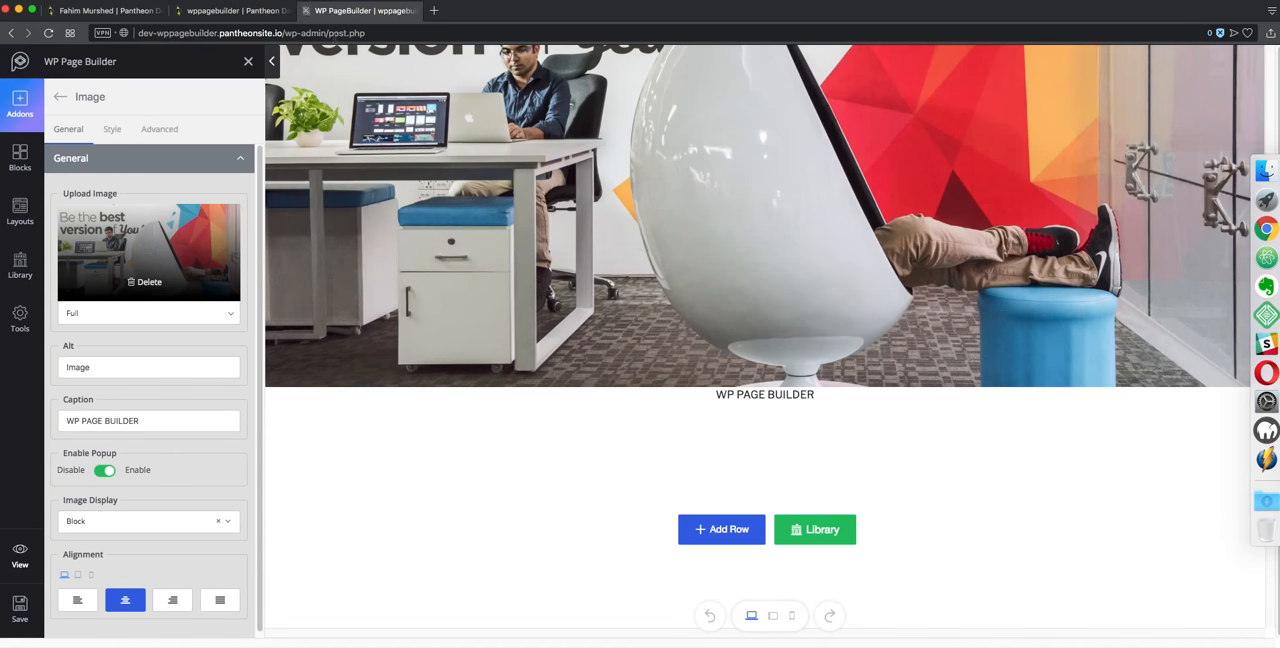
Clear the entire page content again and confirm the clearing
scroll(155, 440, down, 1)
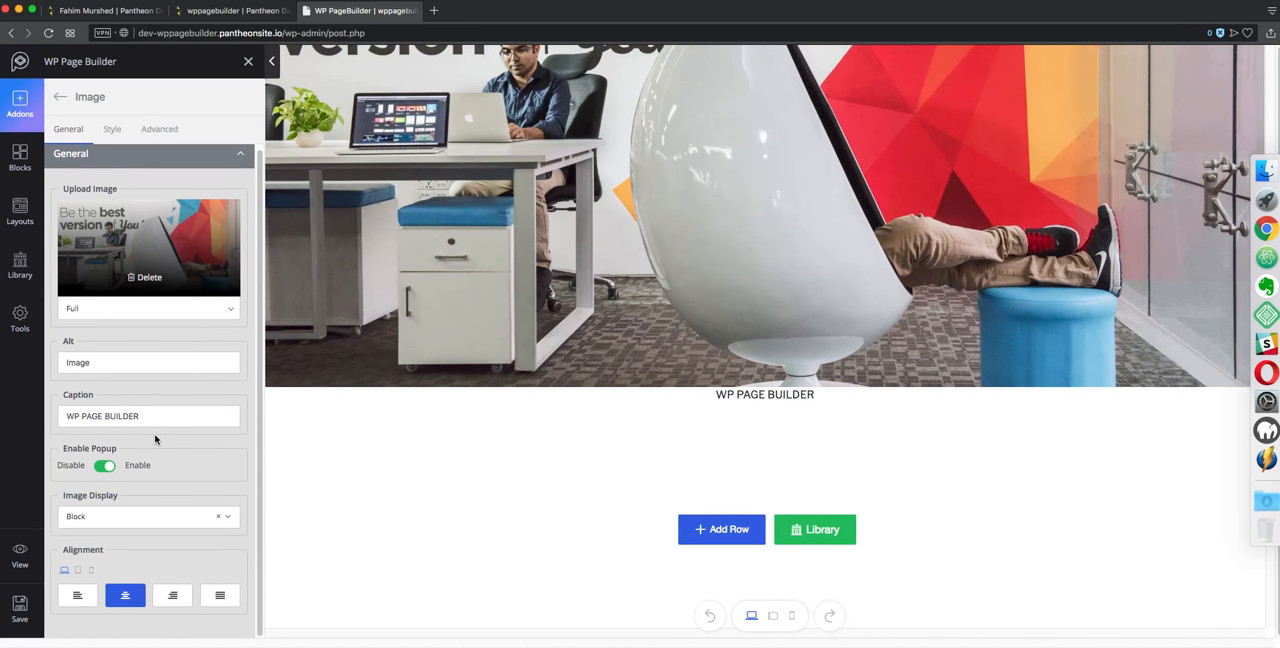
click(21, 110)
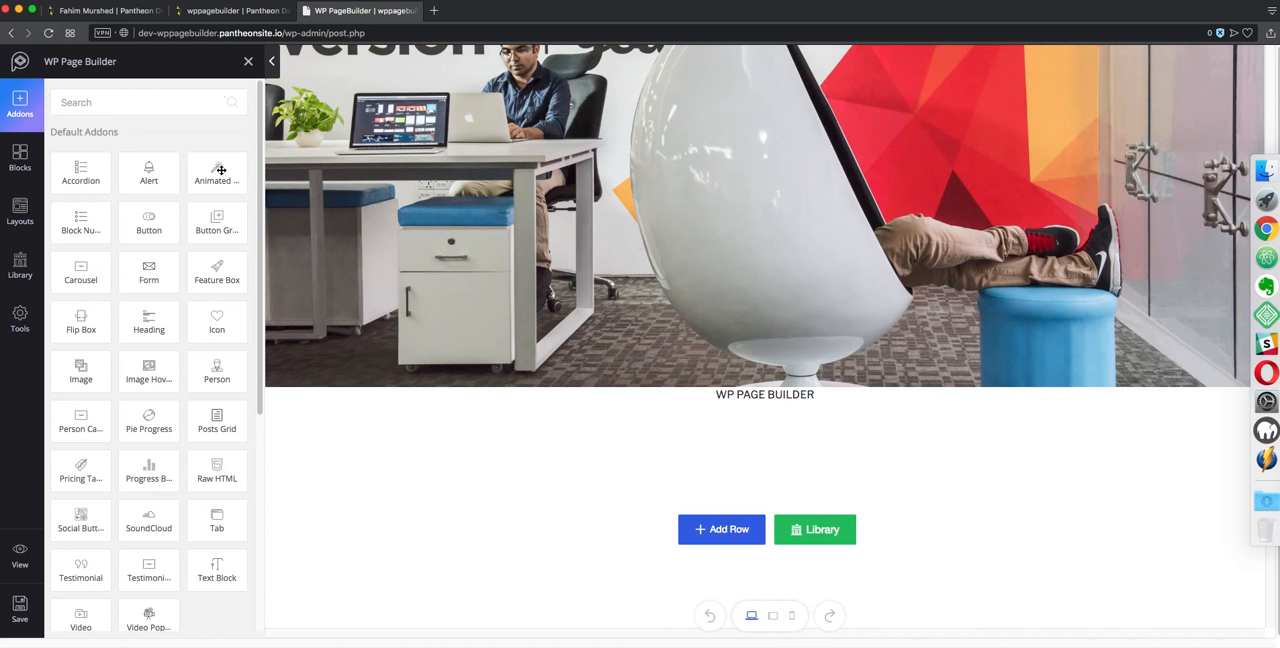
click(18, 318)
click(85, 365)
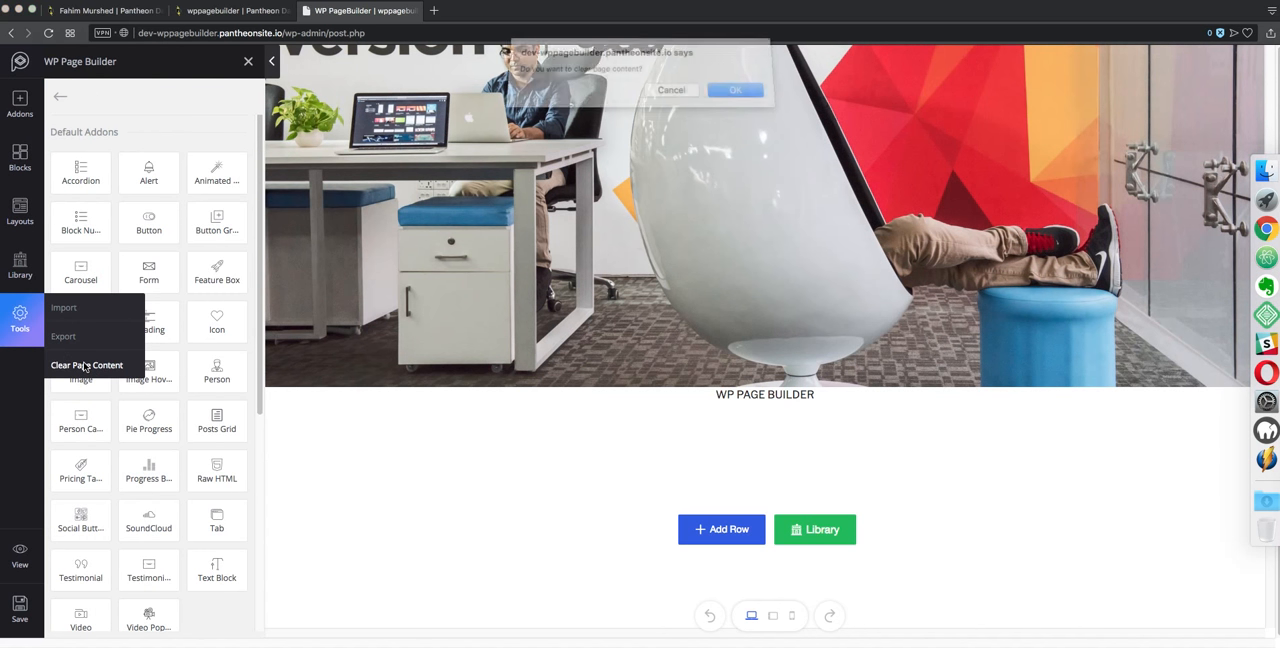
click(735, 97)
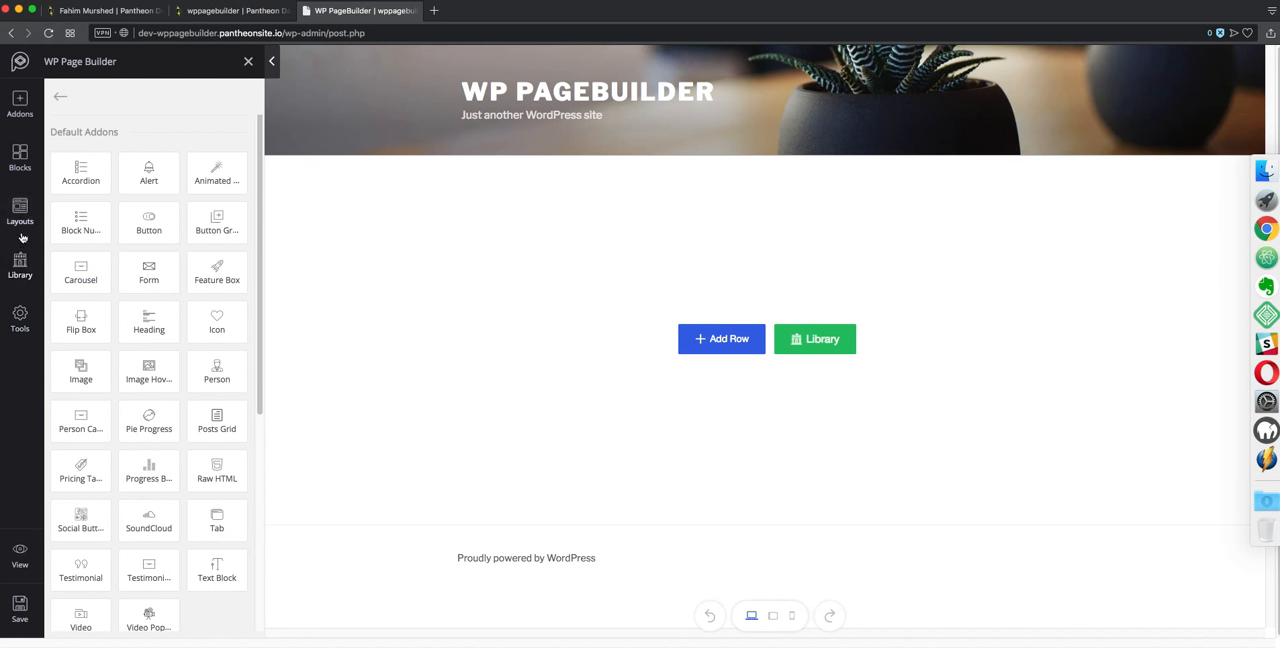
Import the Home page from the Saloon layout bundle in the layouts library
click(22, 265)
click(23, 210)
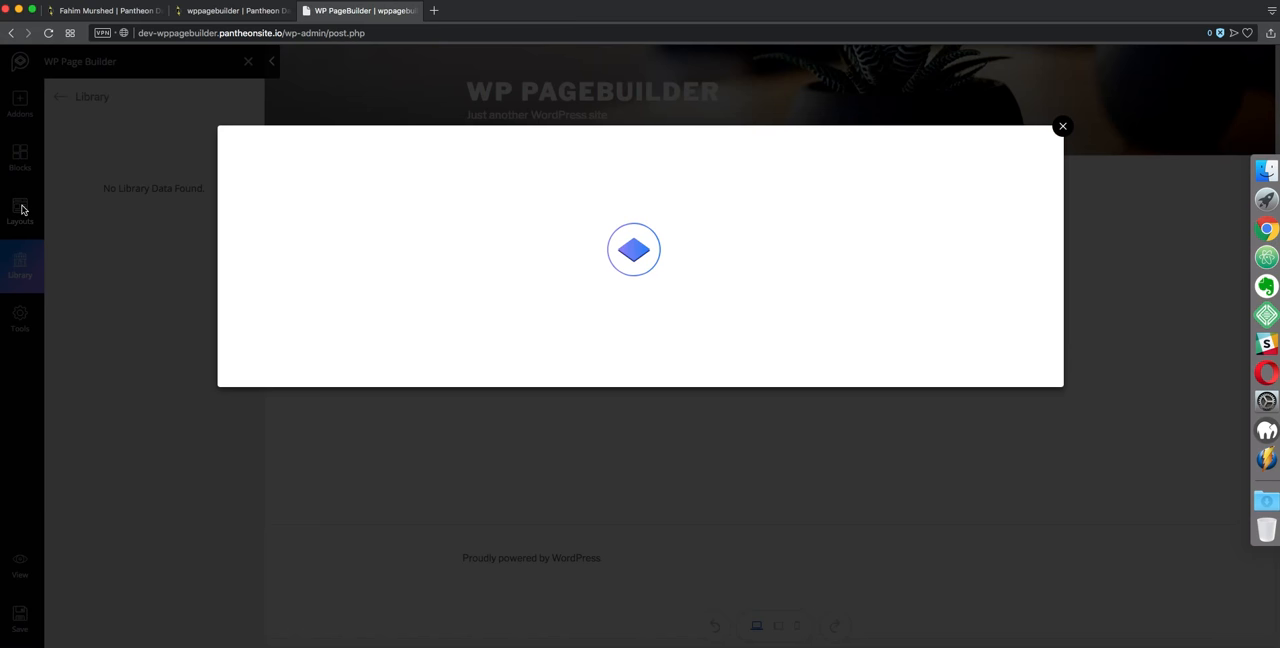
scroll(779, 246, down, 5)
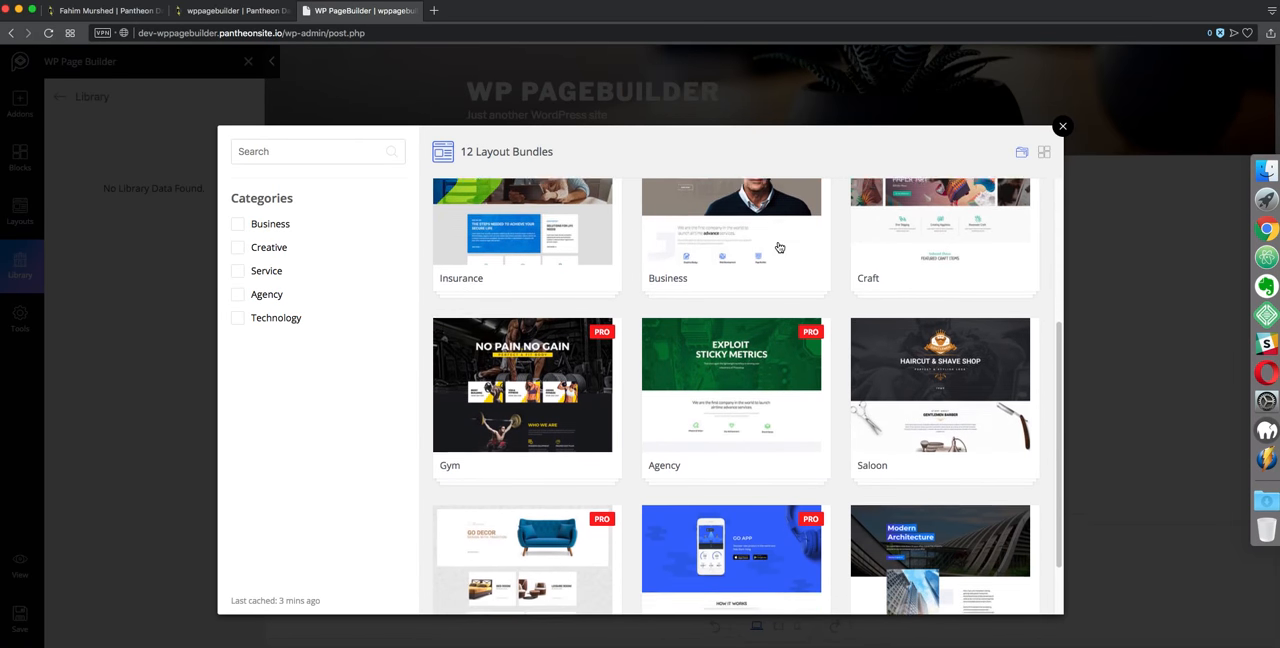
scroll(779, 246, down, 2)
click(900, 270)
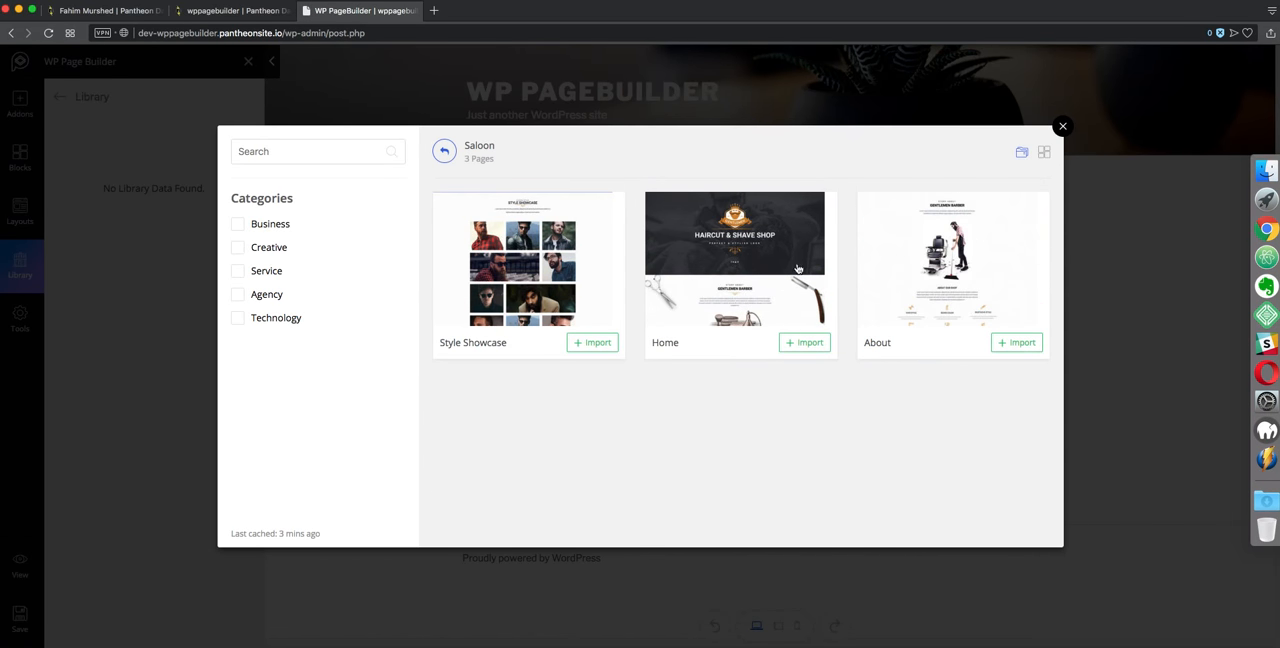
click(795, 346)
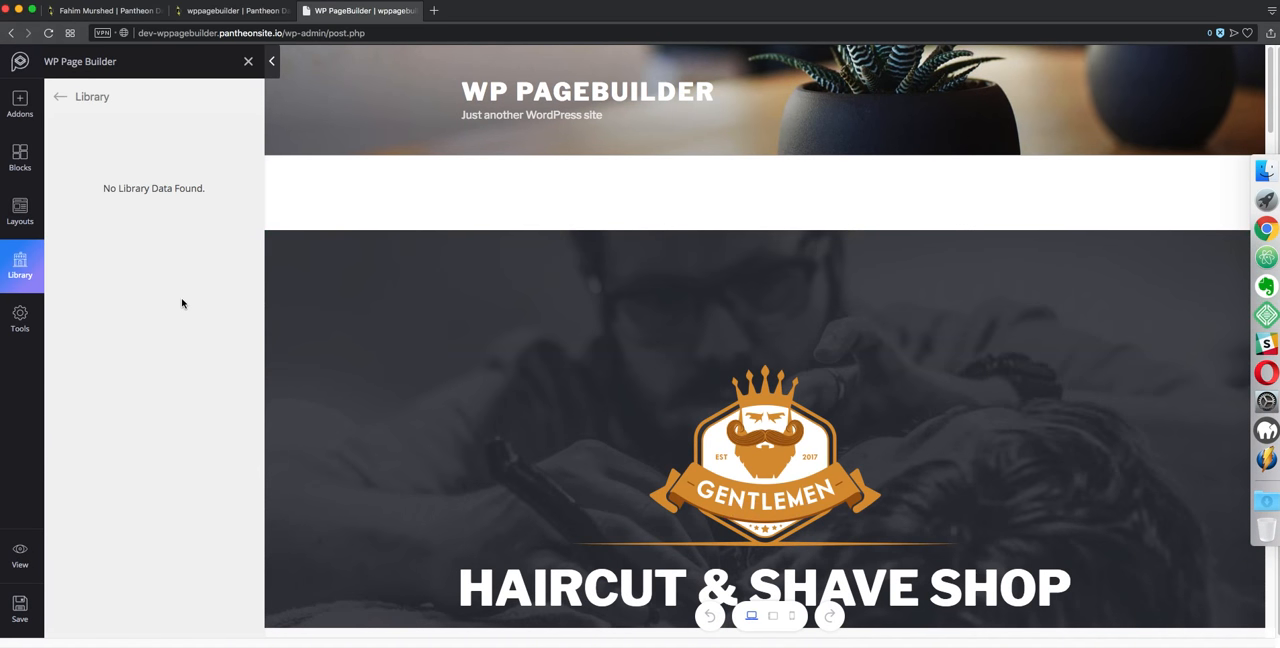
Save the page and open its live preview
click(64, 96)
click(15, 610)
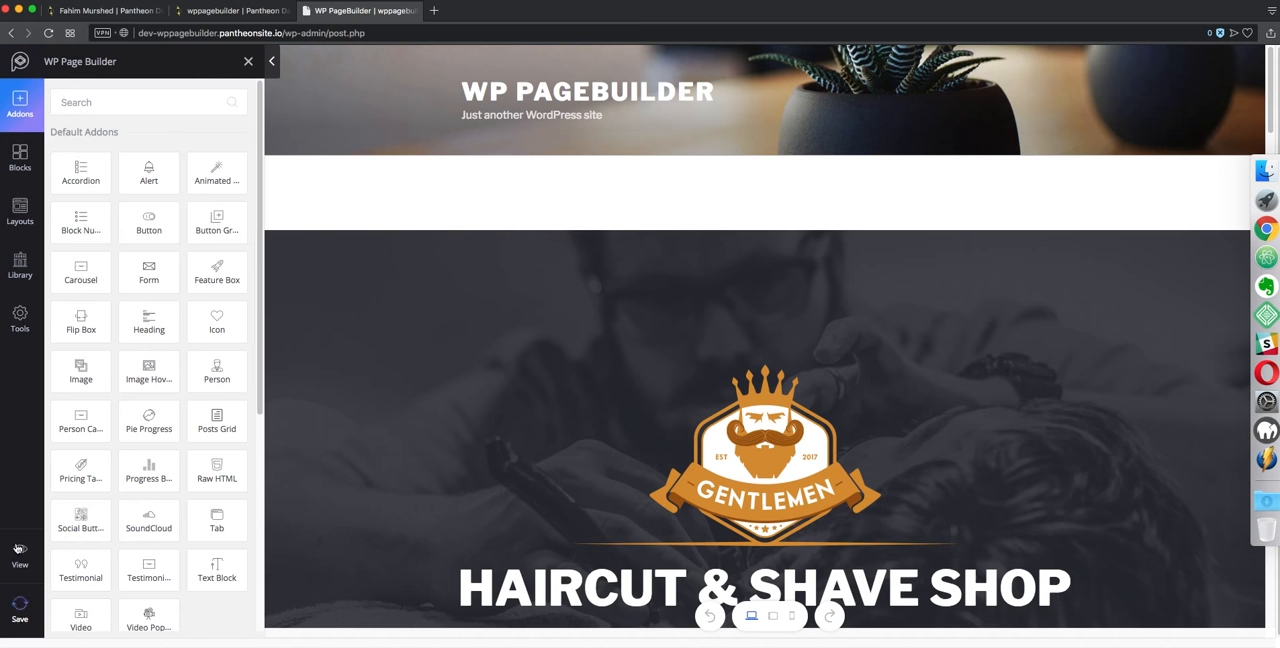
click(20, 555)
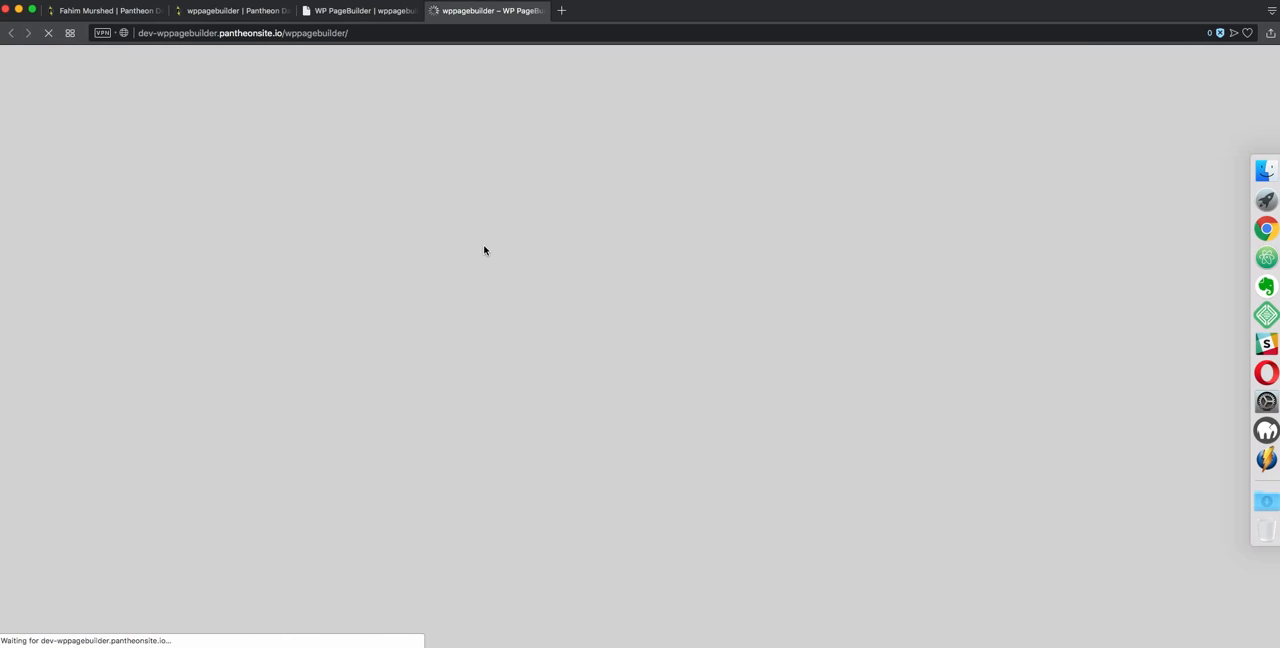
Reload the live preview, scroll through the imported Saloon home page, and close the preview tab
key(super+r)
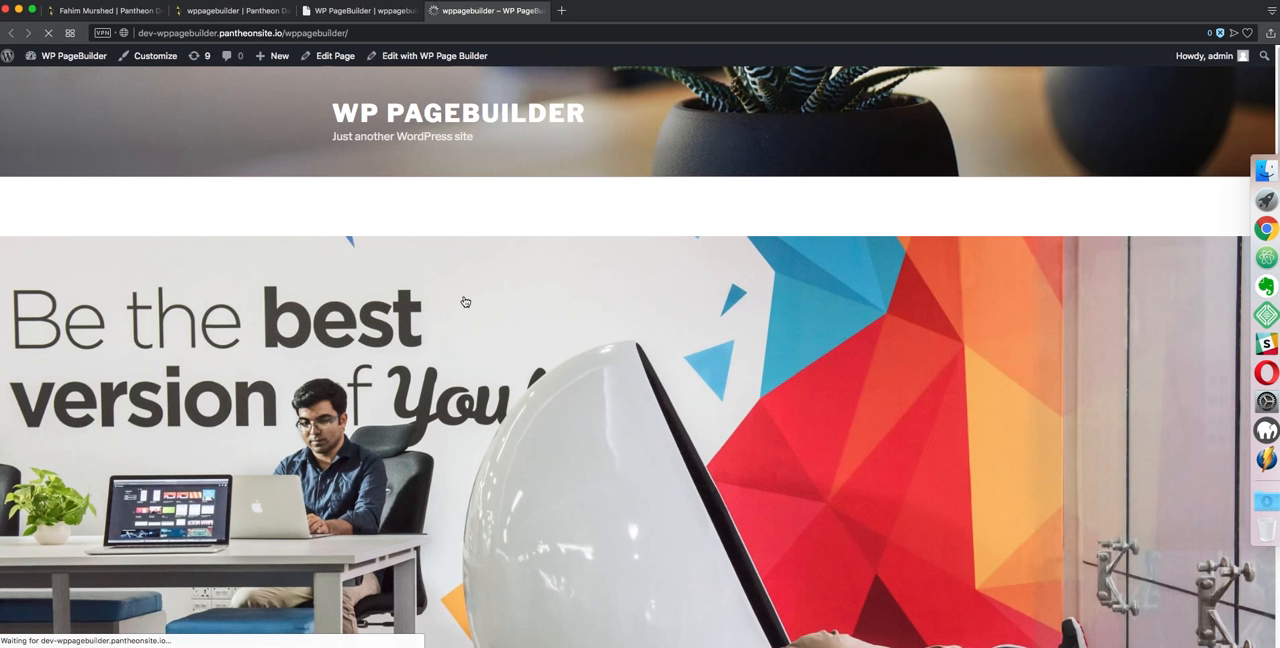
scroll(465, 301, down, 3)
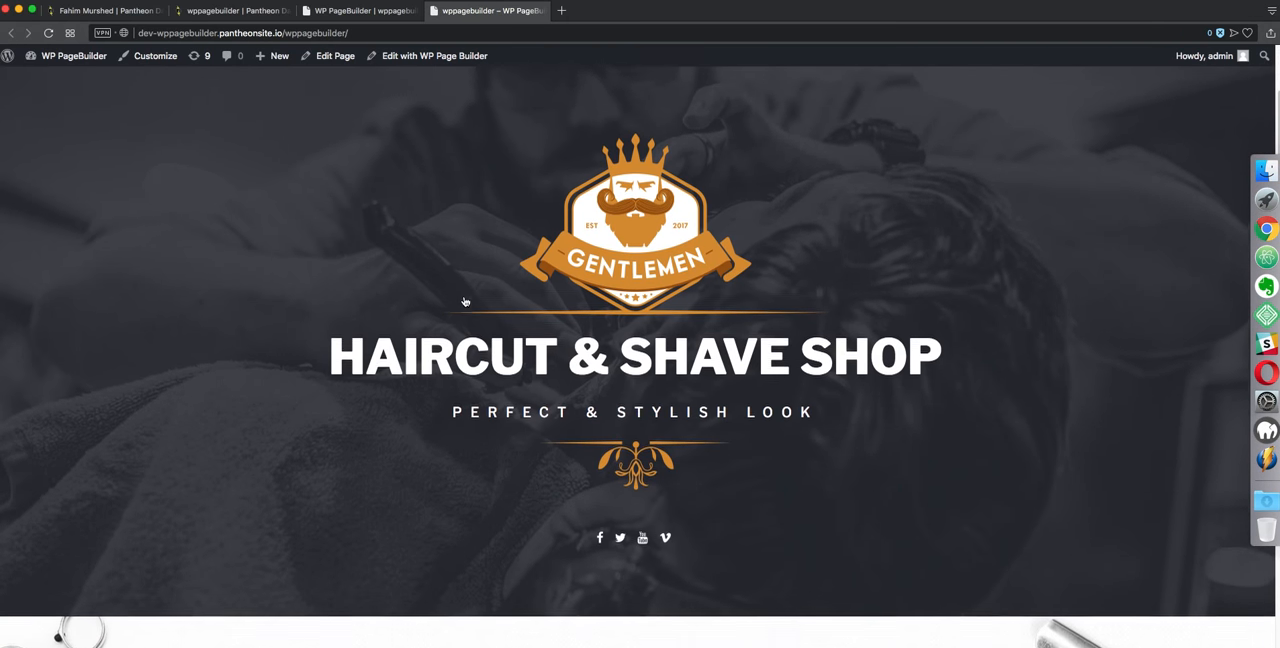
scroll(465, 301, down, 10)
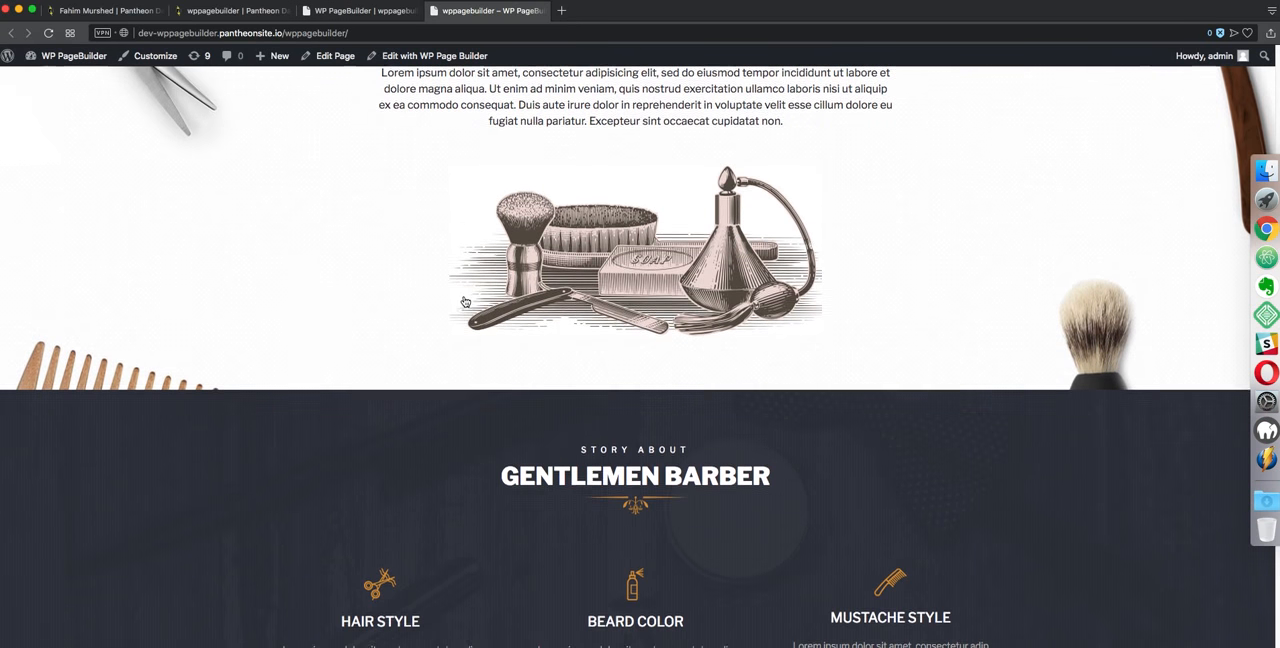
scroll(465, 301, down, 10)
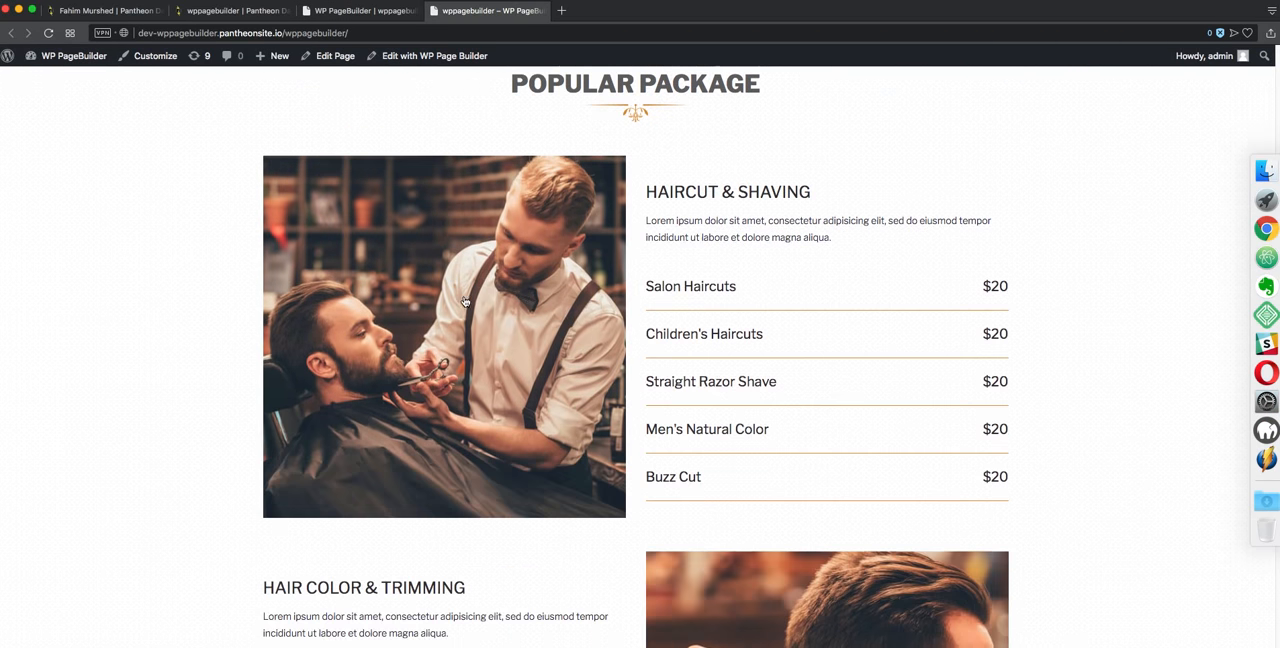
scroll(465, 301, down, 10)
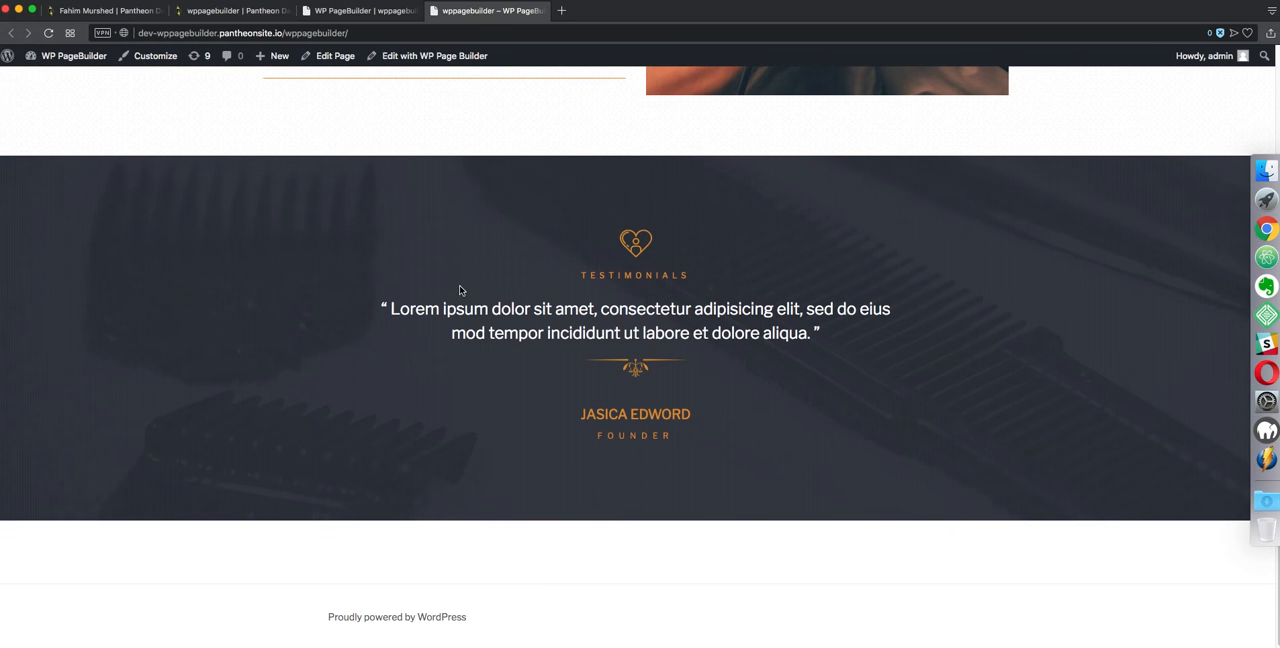
key(super+w)
Clear the entire page content from the builder tools and confirm the clearing
click(20, 318)
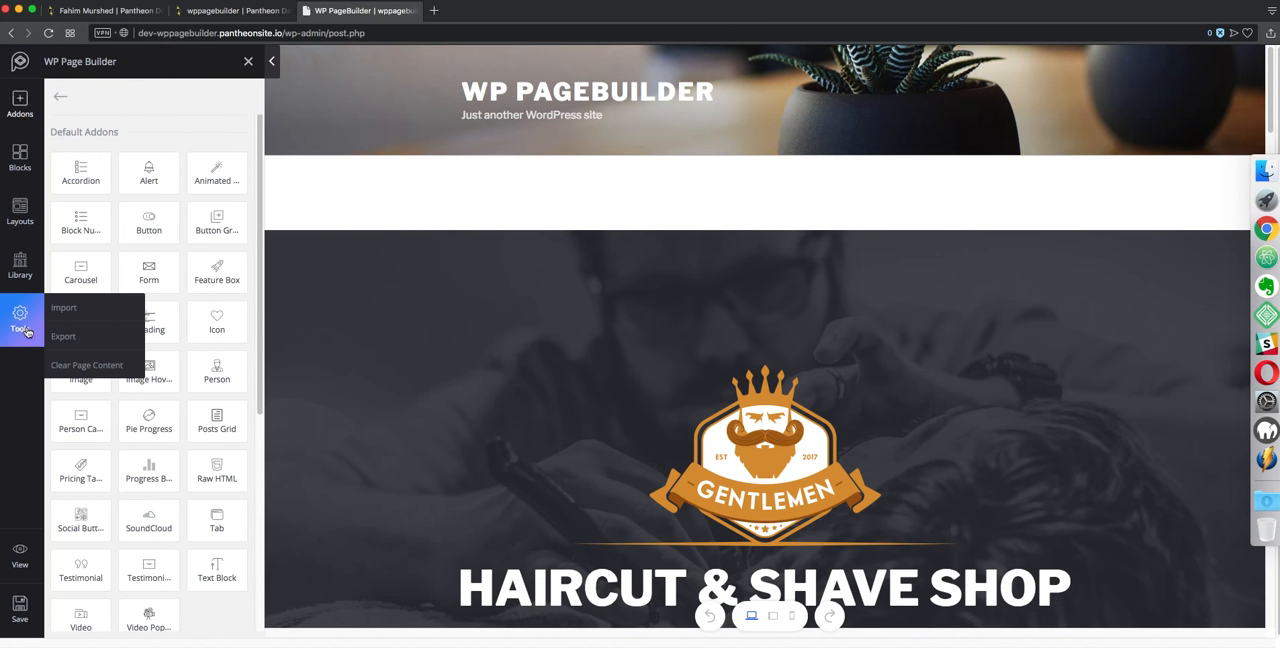
click(61, 367)
click(738, 98)
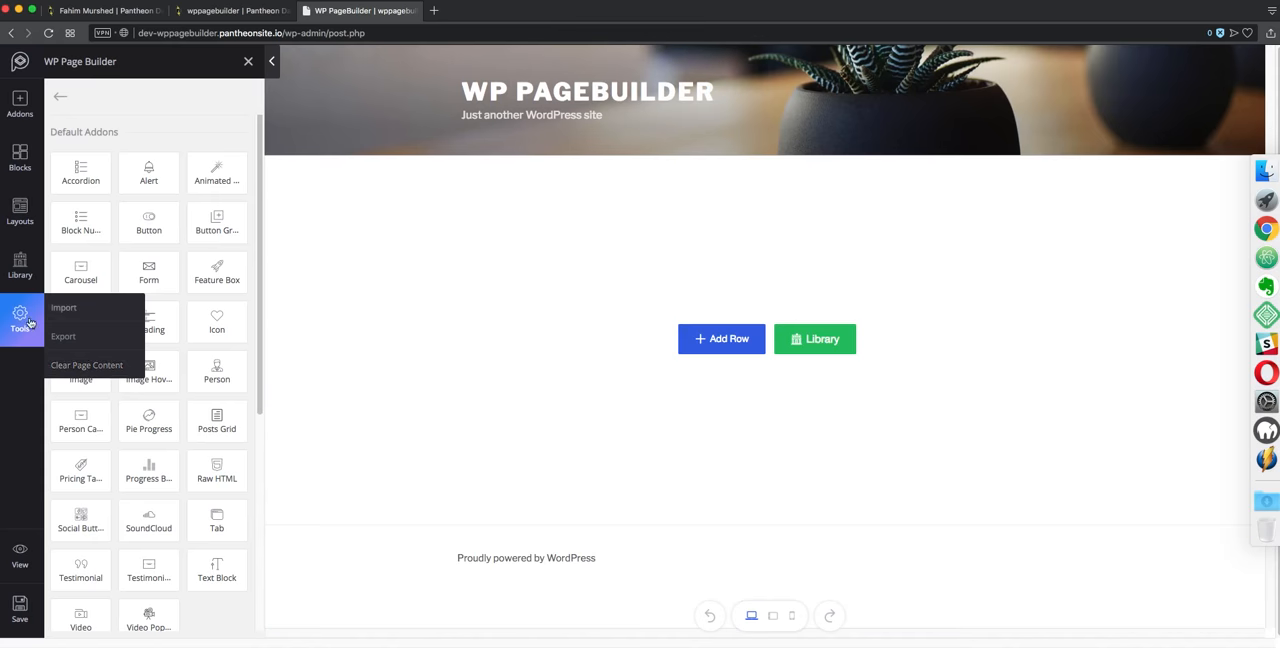
Import the Architecture layout bundle from the layouts library into the empty page
click(24, 274)
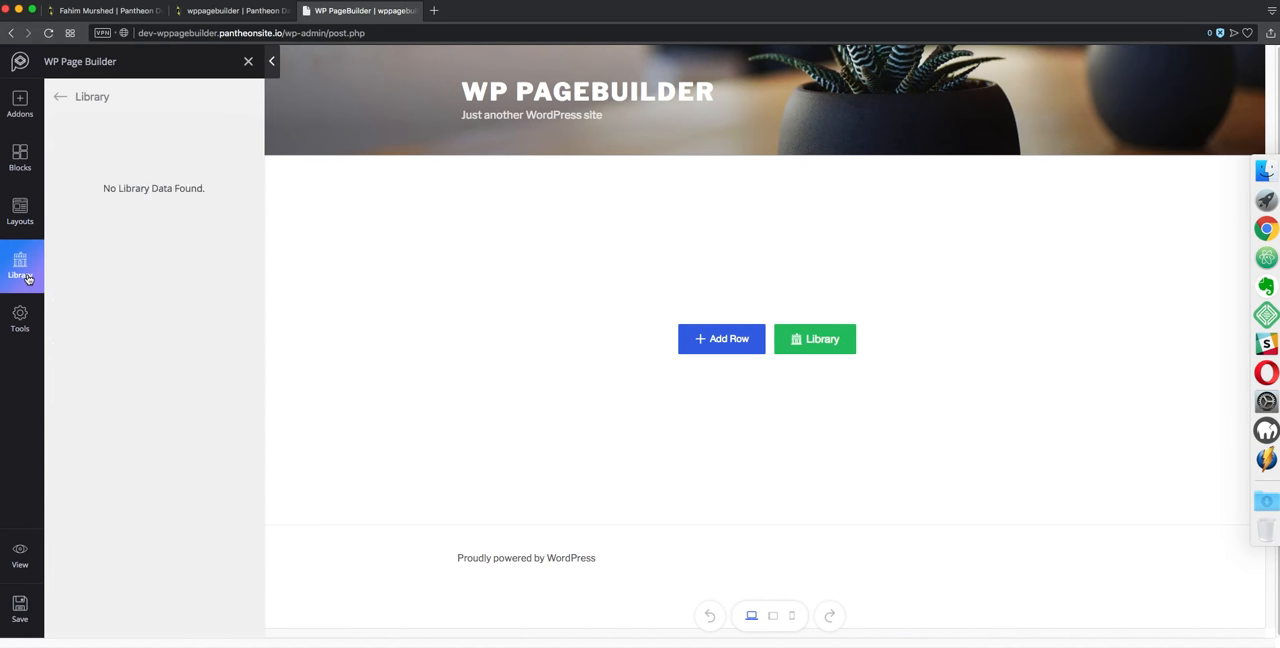
click(60, 96)
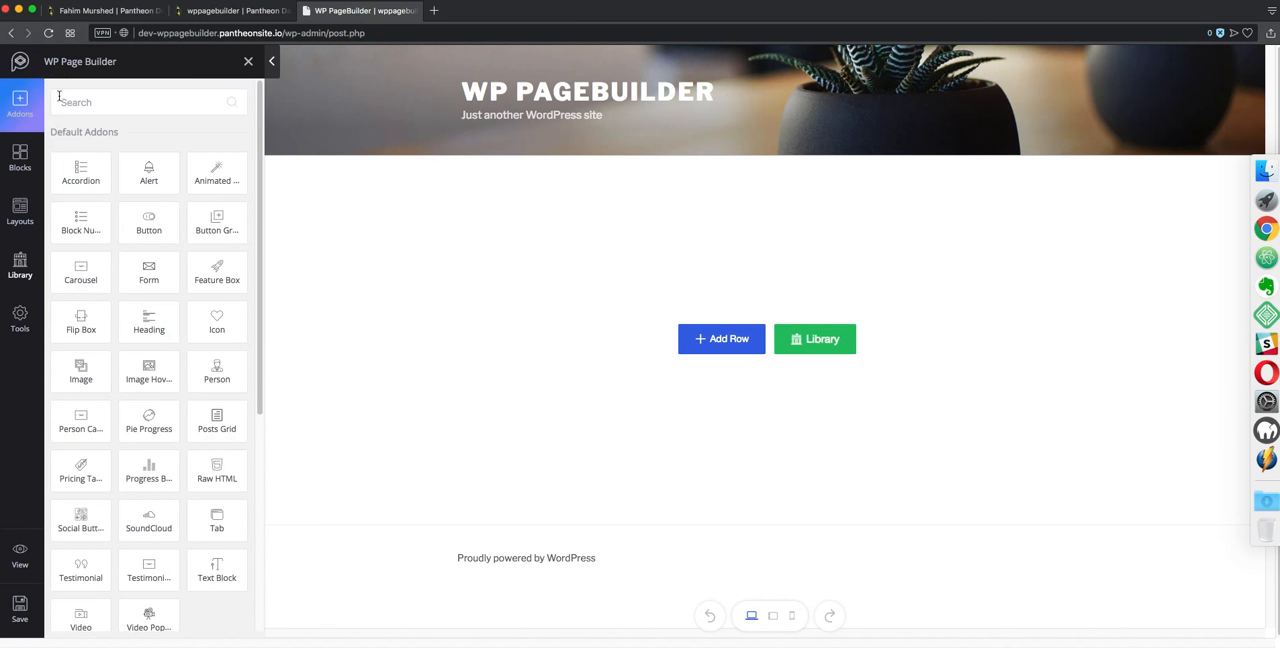
click(20, 212)
scroll(666, 369, down, 5)
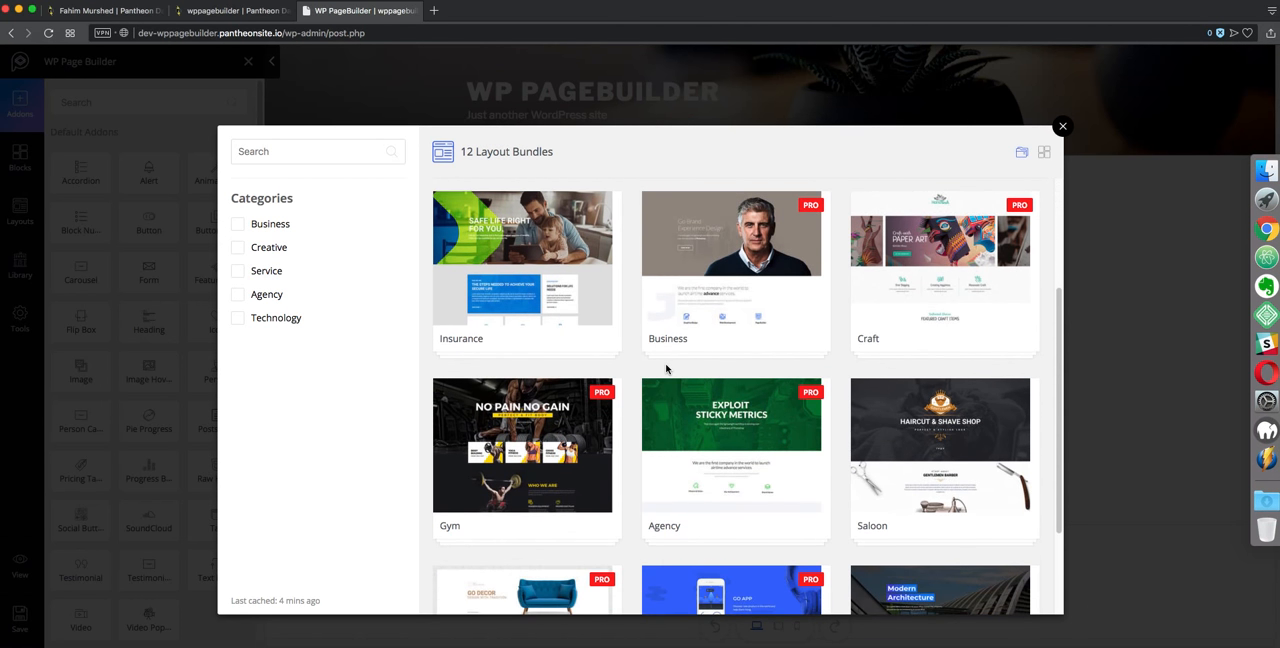
scroll(922, 328, down, 3)
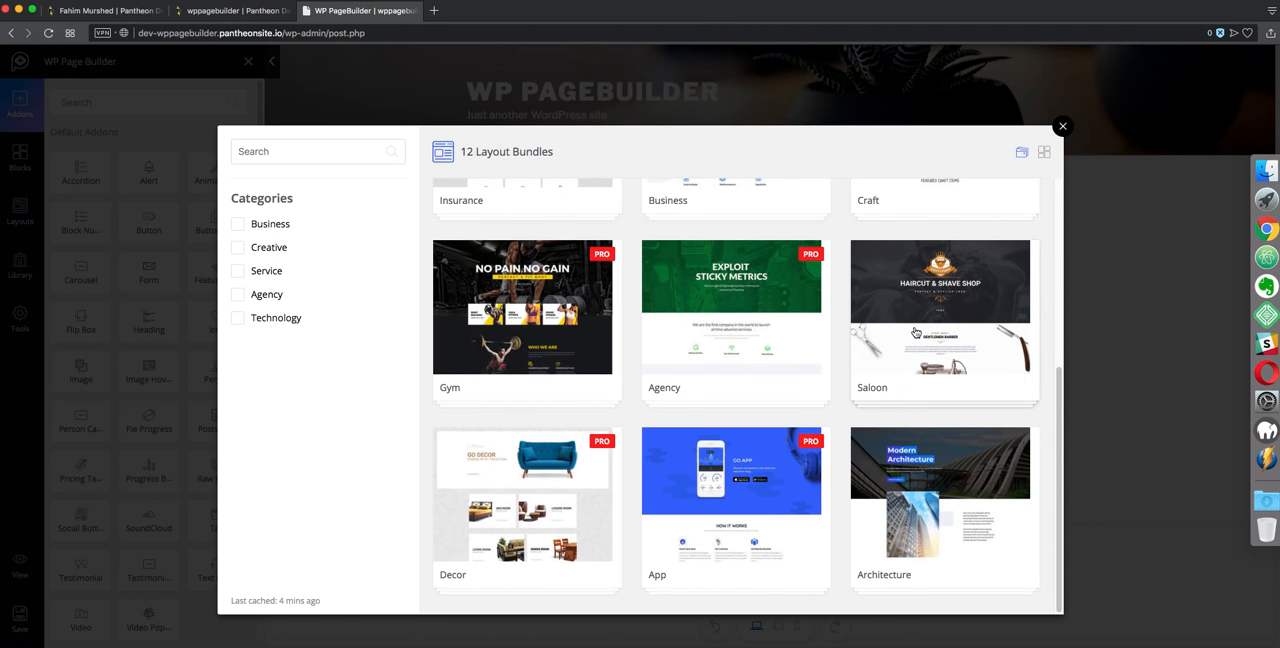
click(913, 514)
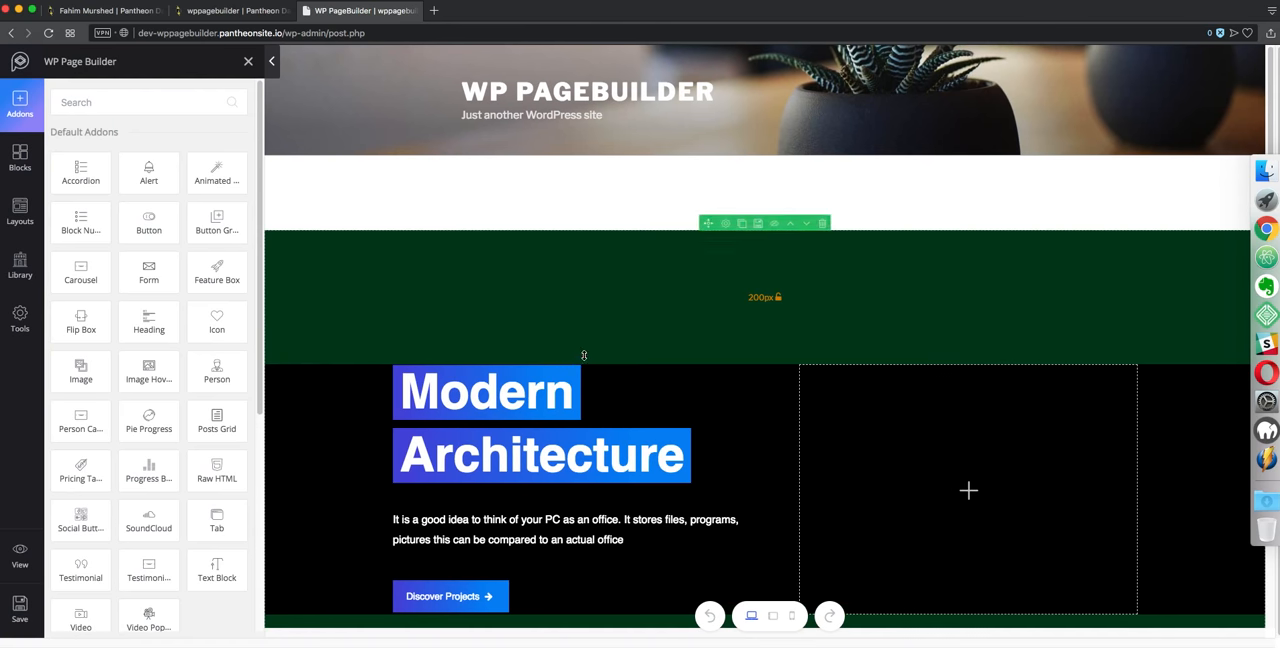
Open the live preview, scroll through the Architecture page, and close the preview tab
click(19, 553)
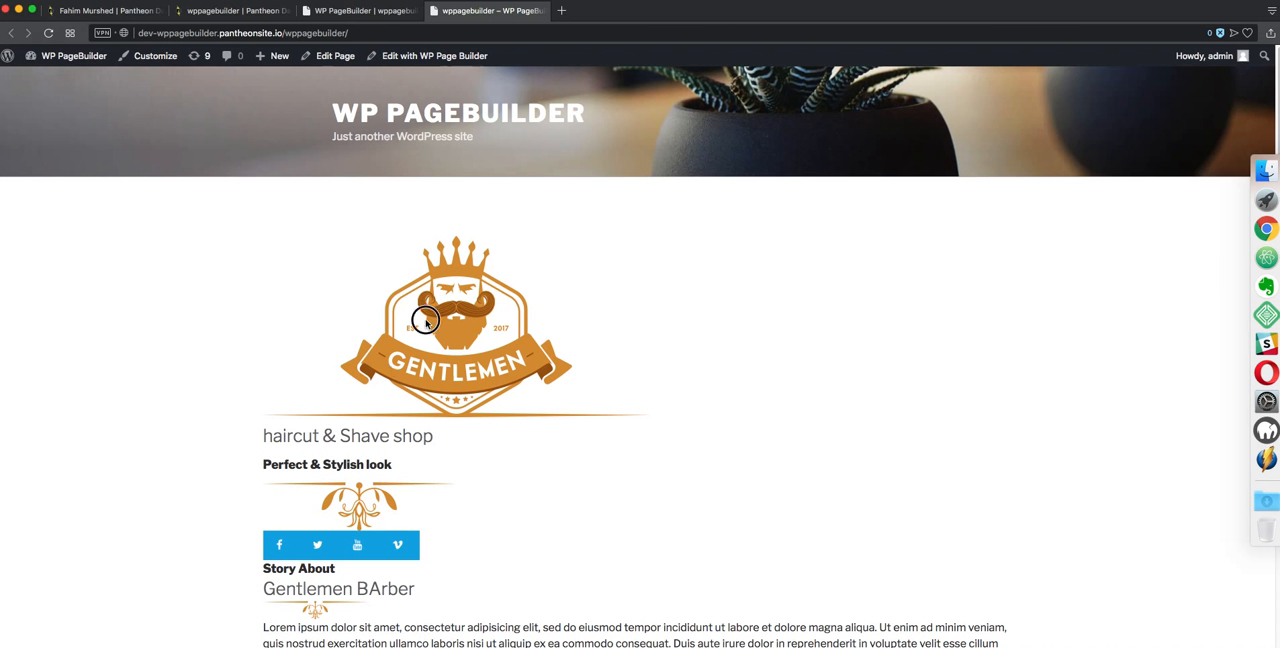
key(super+r)
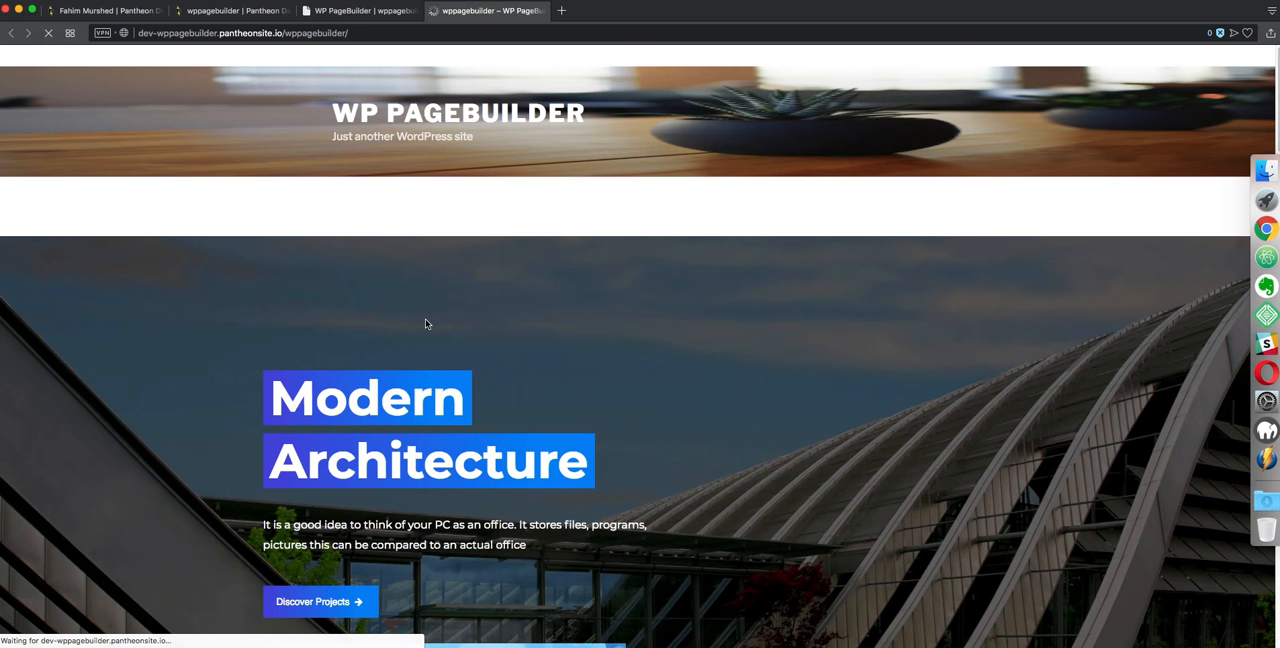
scroll(683, 344, down, 5)
scroll(683, 344, down, 10)
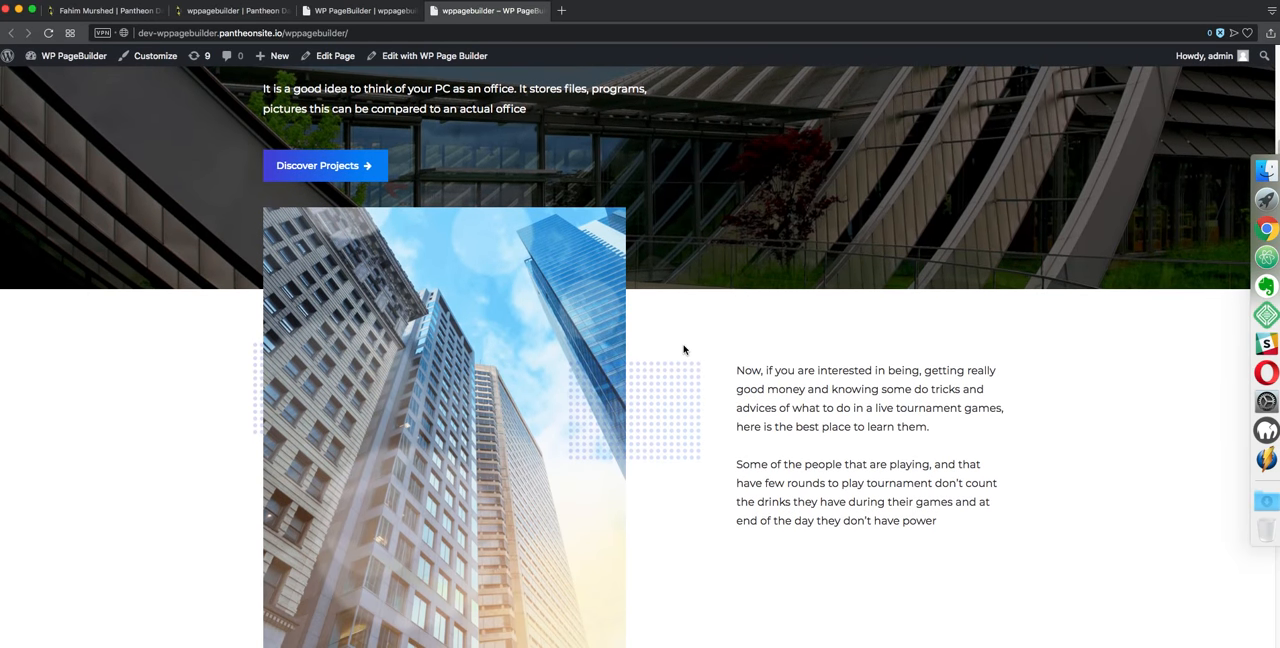
scroll(683, 344, down, 7)
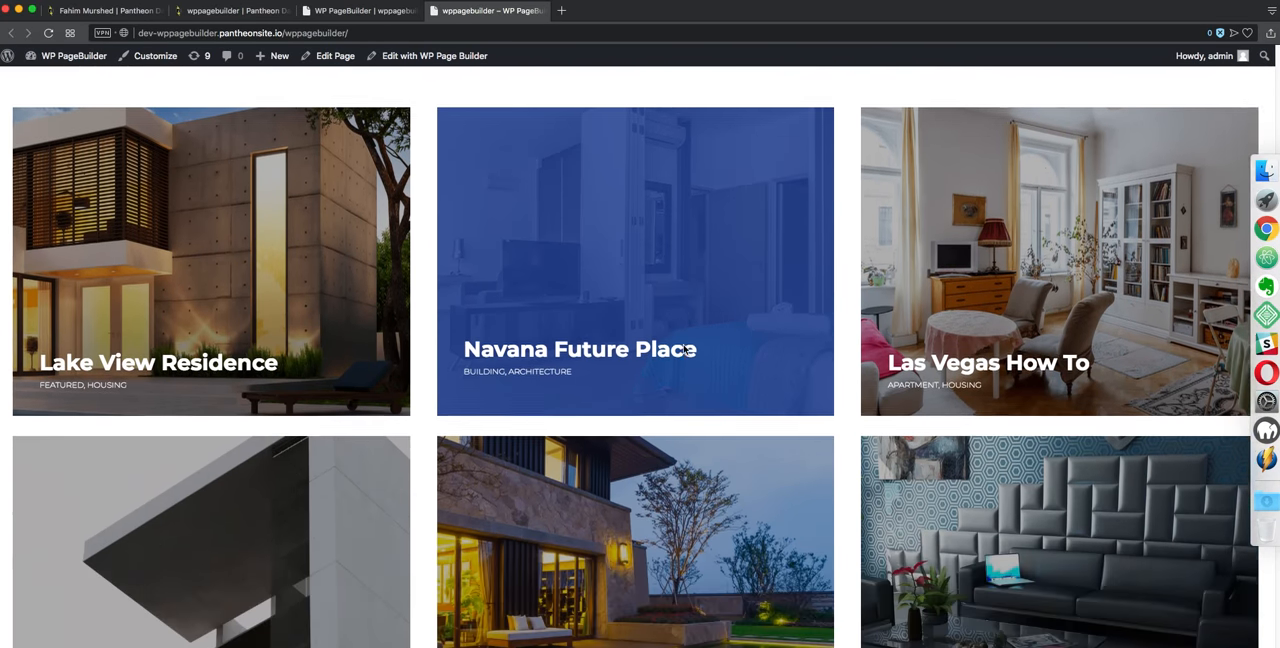
scroll(683, 344, up, 6)
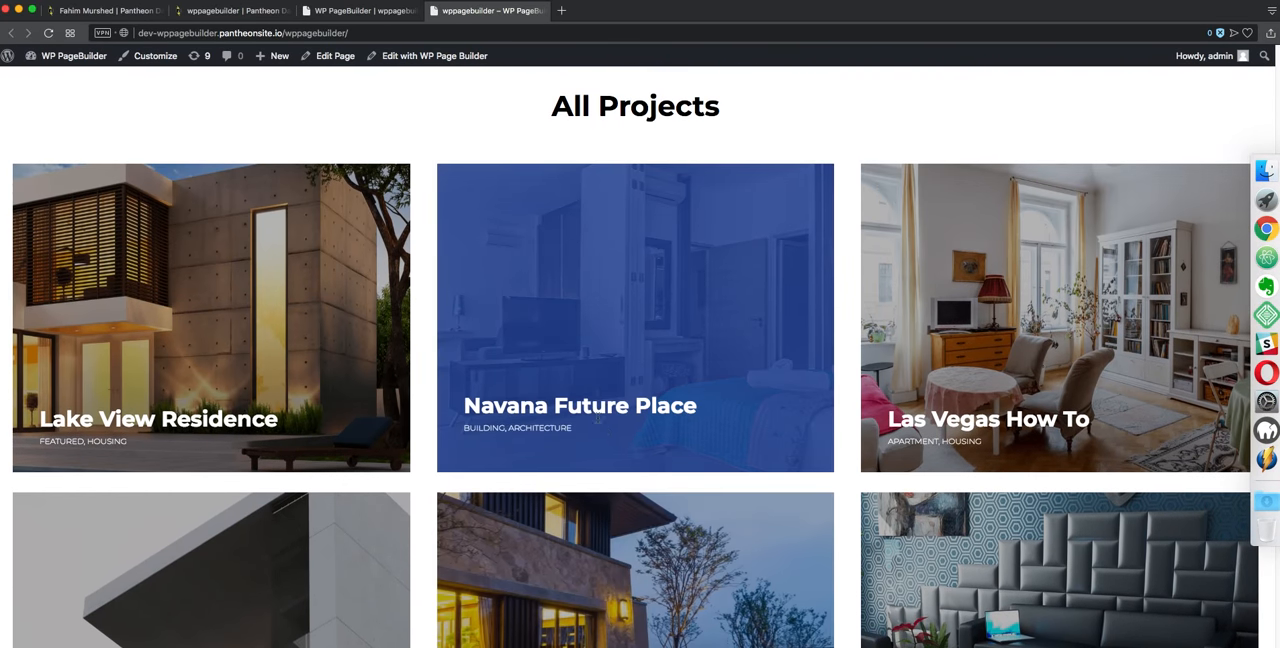
scroll(1000, 390, up, 3)
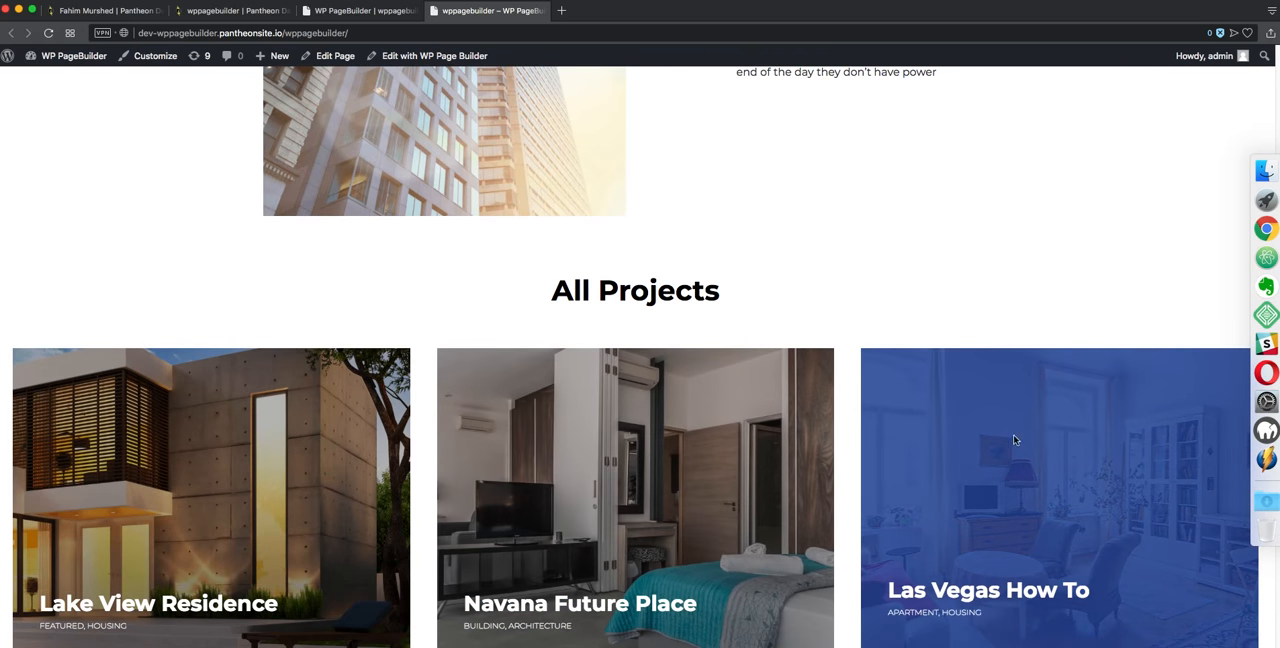
scroll(1014, 443, up, 2)
key(super+w)
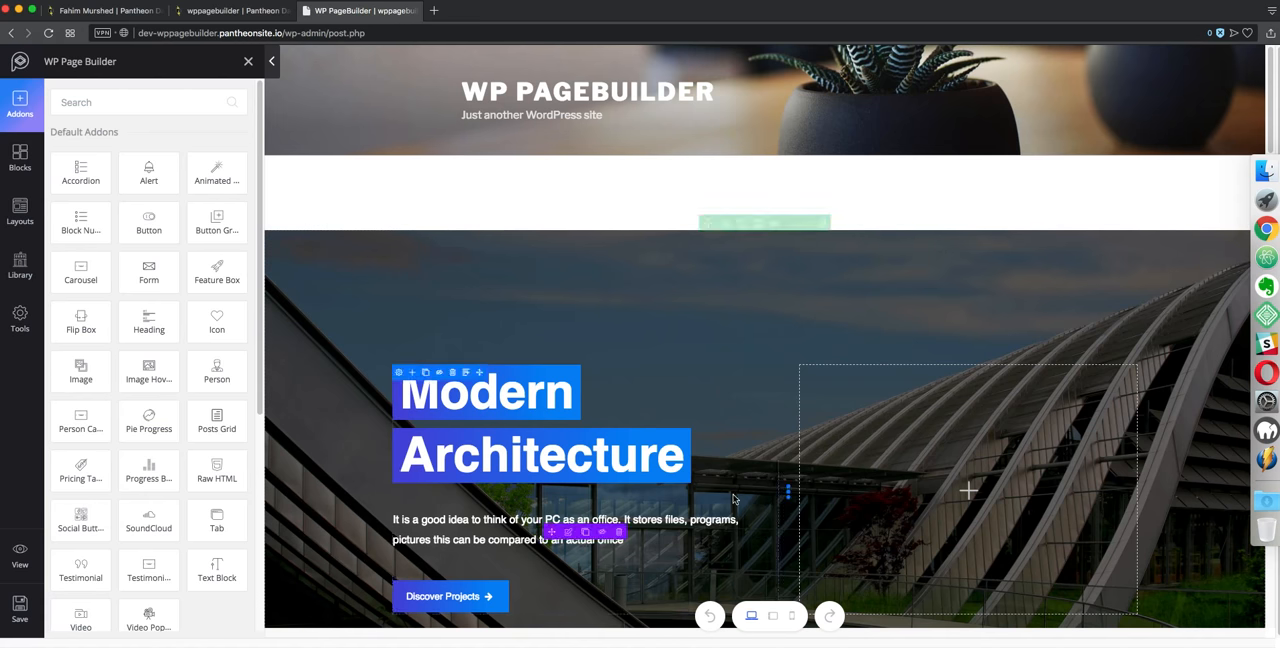
Change the first hero heading's title from the layout text to Themeum
scroll(543, 366, down, 5)
scroll(543, 366, up, 2)
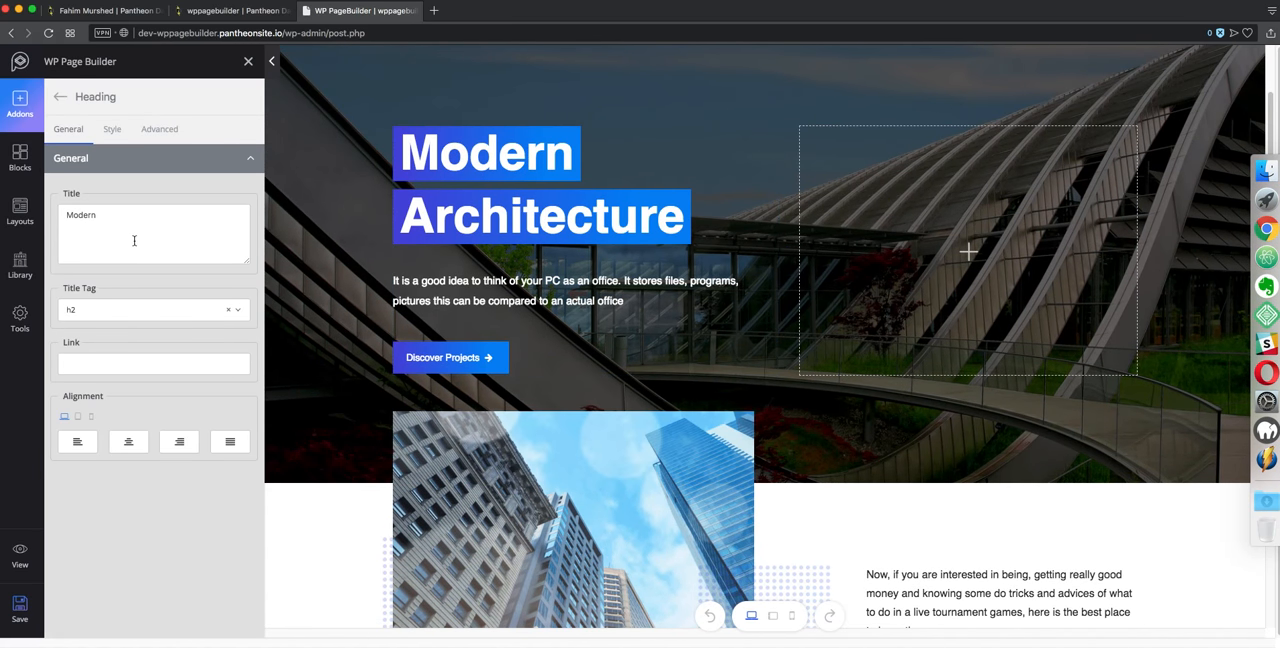
double_click(139, 230)
text(Themeum)
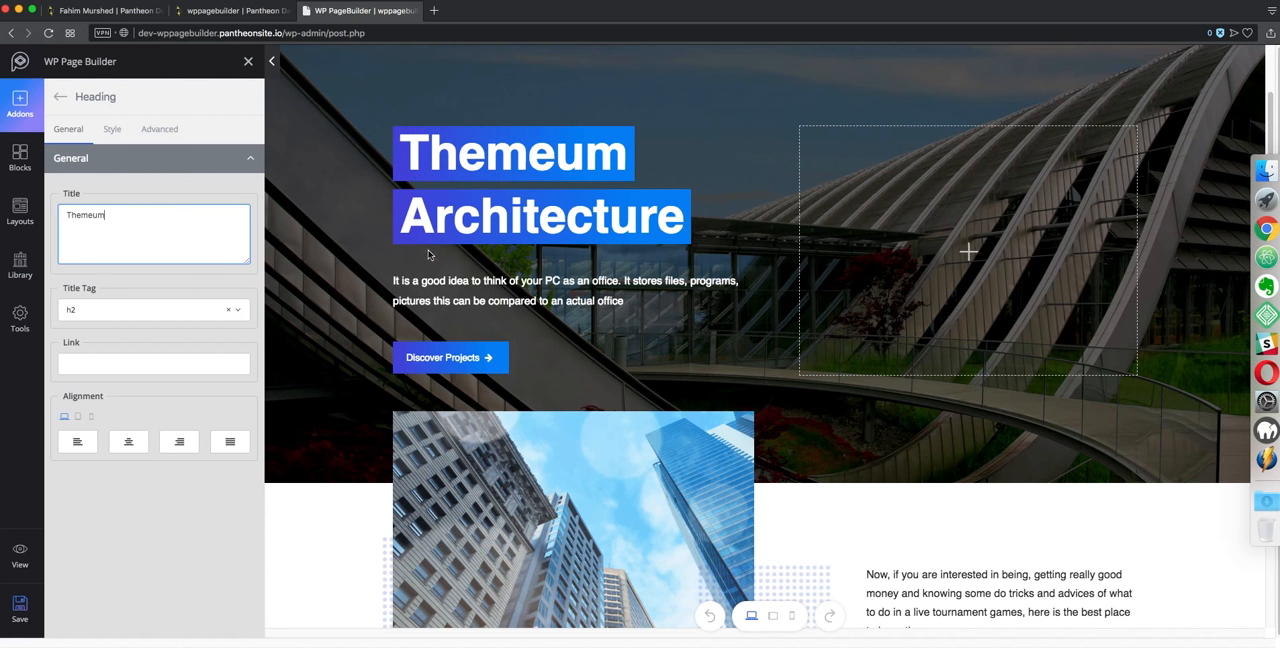
Change the second hero heading's title to Page Builder and save the page
click(520, 226)
double_click(171, 234)
text(Pag)
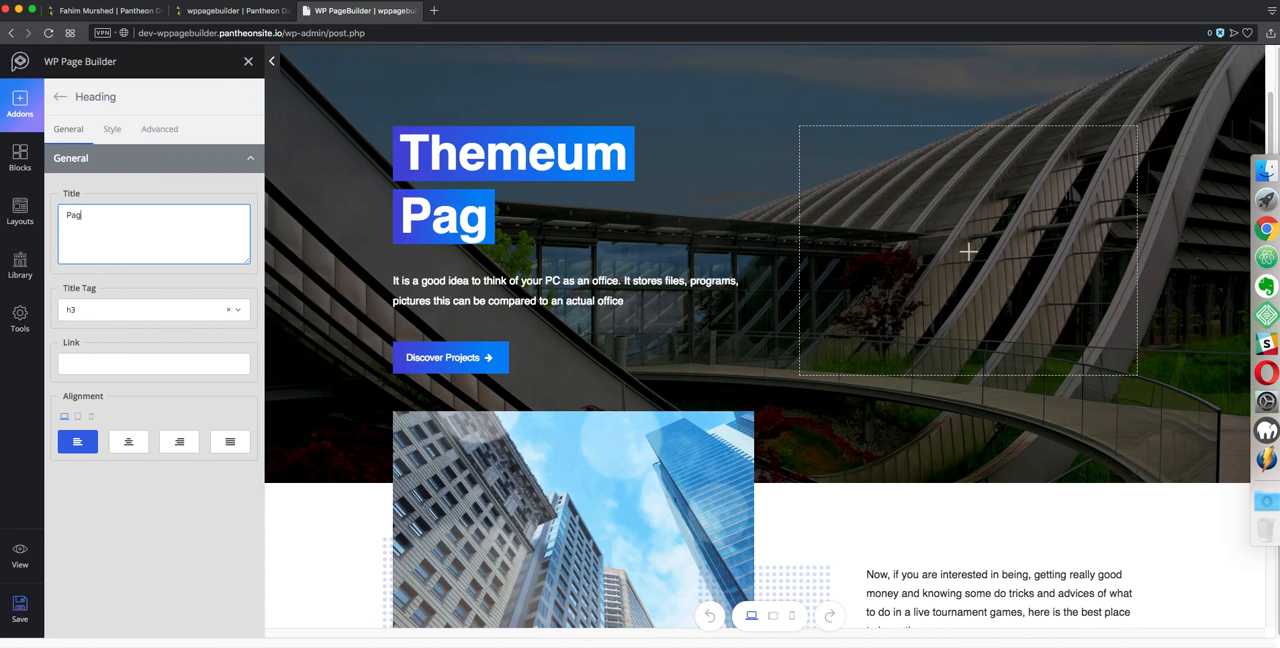
text(e Builder)
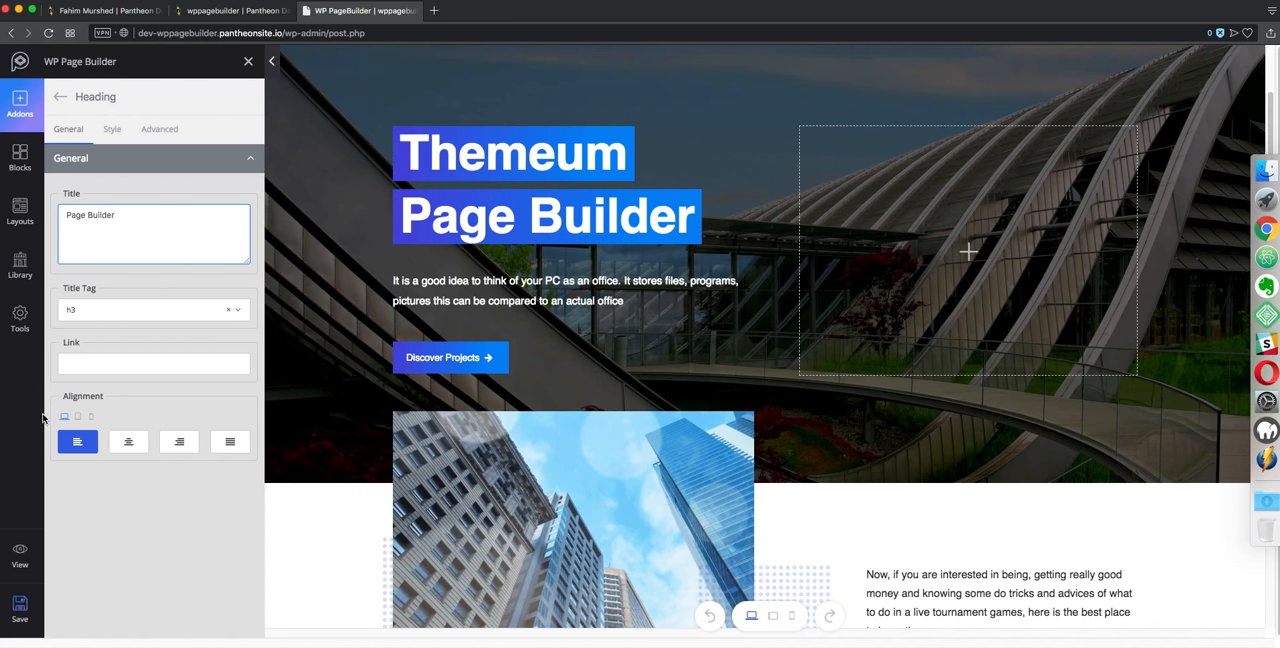
click(33, 604)
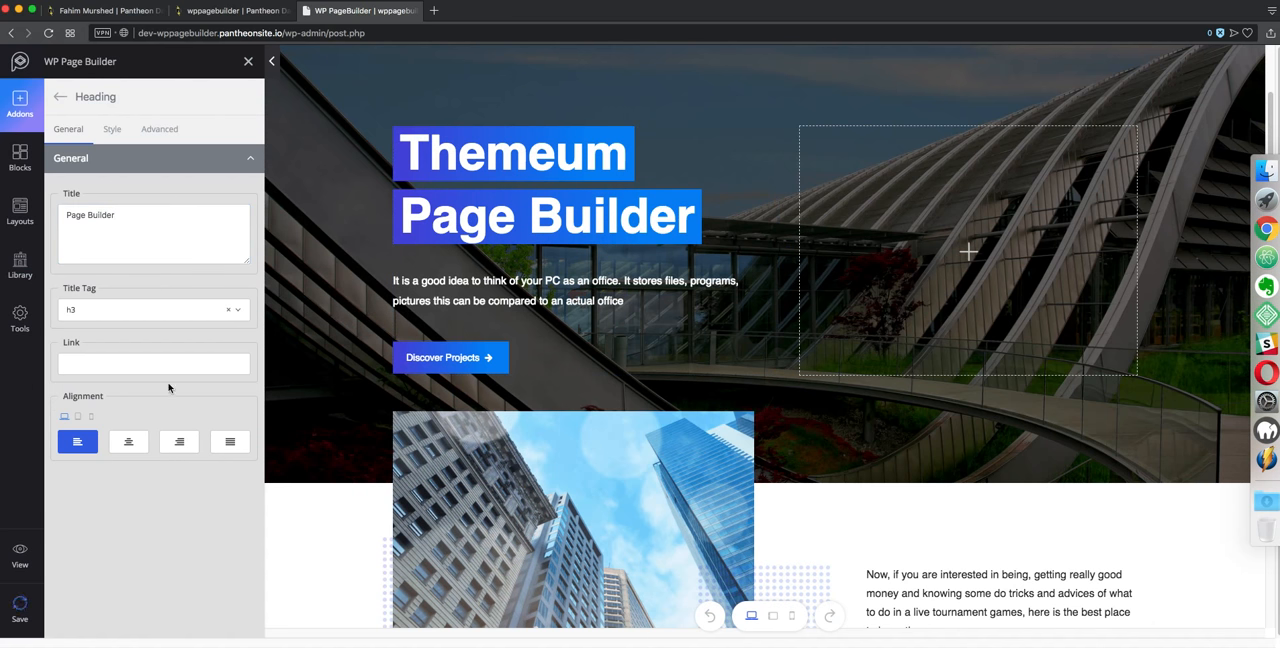